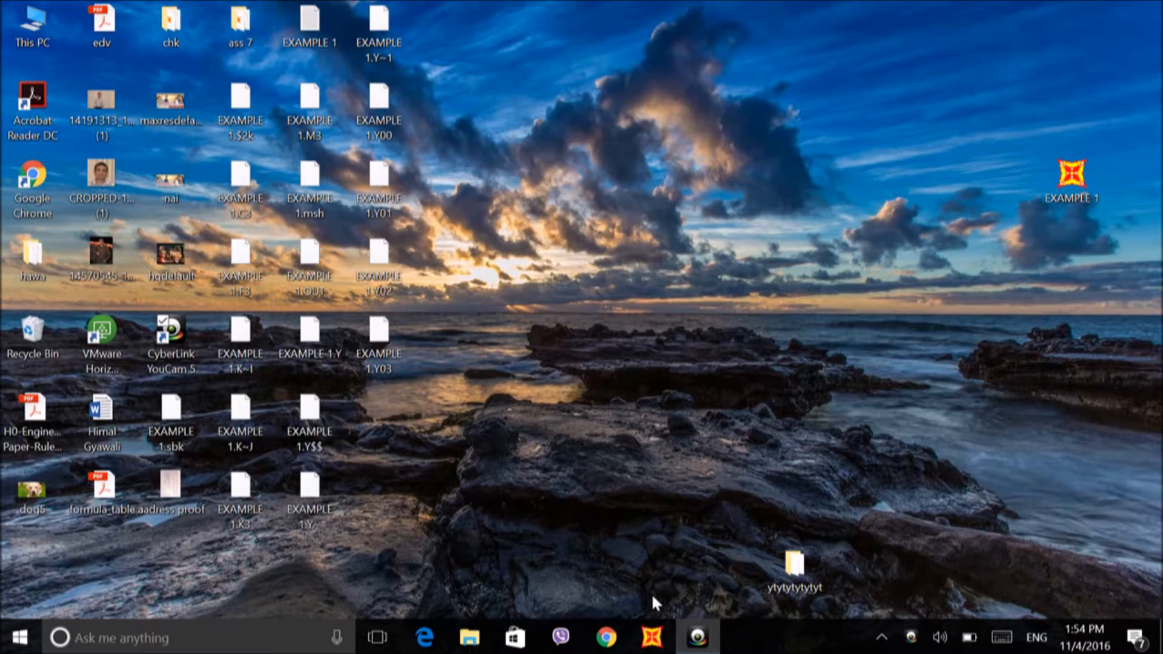
- Launch SAP2000, dismiss the startup tip and set the model units to KN, mm, C
click(652, 636)
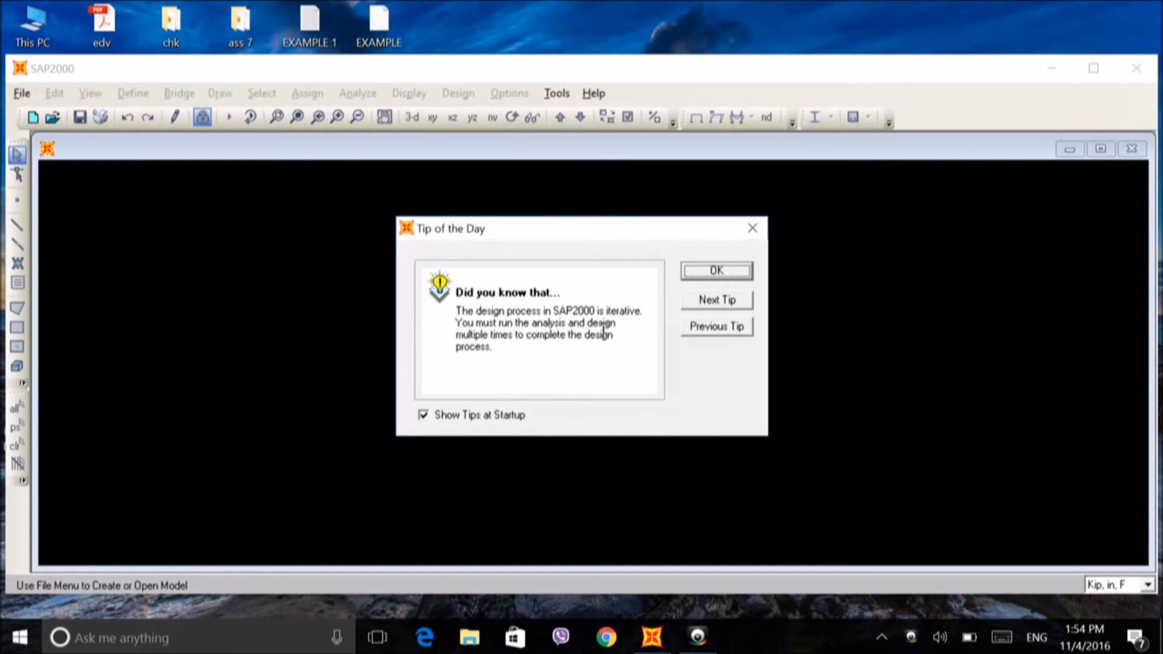
click(722, 272)
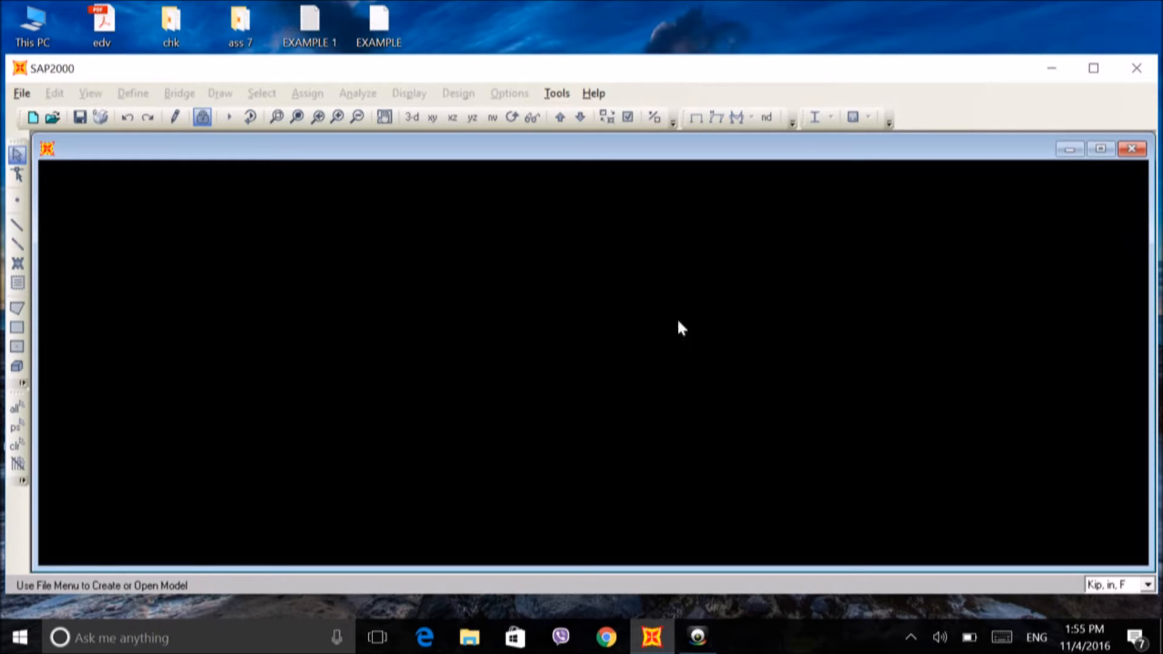
click(1147, 585)
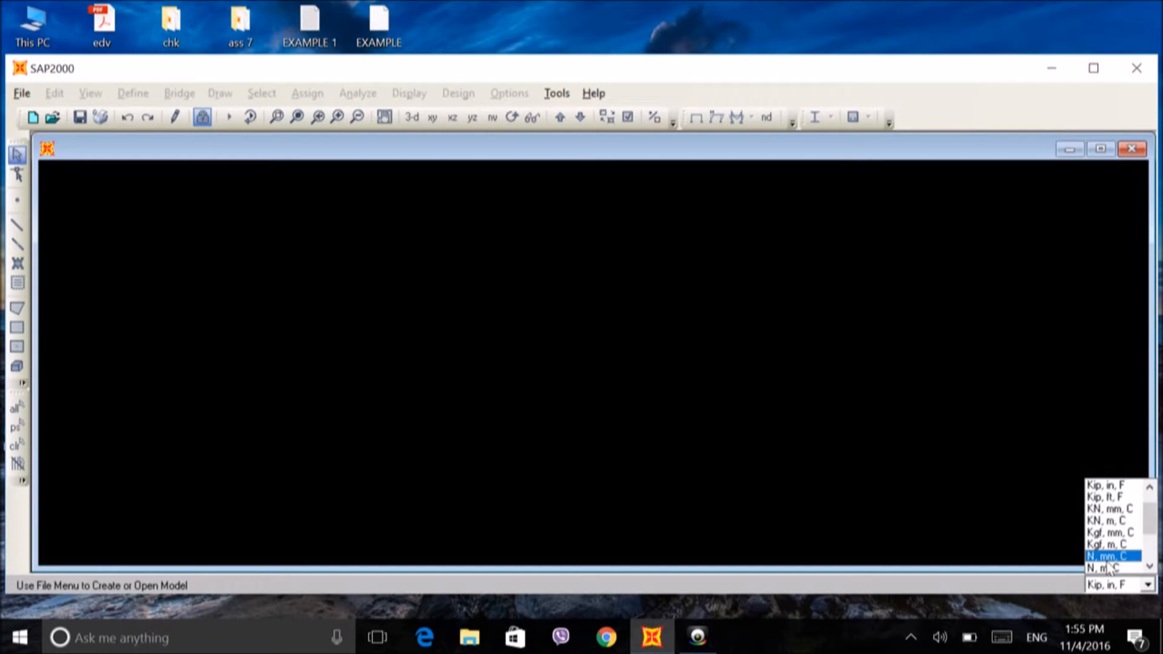
click(1111, 513)
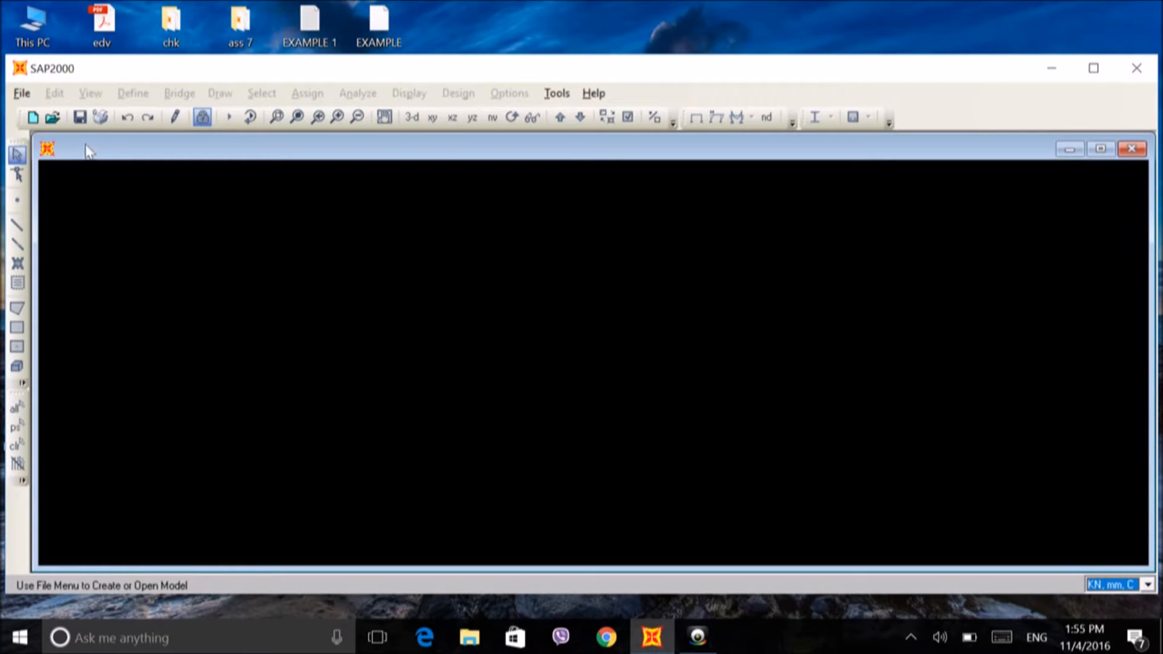
- Start a new model from the Grid Only template
click(27, 97)
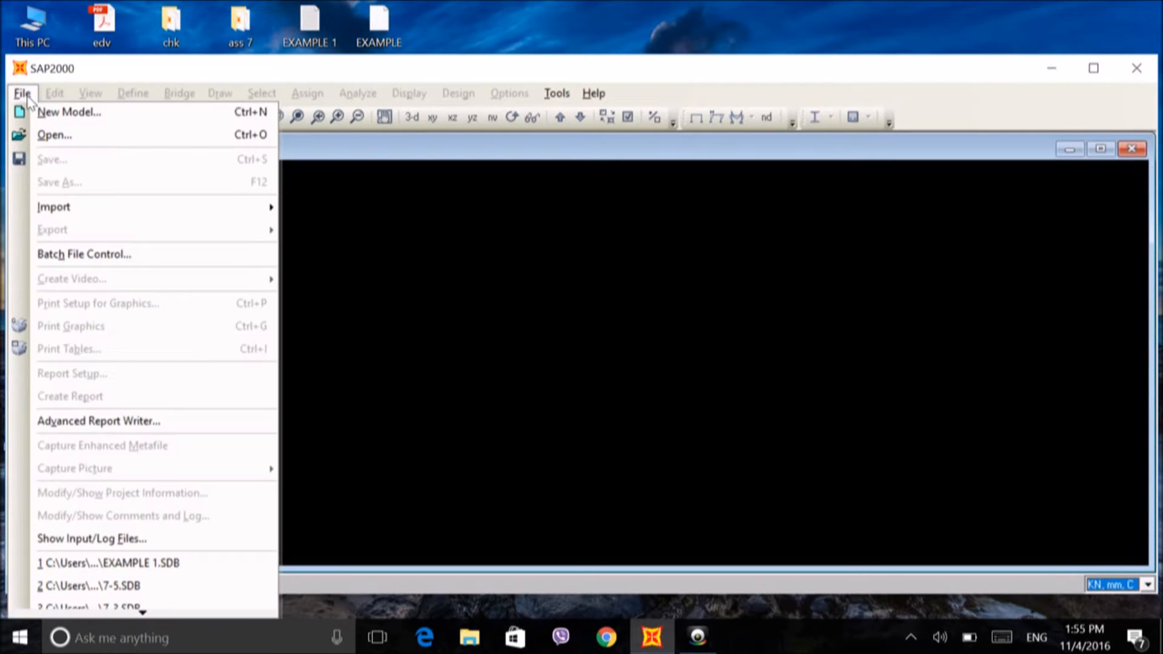
click(46, 115)
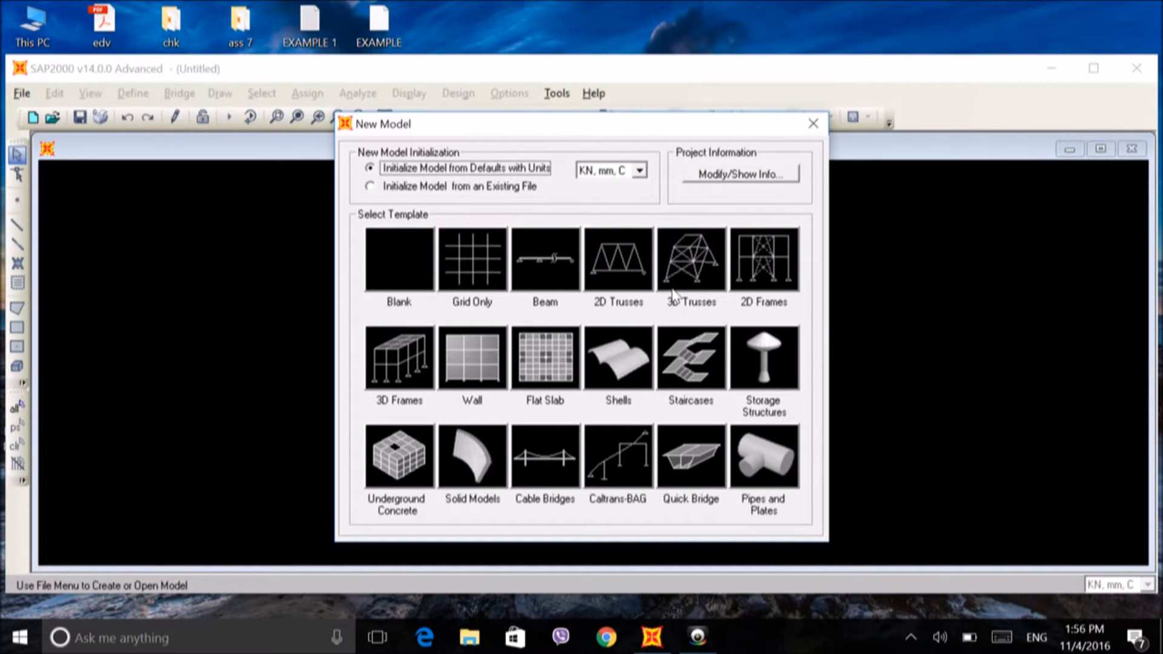
click(477, 270)
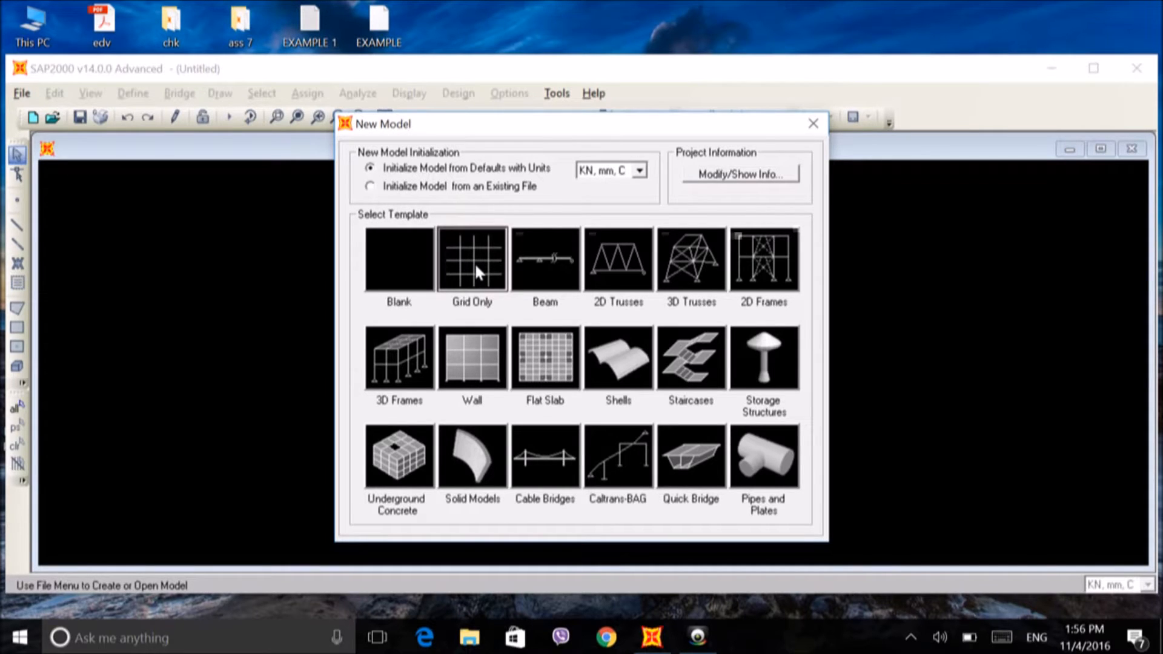
click(476, 272)
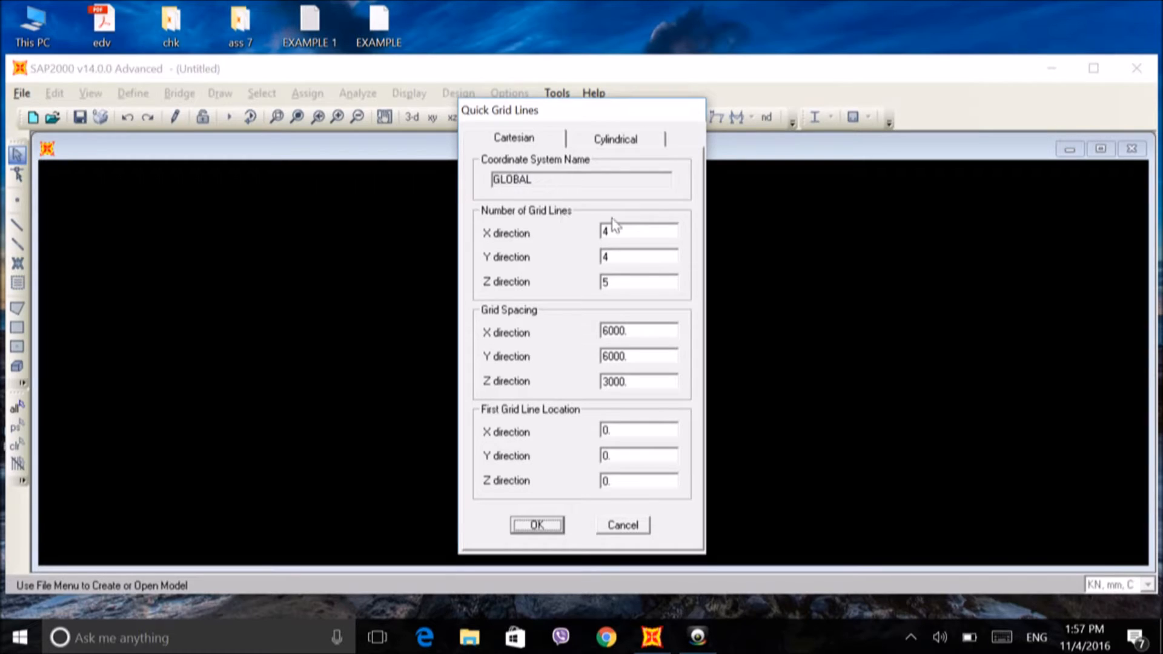
- Create the Cartesian grid with 2 grid lines in the X direction and an X spacing of 8000 mm
double_click(620, 231)
text(2)
double_click(635, 331)
text(8)
click(530, 529)
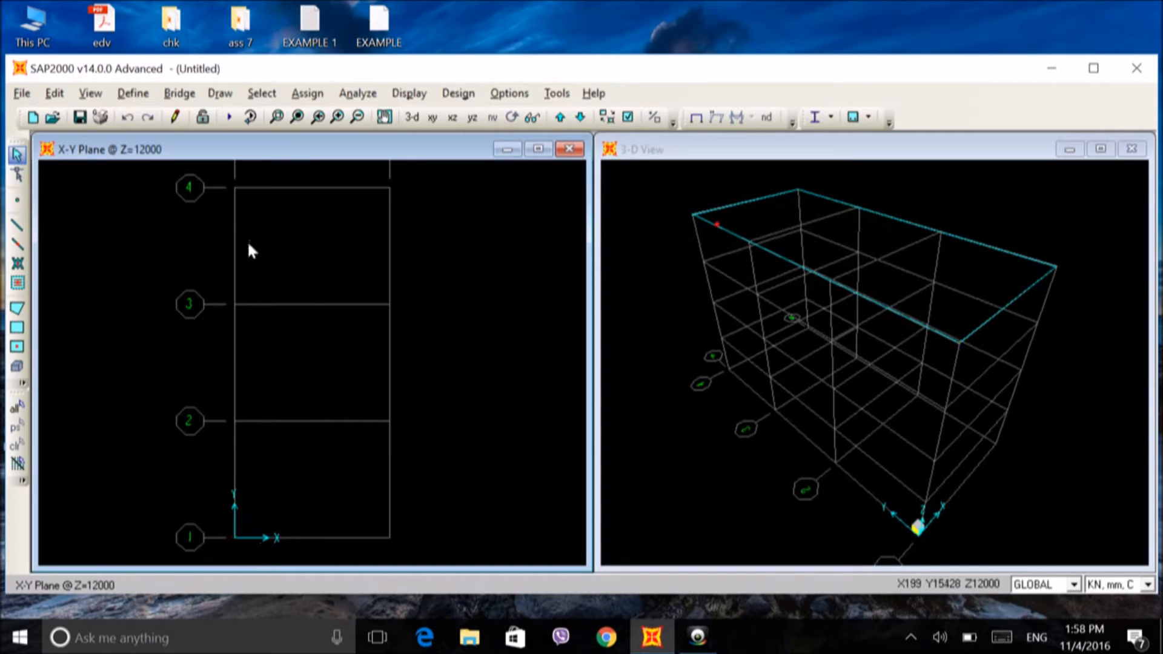
scroll(265, 255, down, 4)
scroll(260, 256, down, 1)
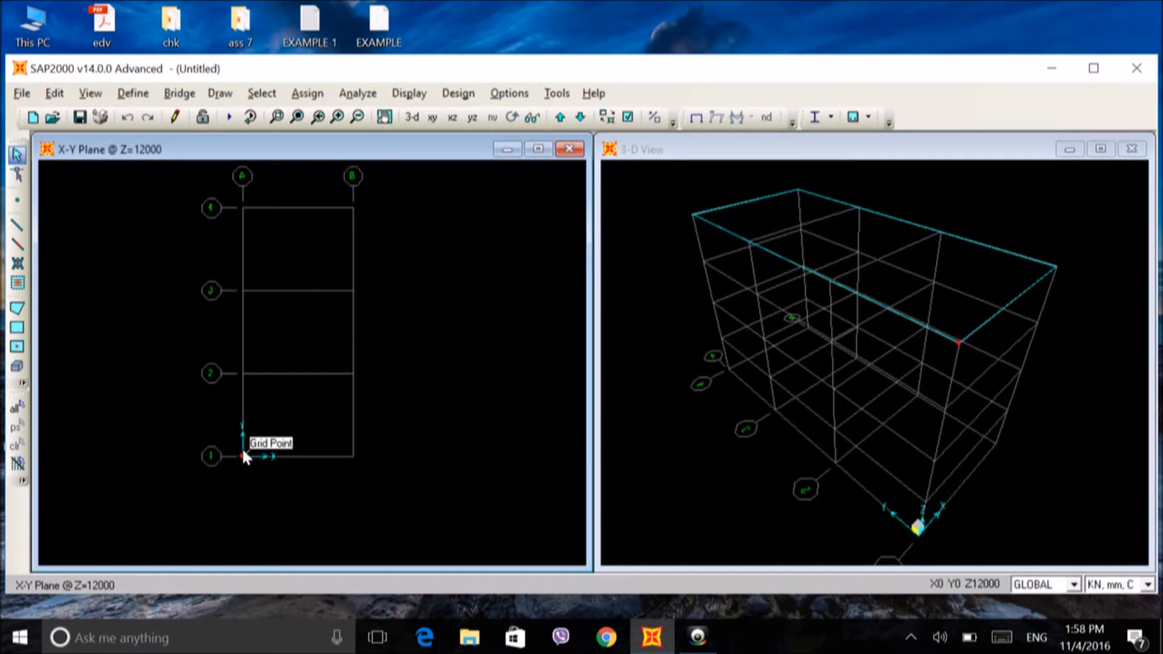
click(510, 93)
mouse_move(596, 409)
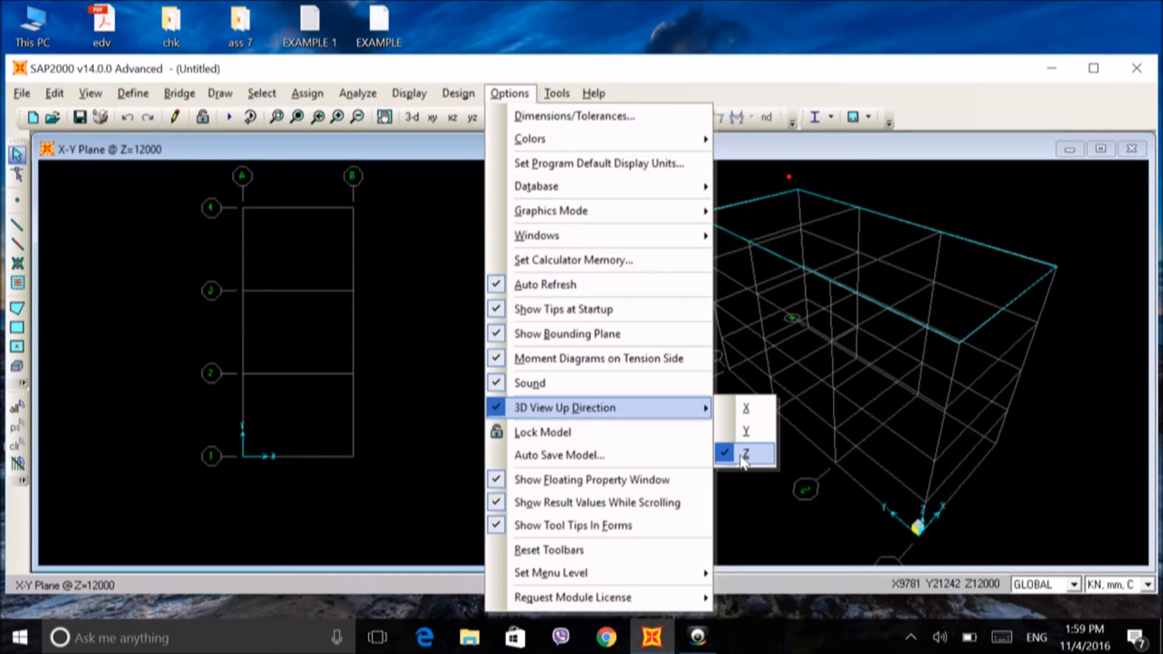
click(415, 409)
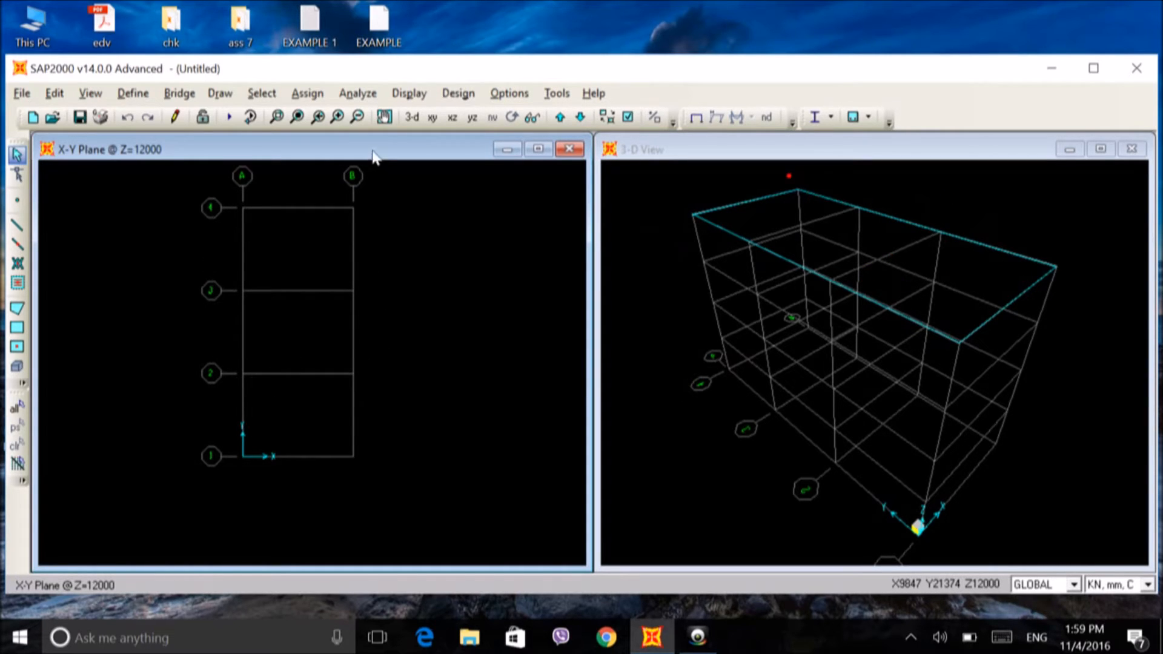
- Switch the plan view to the X-Z plane and open the GLOBAL grid system's data for editing
click(452, 118)
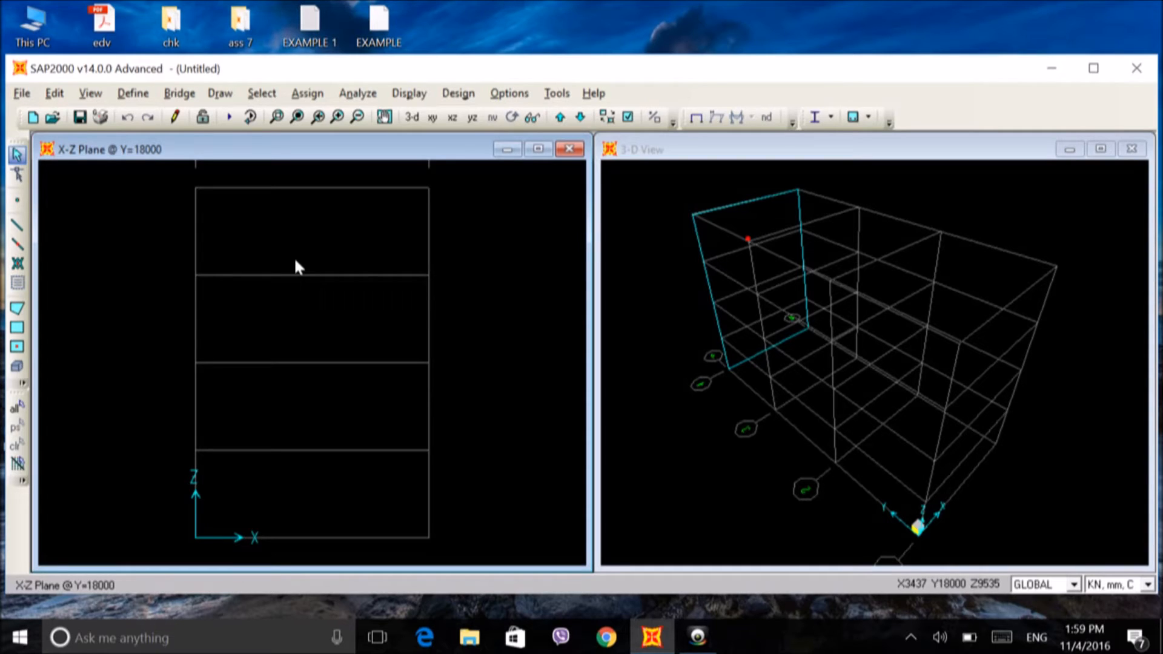
right_click(314, 535)
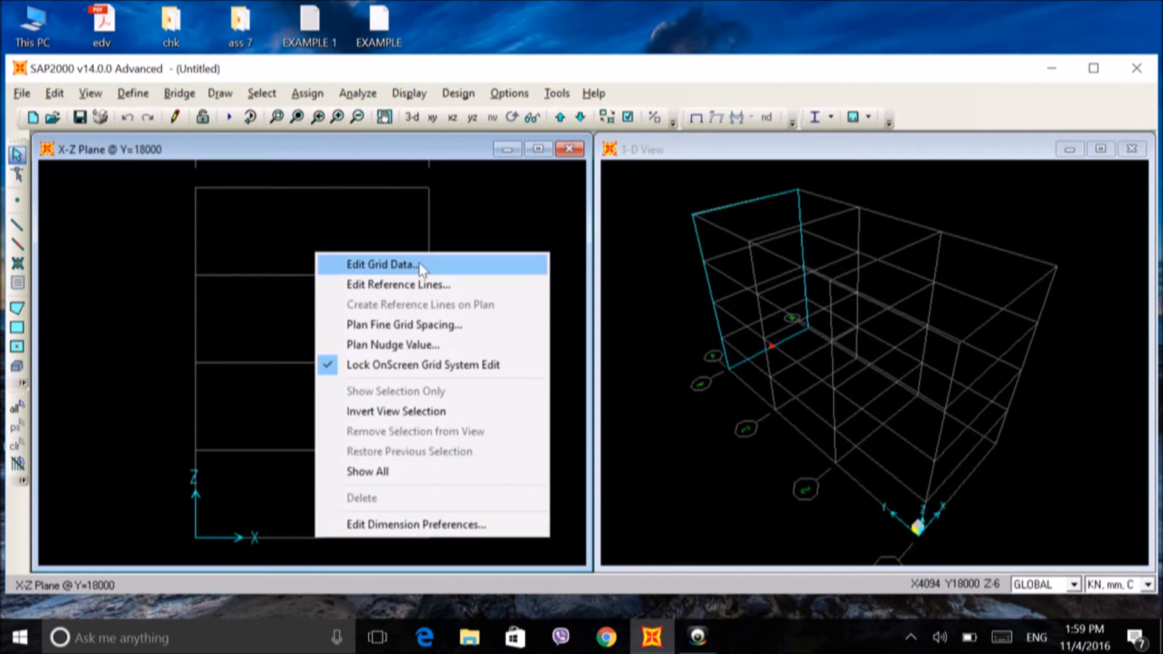
click(449, 264)
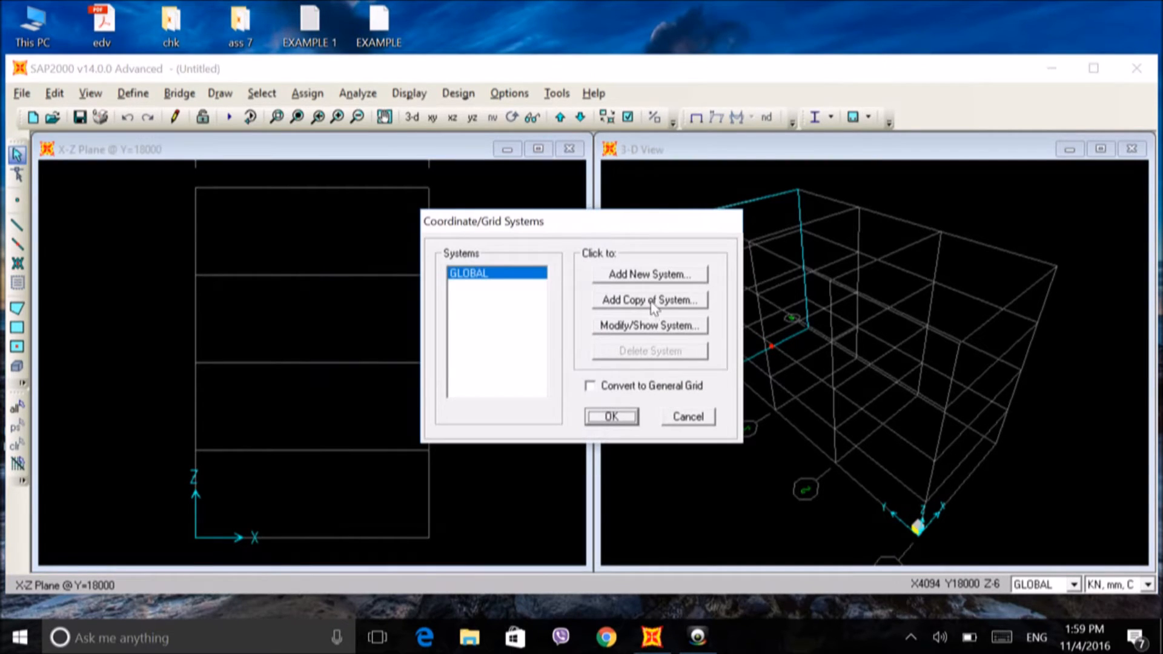
click(616, 325)
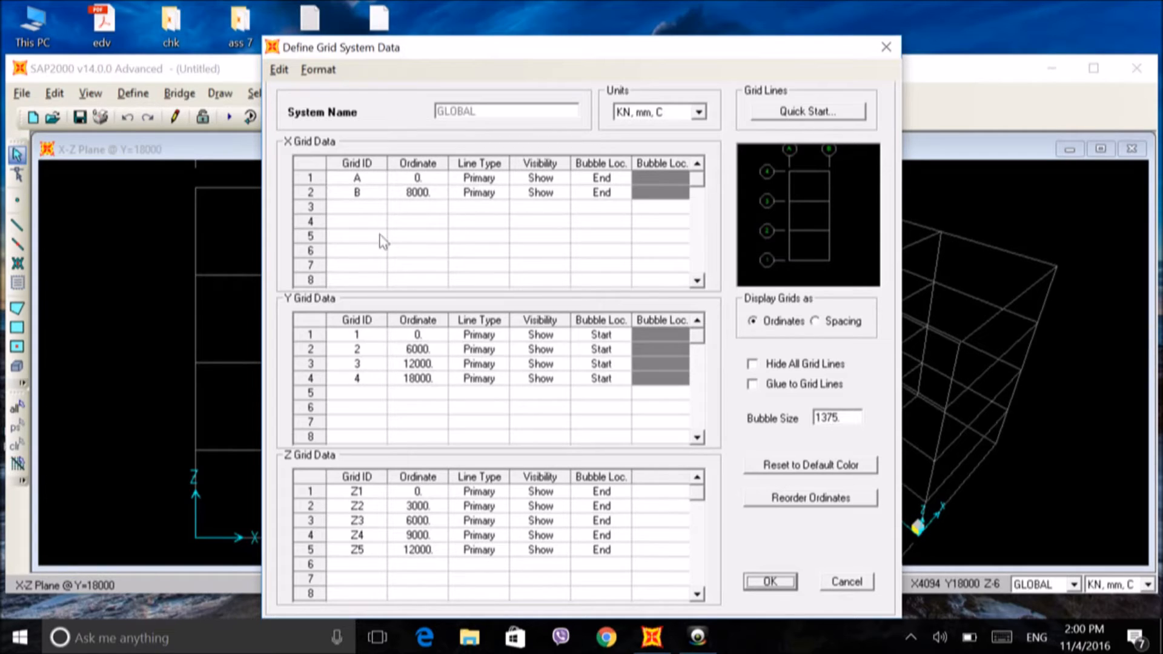
drag(447, 52, 642, 17)
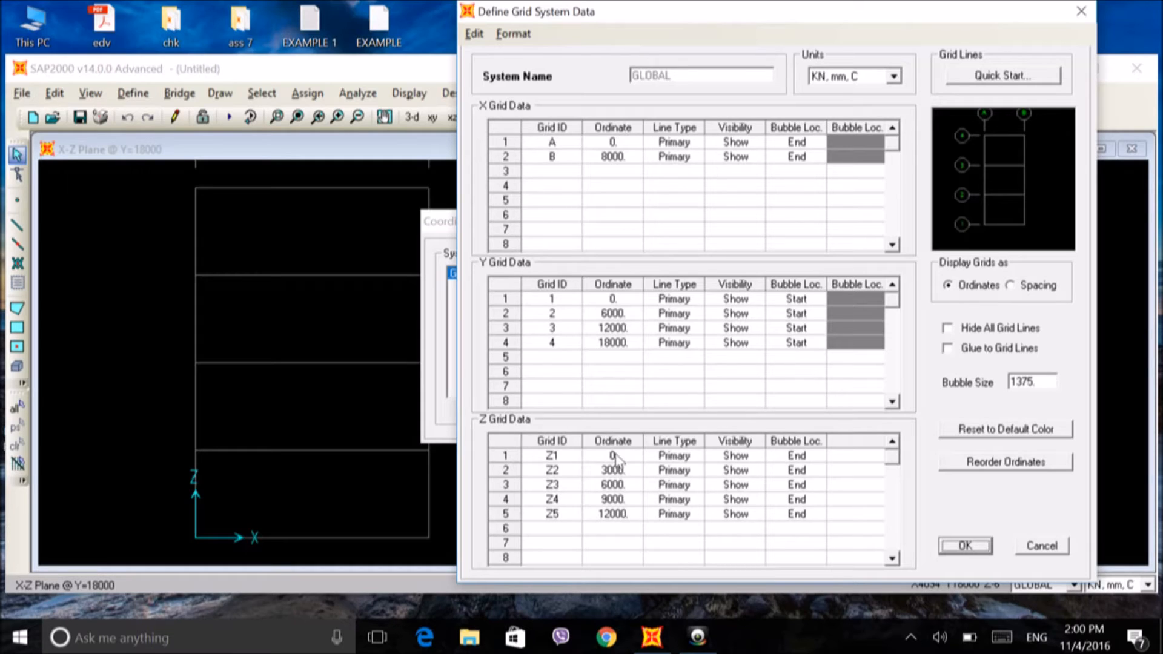
- Set the Z2 grid ordinate to 4000 mm and the Z3 ordinate to 5000 mm, then apply the grid changes
click(624, 473)
click(629, 471)
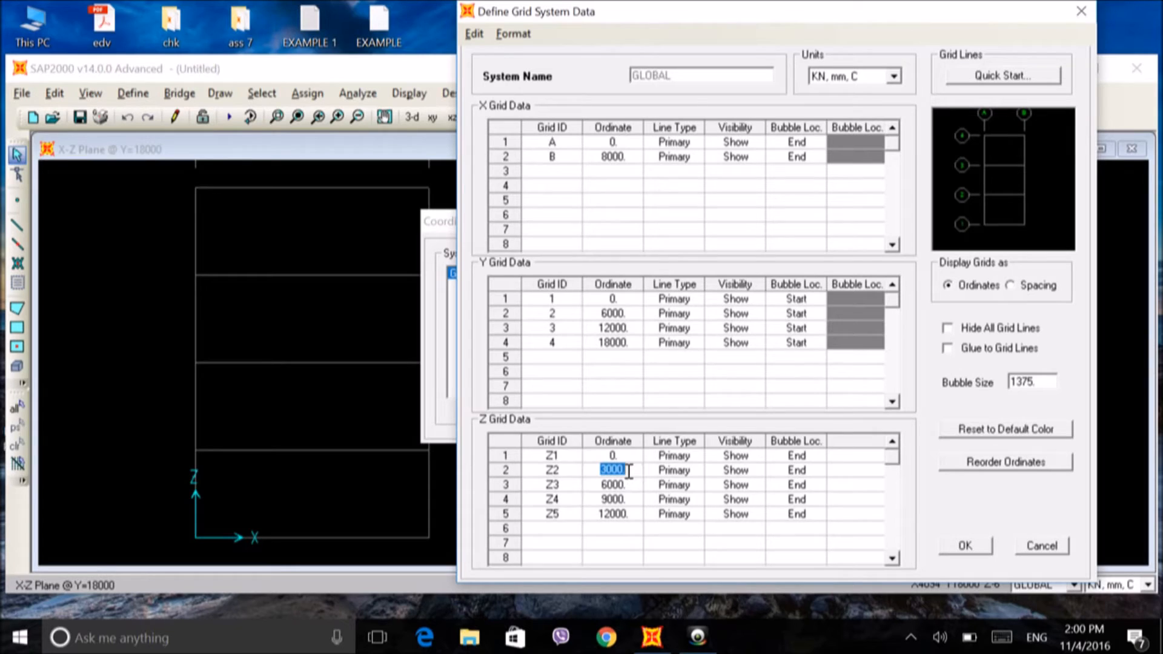
text(4000)
click(622, 490)
key(BackSpace)
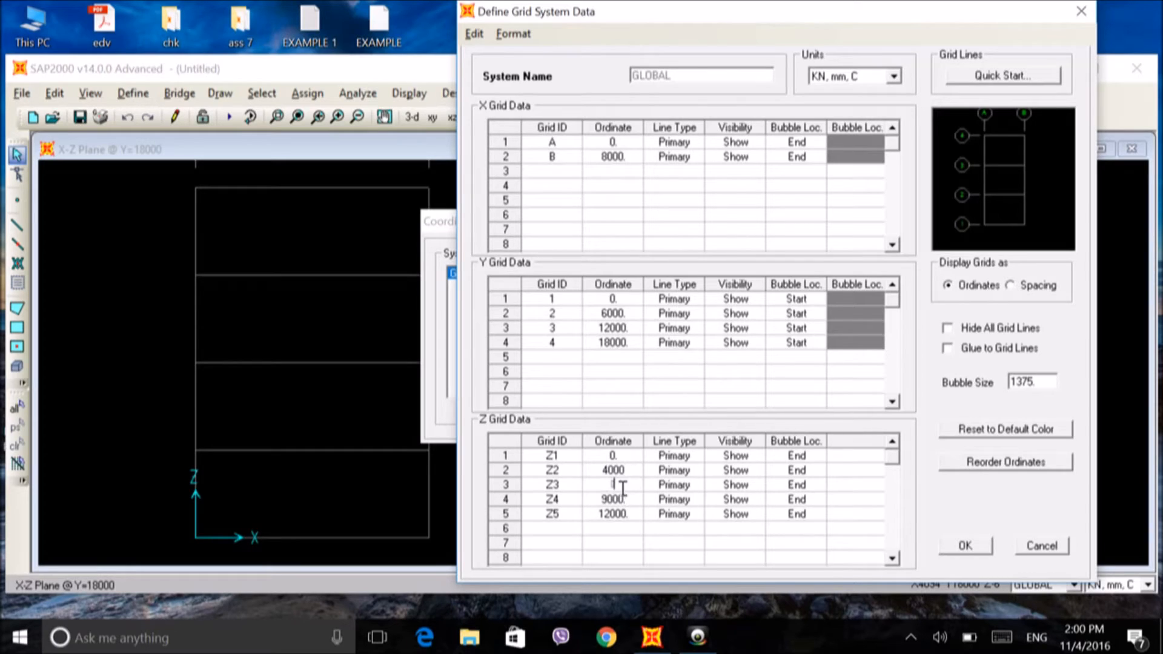
text(15000)
key(Return)
click(963, 546)
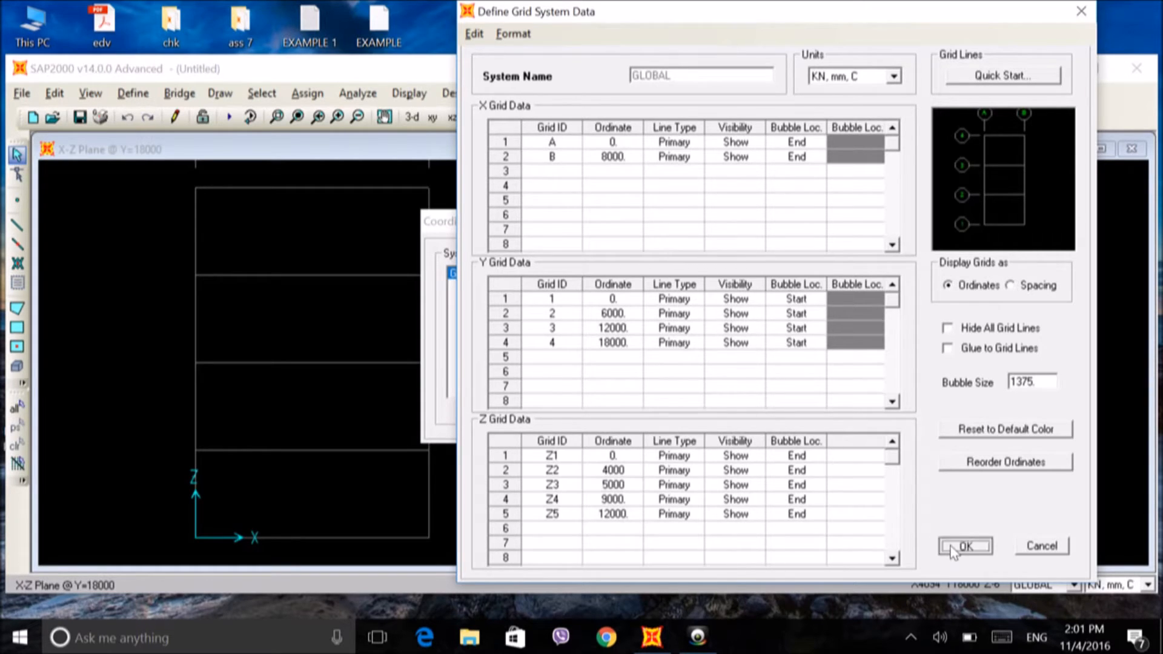
click(631, 421)
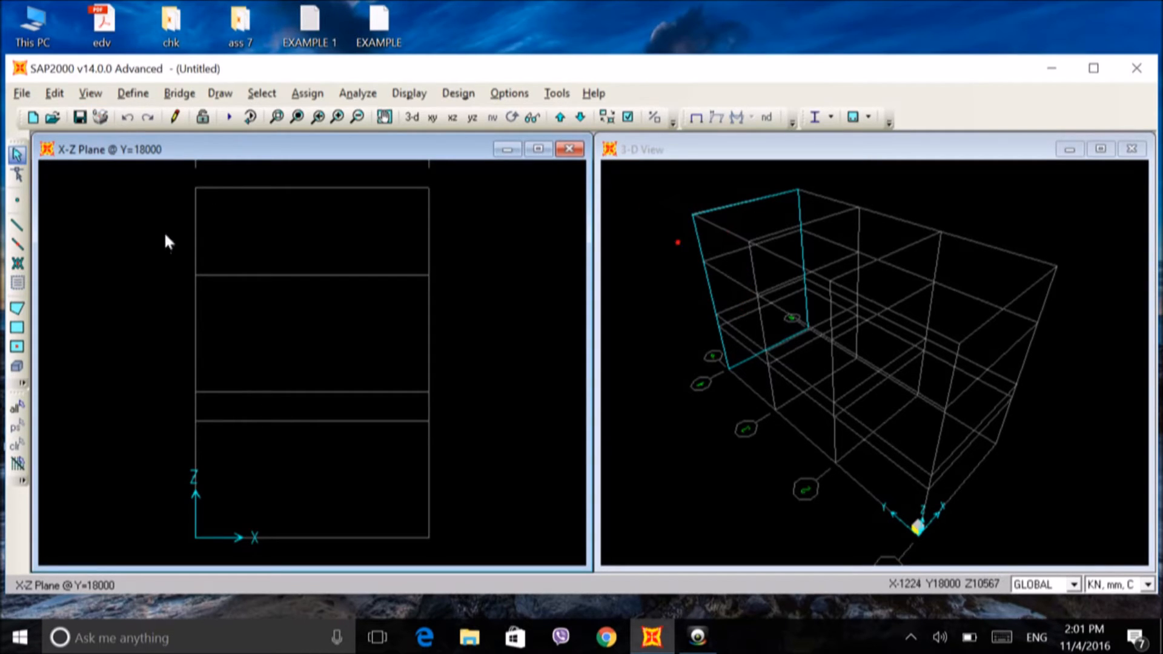
- Add a new material named STEEL with a modulus of elasticity of 200
click(88, 95)
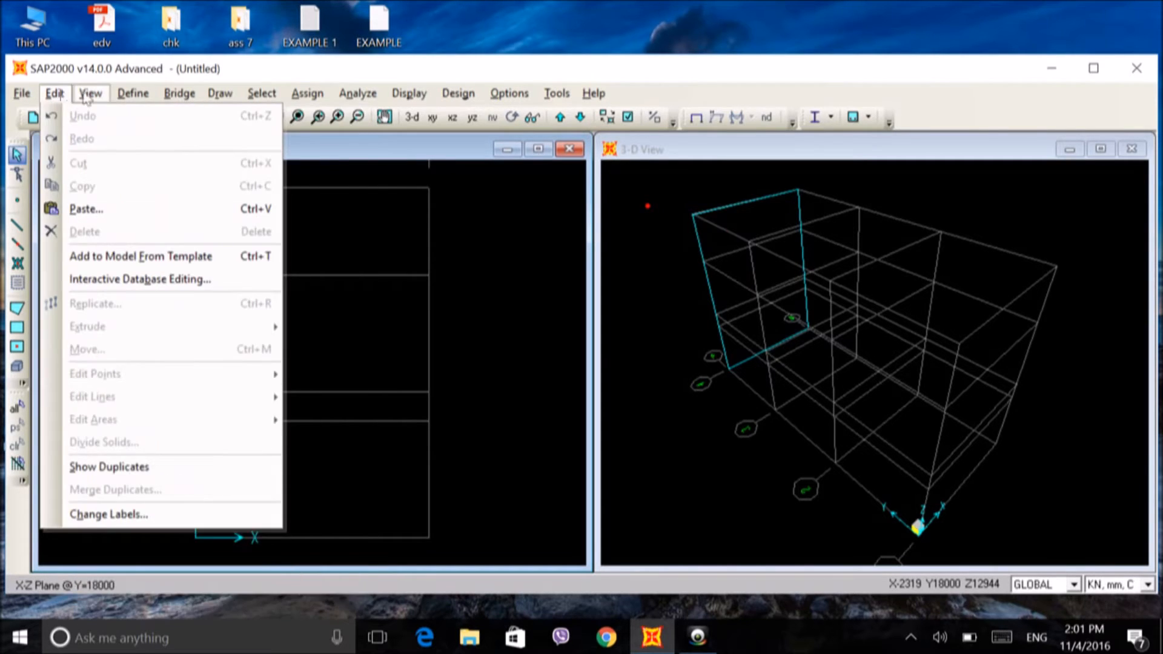
click(121, 95)
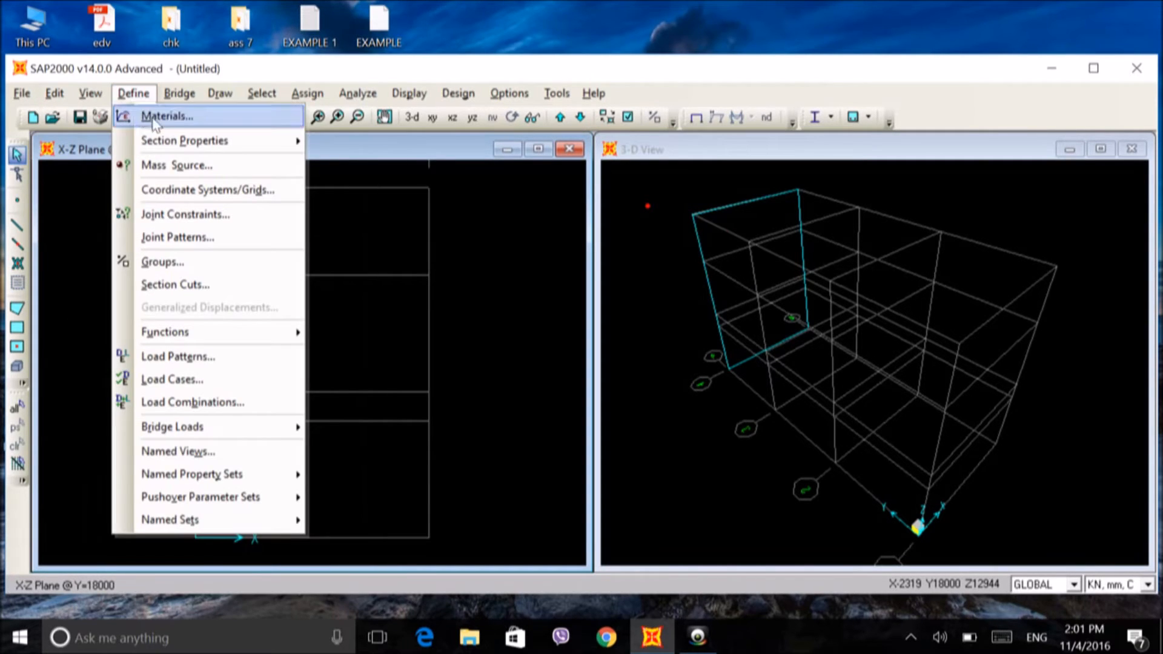
click(183, 117)
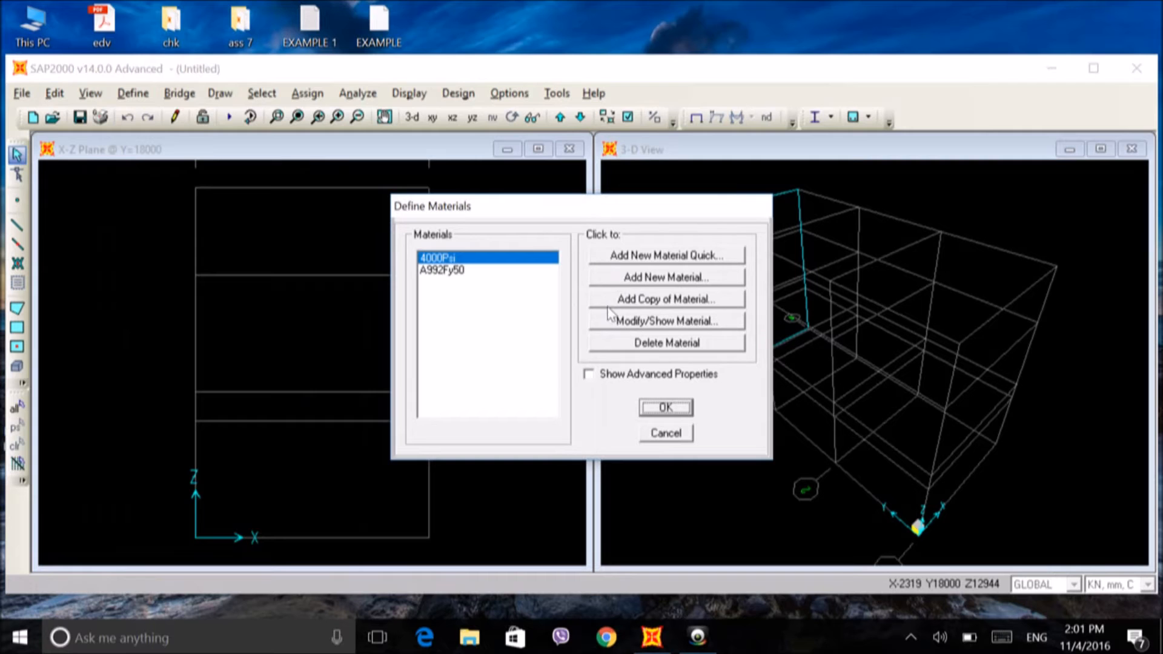
click(637, 278)
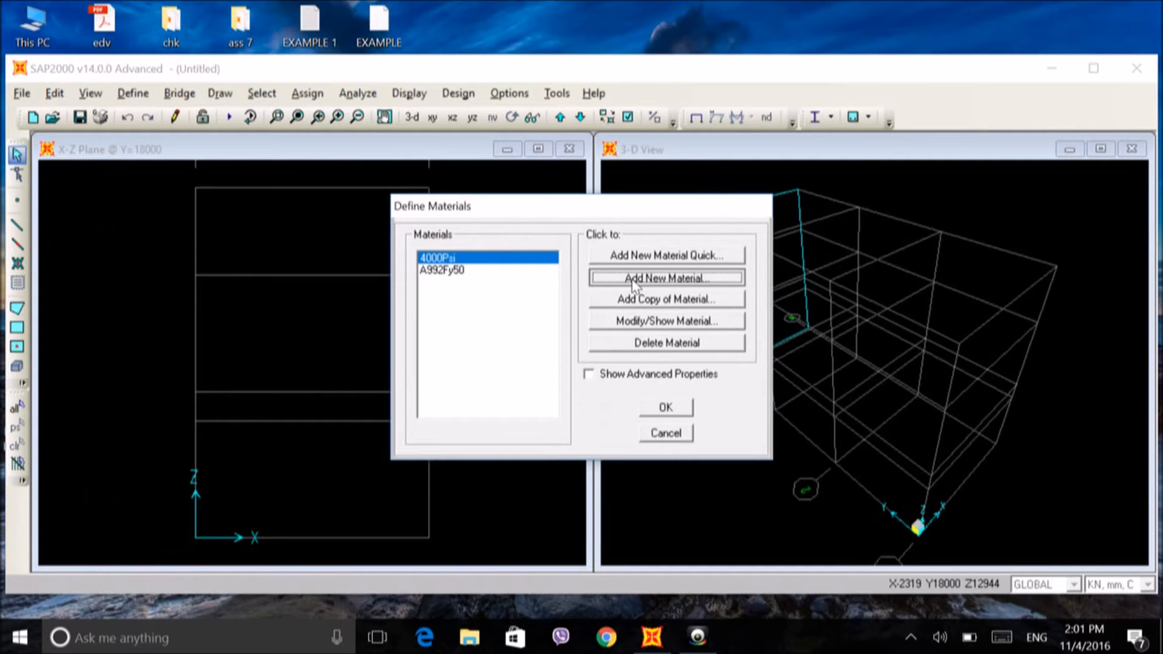
click(635, 124)
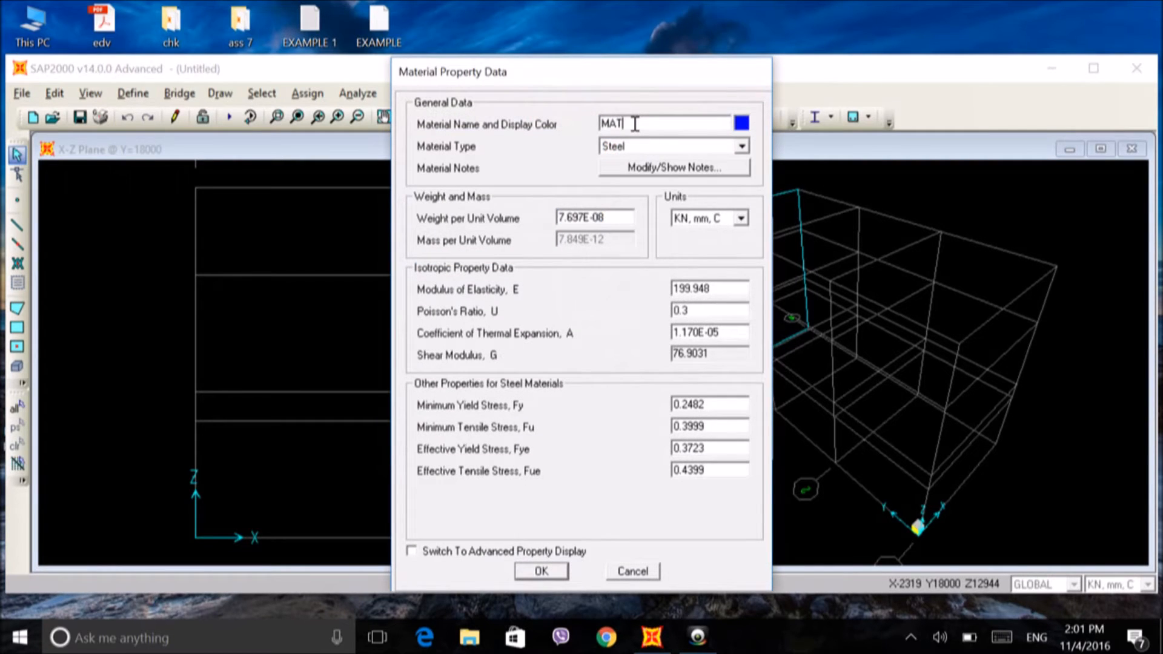
key(BackSpace)
key(BackSpace)
key(BackSpace)
text(STEEL)
double_click(712, 288)
text(2)
- Try a Poisson's ratio of .25 for the STEEL material
double_click(693, 310)
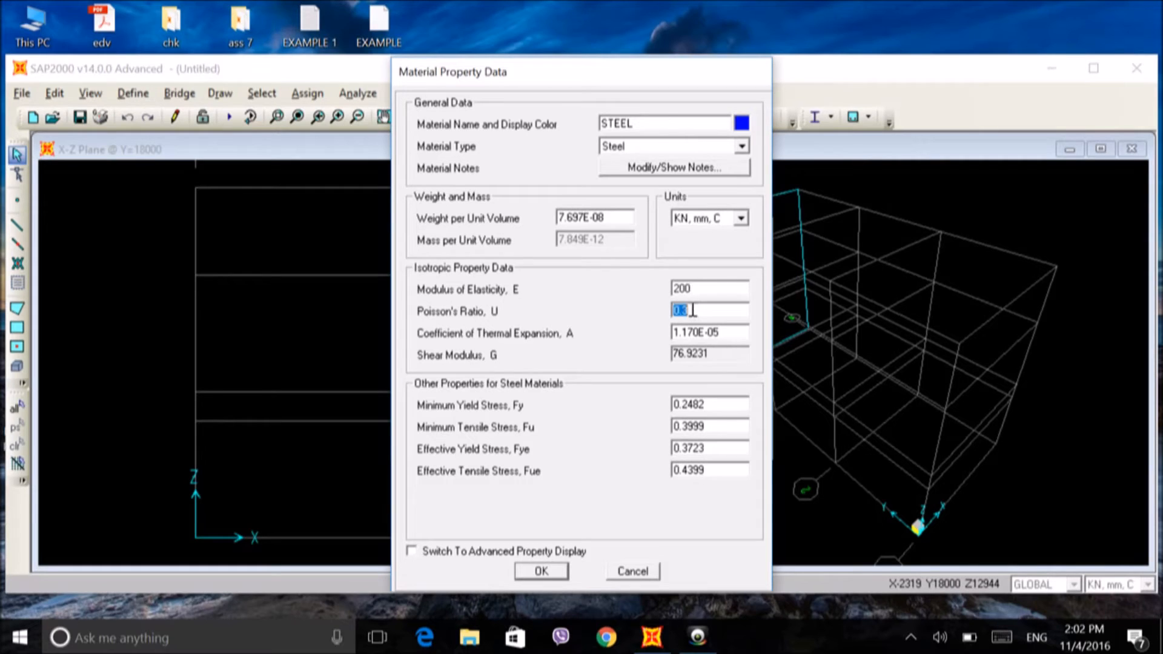
key(BackSpace)
text(.25)
click(696, 292)
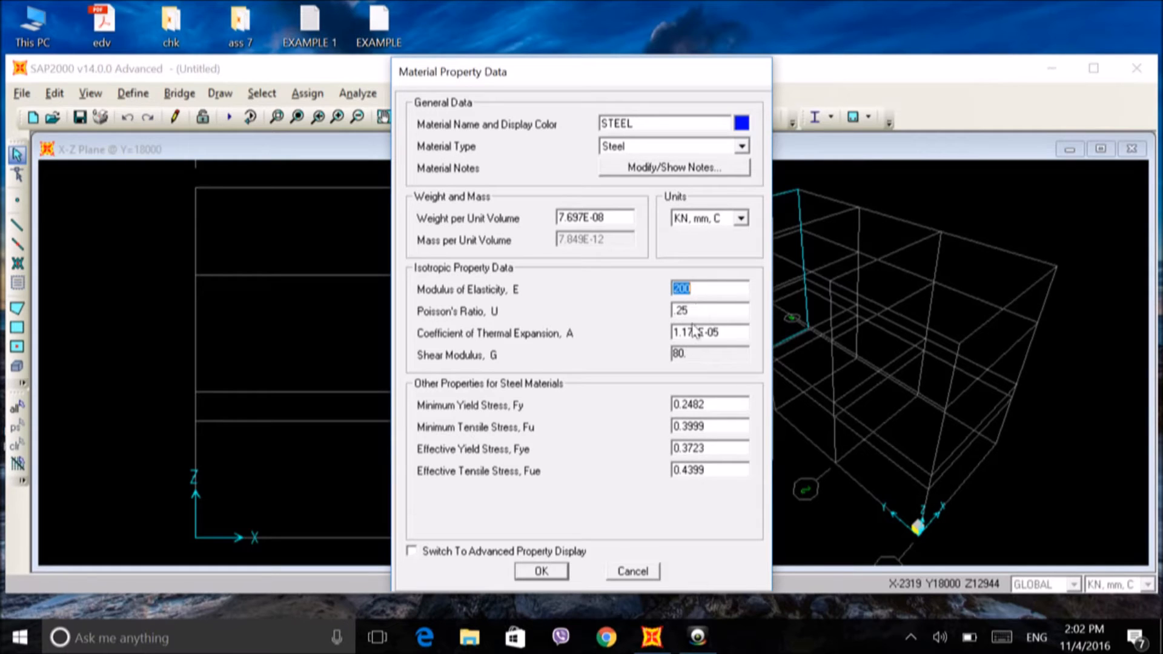
- Set the STEEL material's Poisson's ratio to 0.3 and save the material definitions
click(696, 310)
key(BackSpace)
click(692, 290)
key(Tab)
key(BackSpace)
text(3)
double_click(695, 290)
click(696, 290)
click(542, 571)
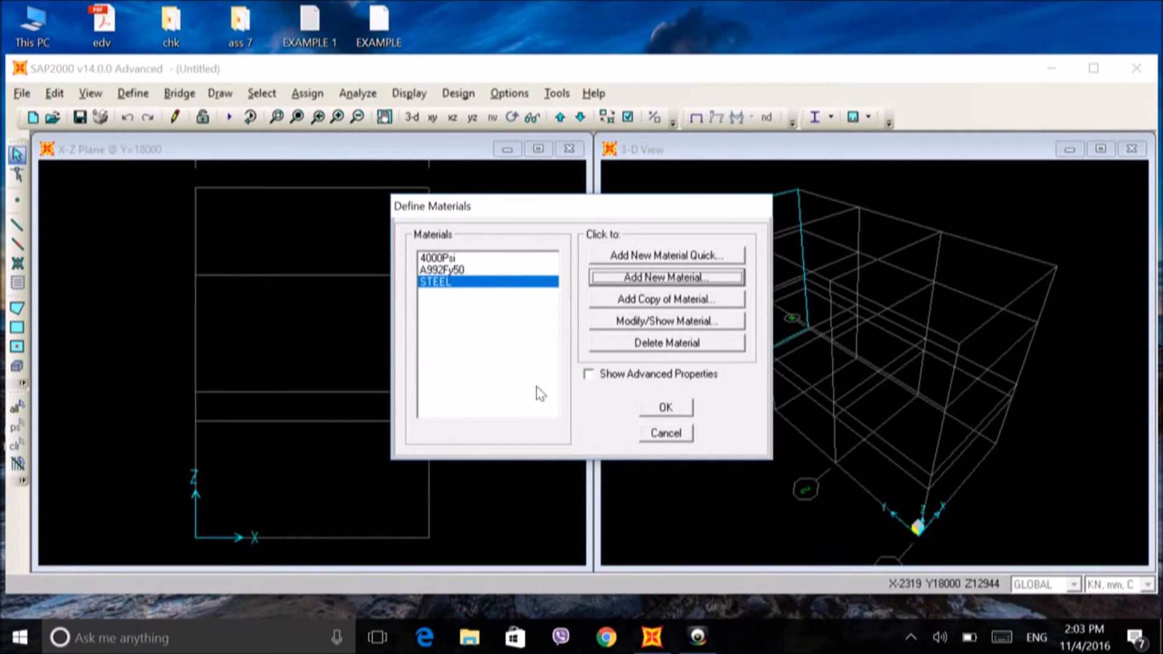
click(665, 408)
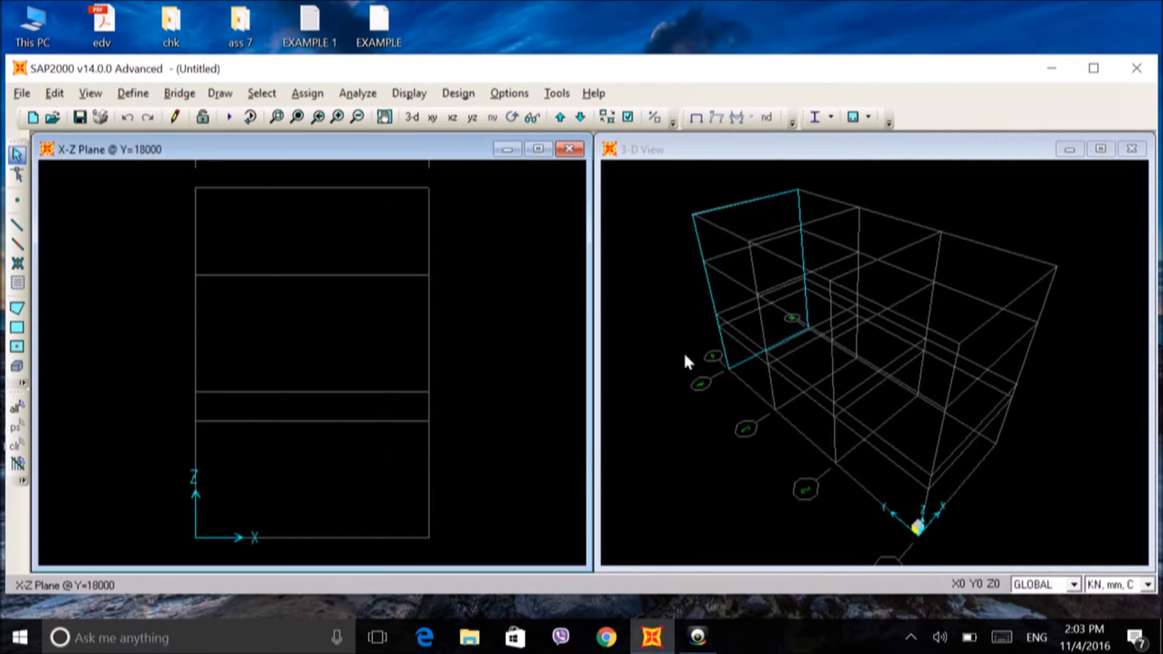
- Start adding a new frame section property and set its property type to Other
click(126, 98)
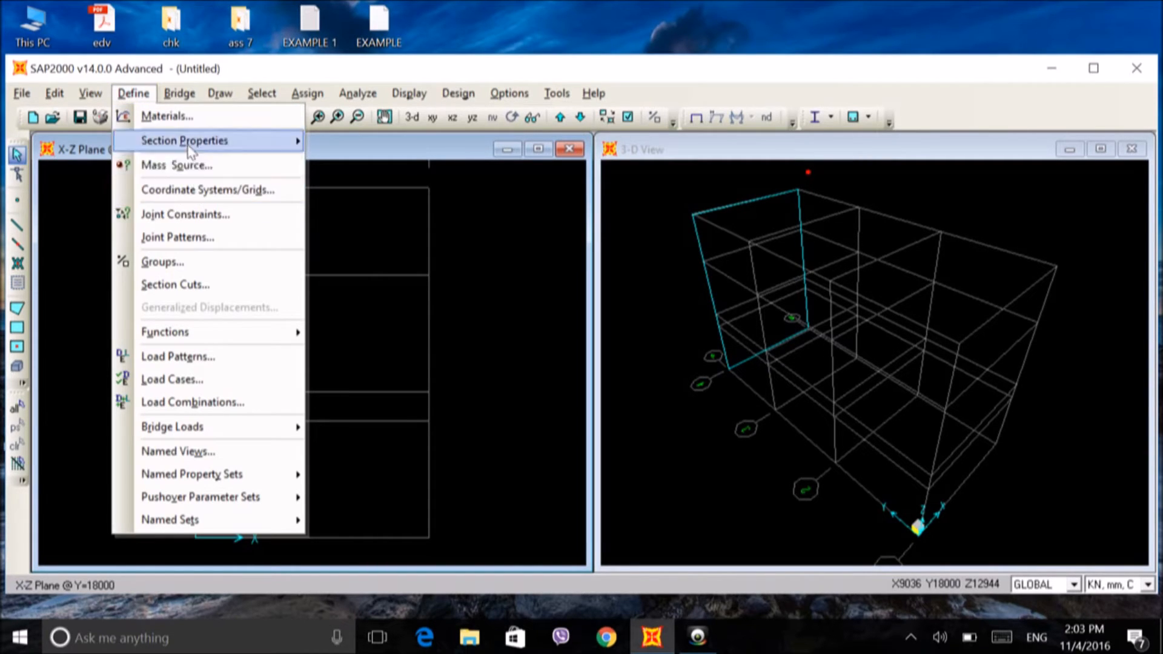
mouse_move(194, 141)
click(367, 141)
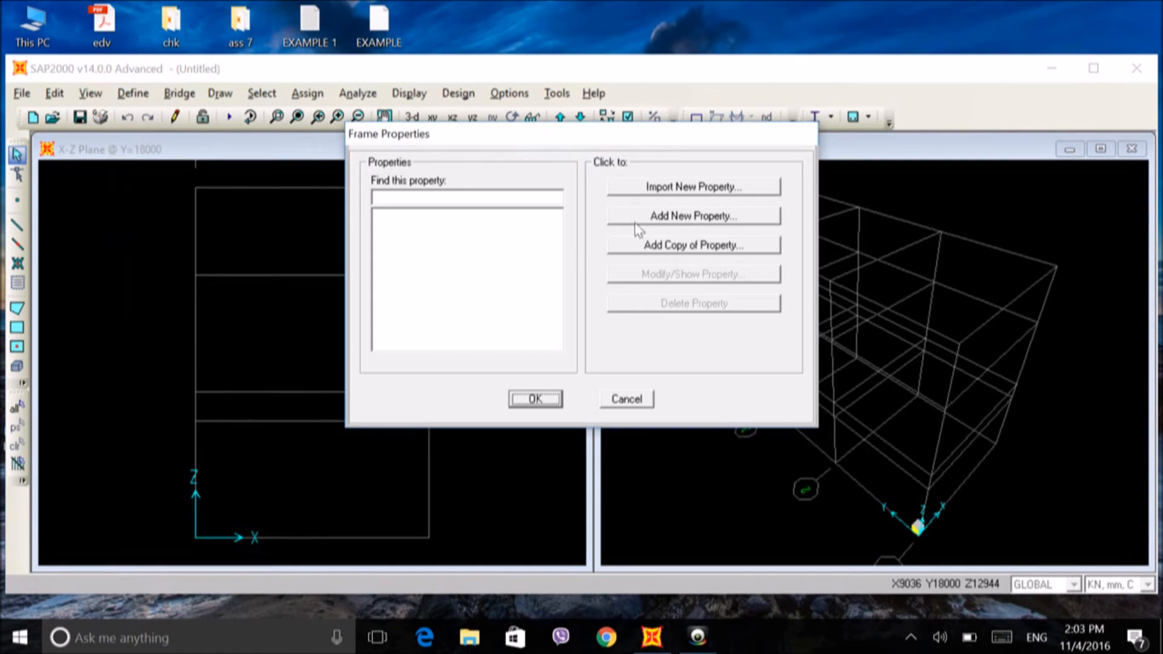
click(679, 219)
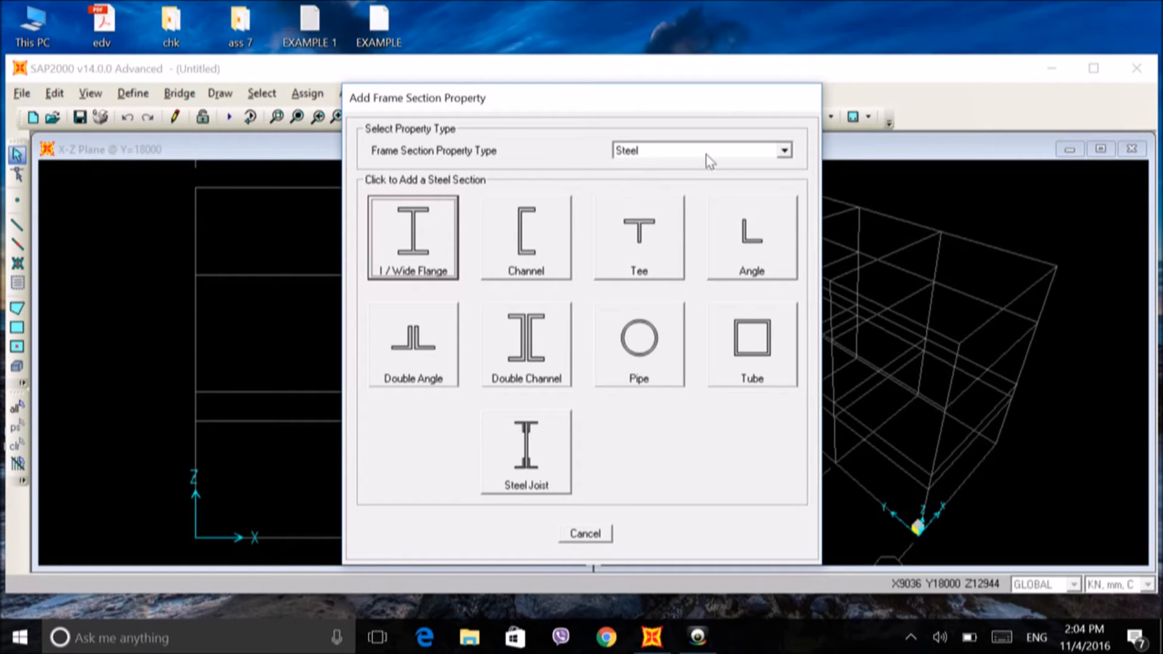
click(785, 151)
click(669, 216)
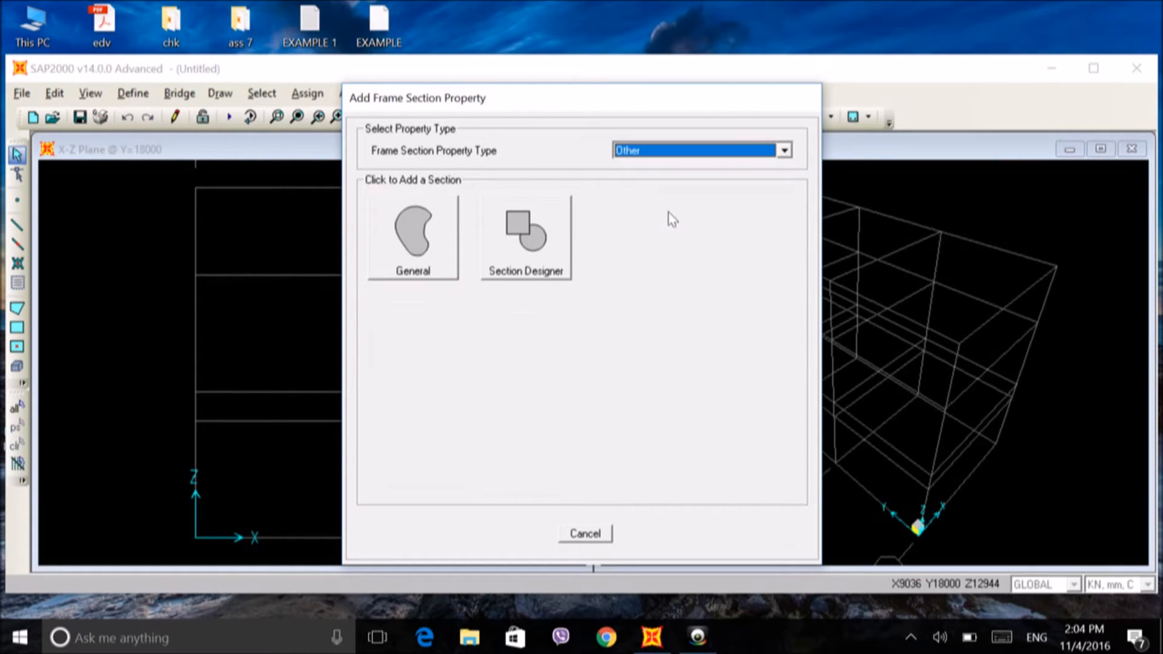
click(401, 219)
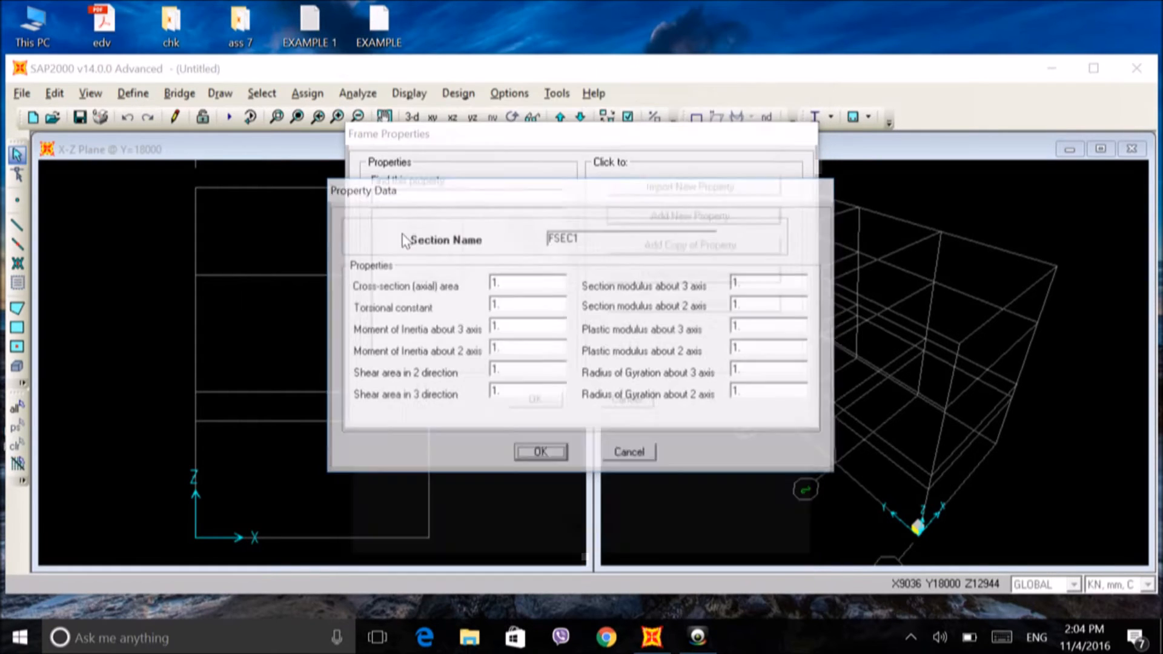
click(542, 453)
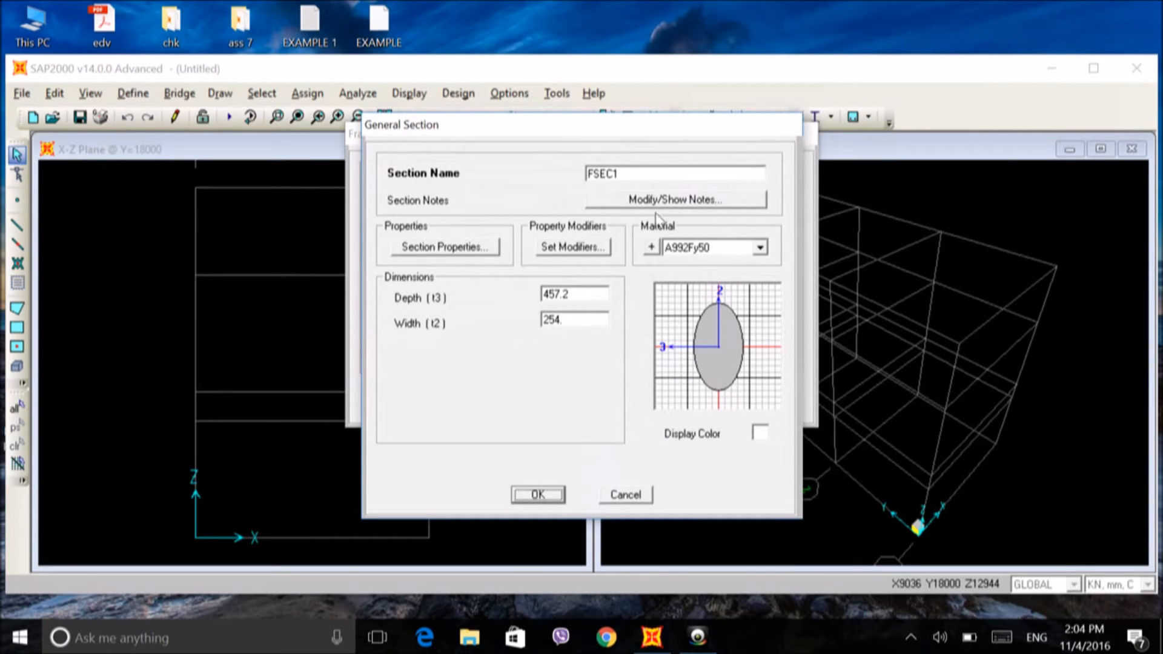
click(618, 495)
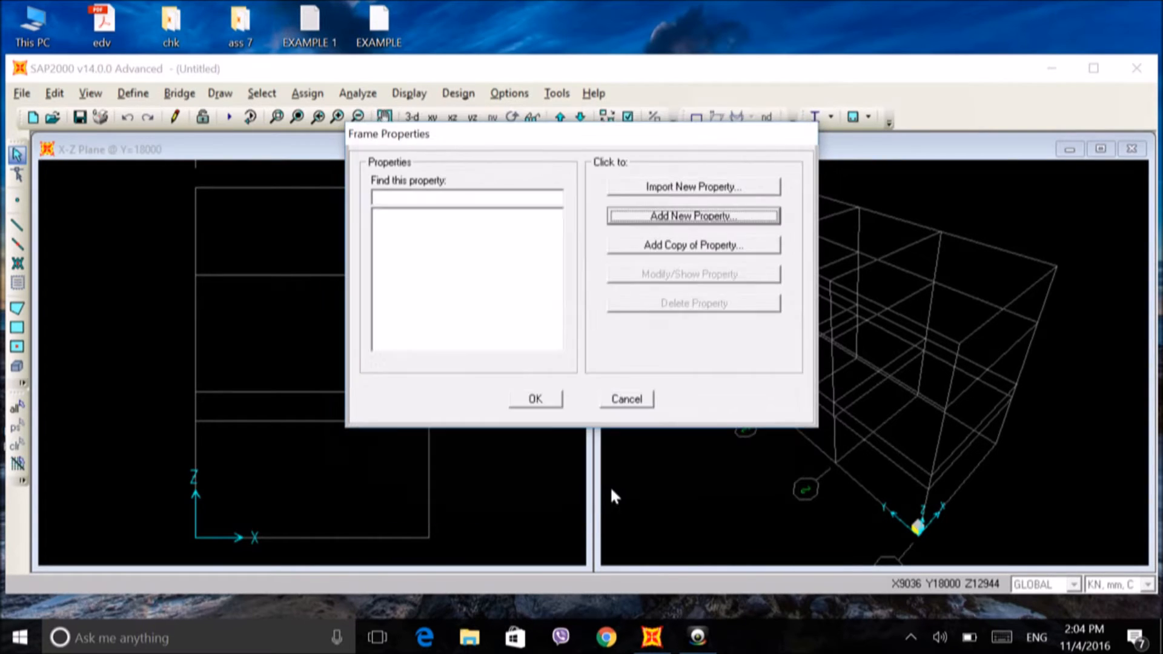
- Add a Section Designer frame section named SQUARE with STEEL as its base material
click(673, 217)
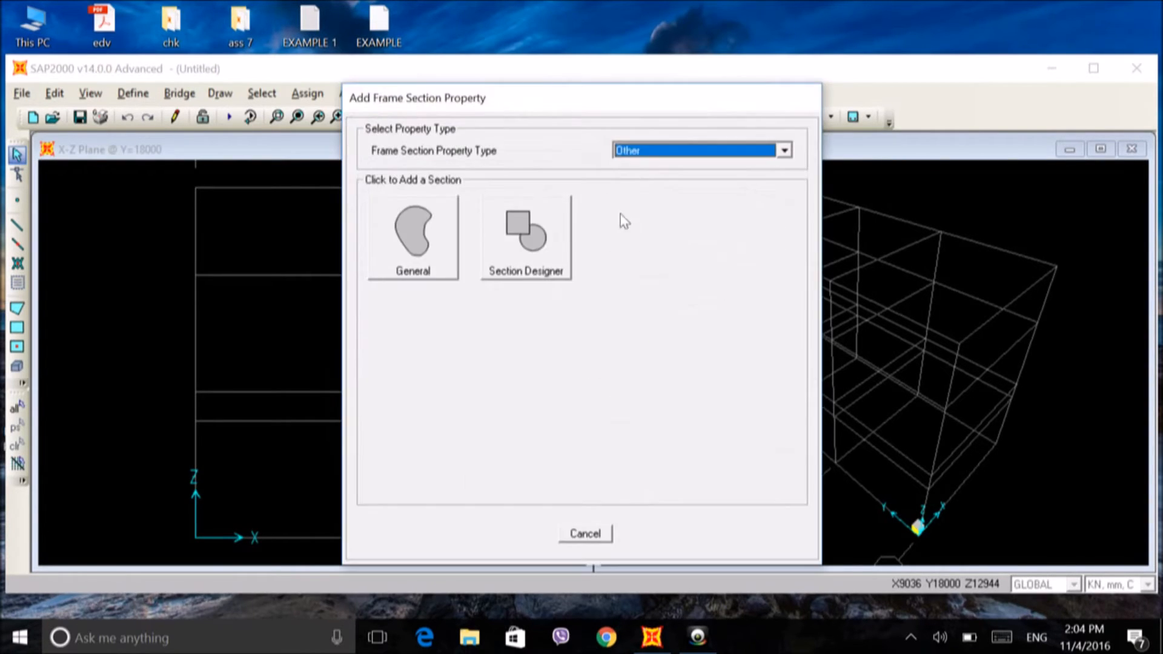
click(532, 241)
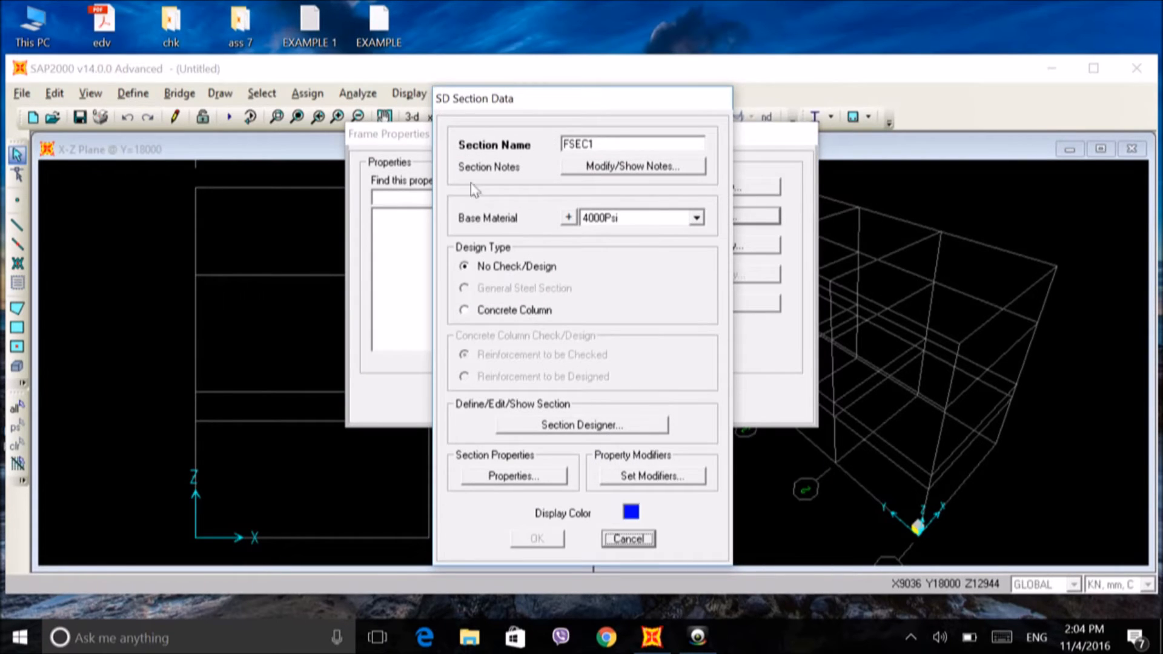
double_click(599, 144)
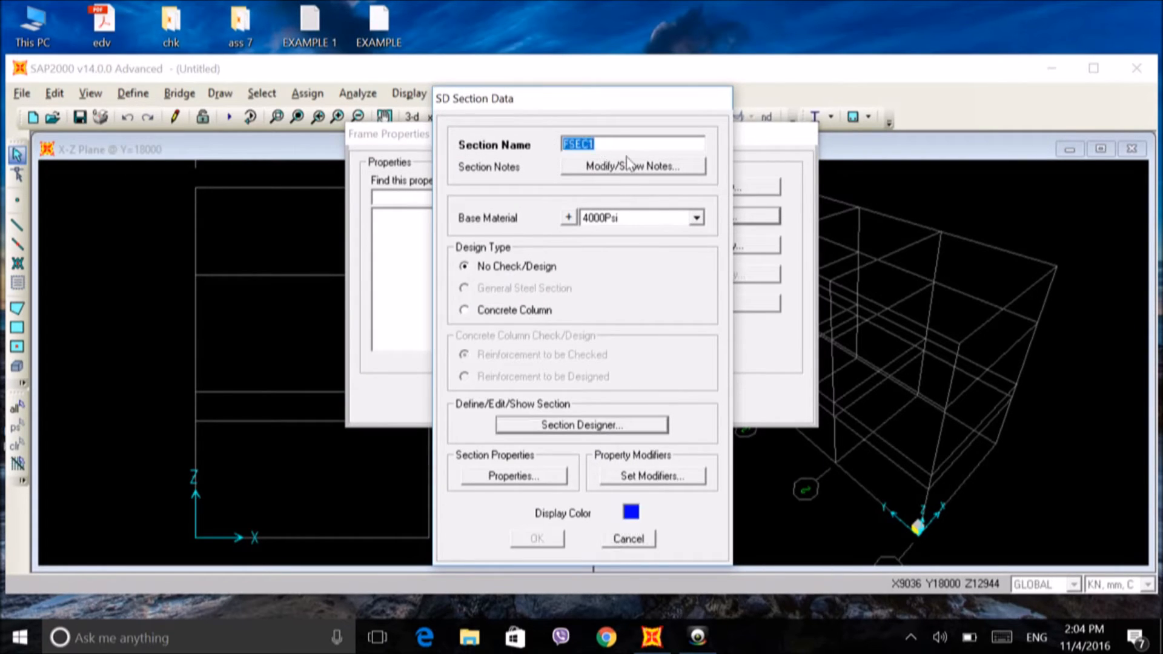
text(SQUARE)
click(696, 218)
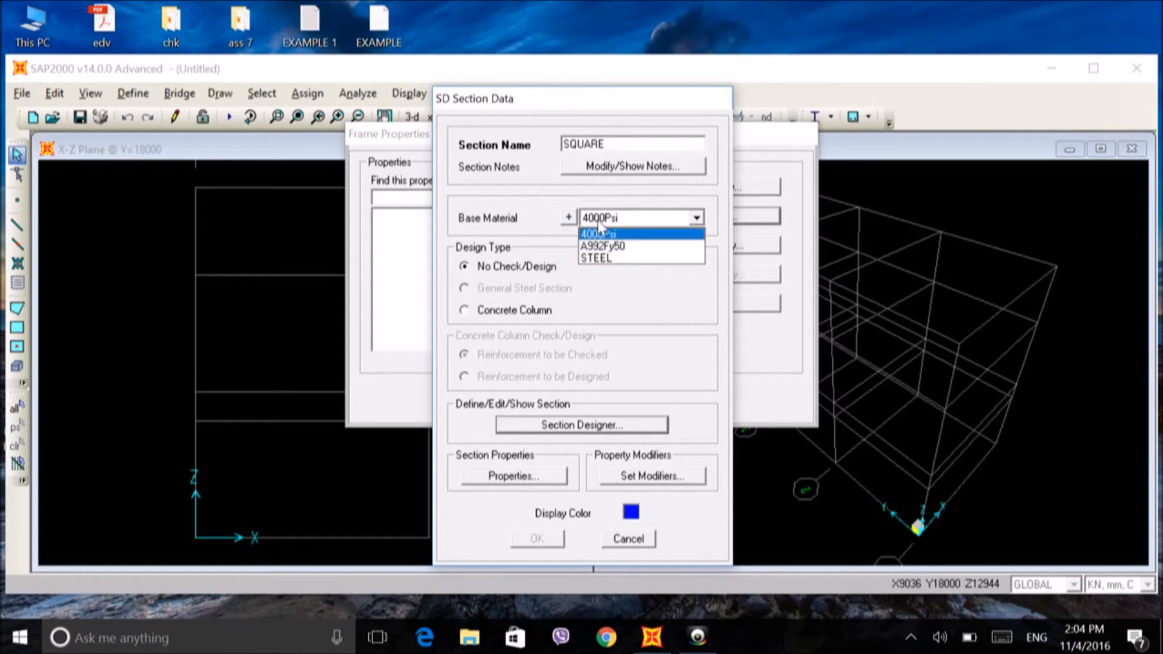
click(609, 258)
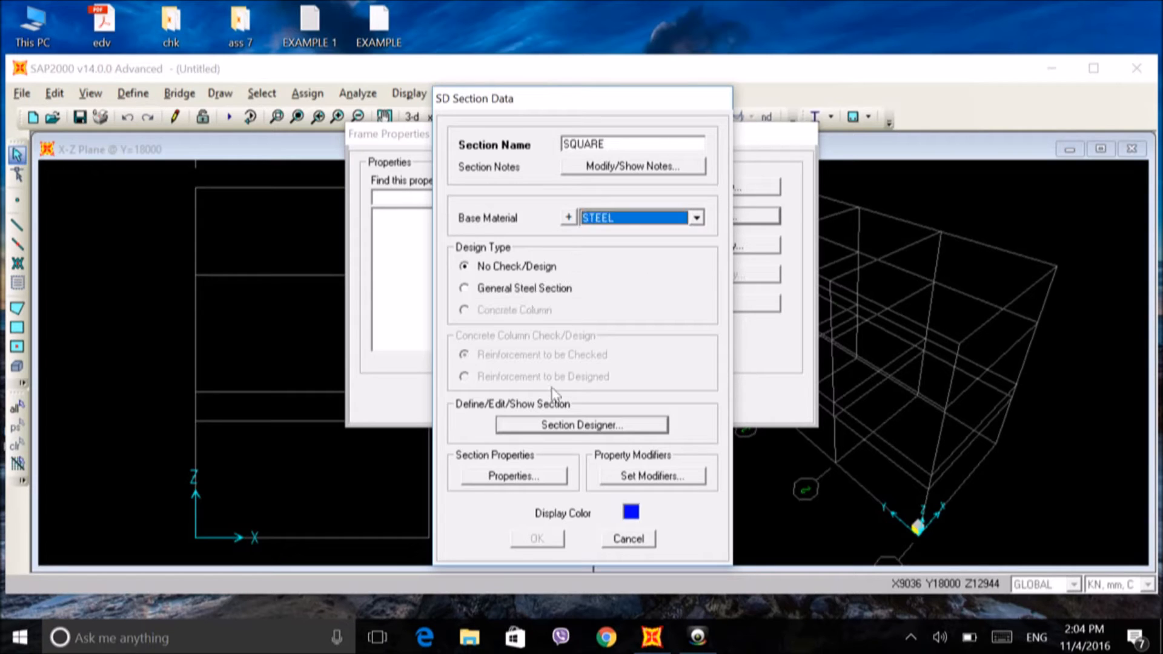
- Draw a solid rectangle about 500 by 500 mm near the origin in the Section Designer
click(558, 426)
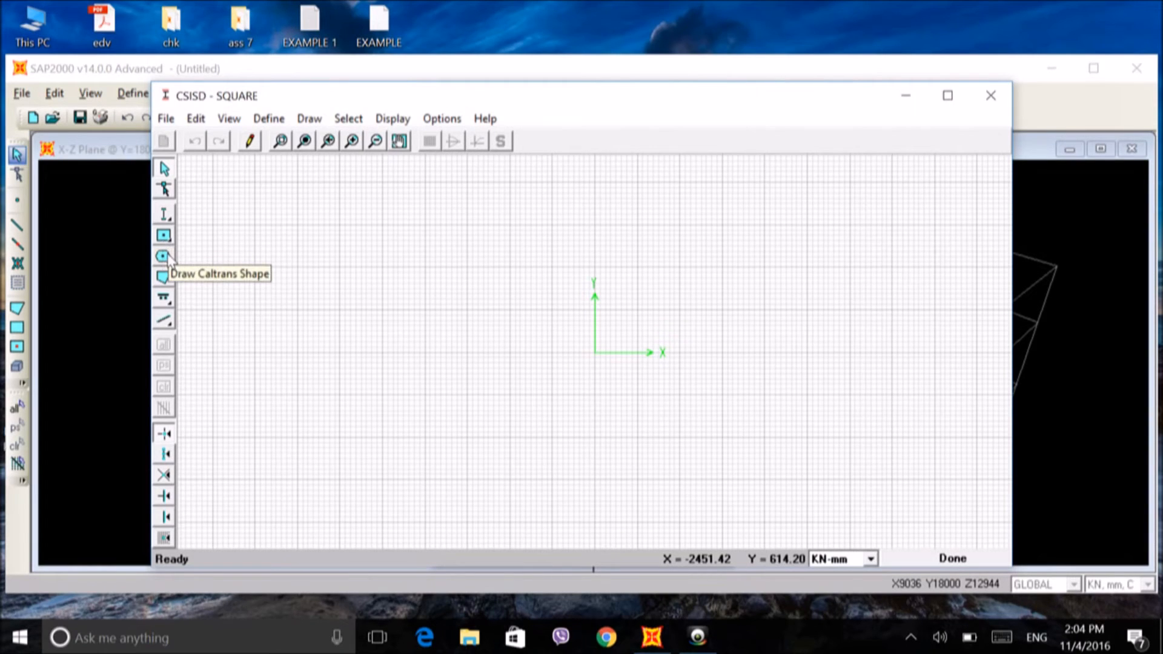
click(164, 235)
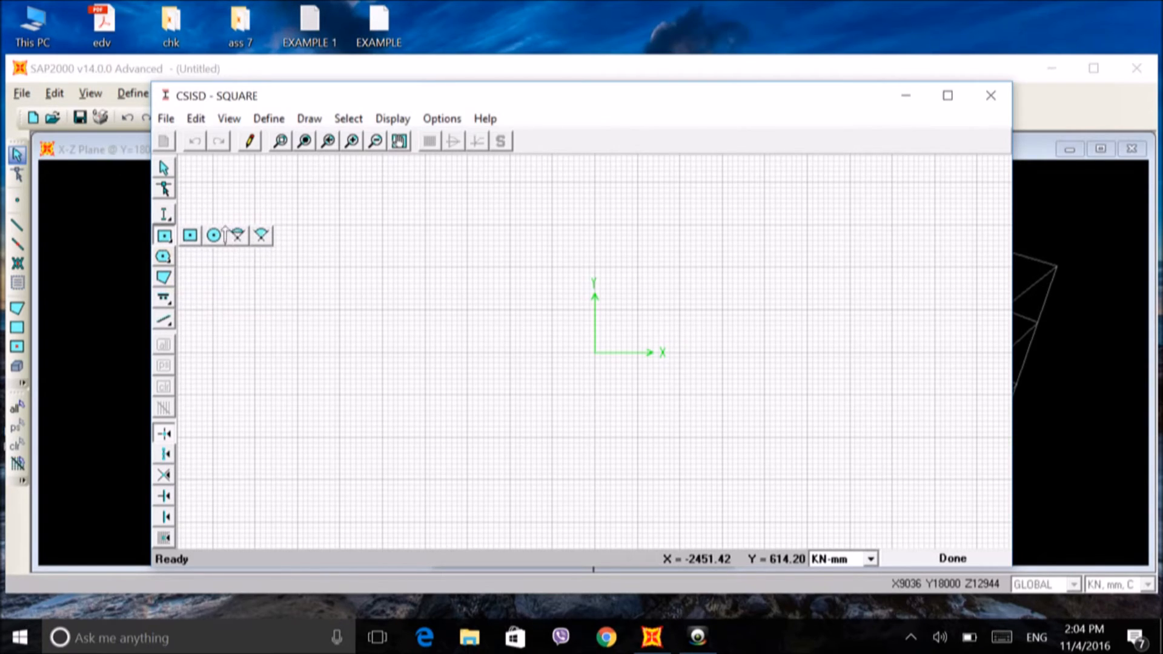
click(190, 236)
click(588, 327)
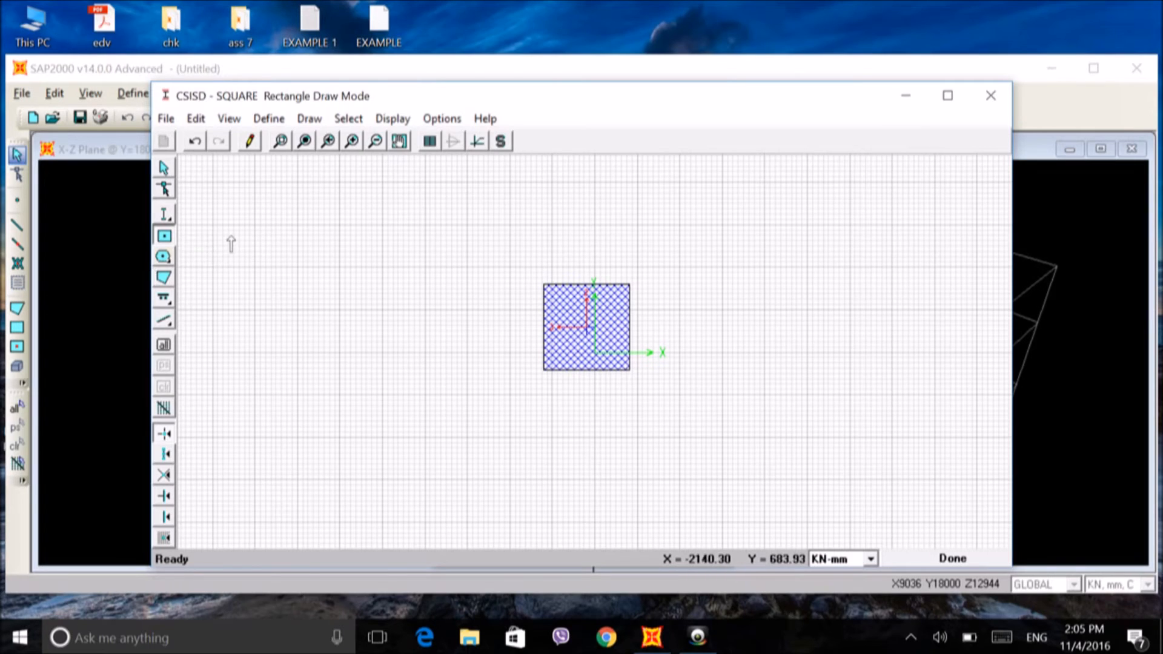
- Set the solid rectangle's height and width to 800 mm each
right_click(611, 308)
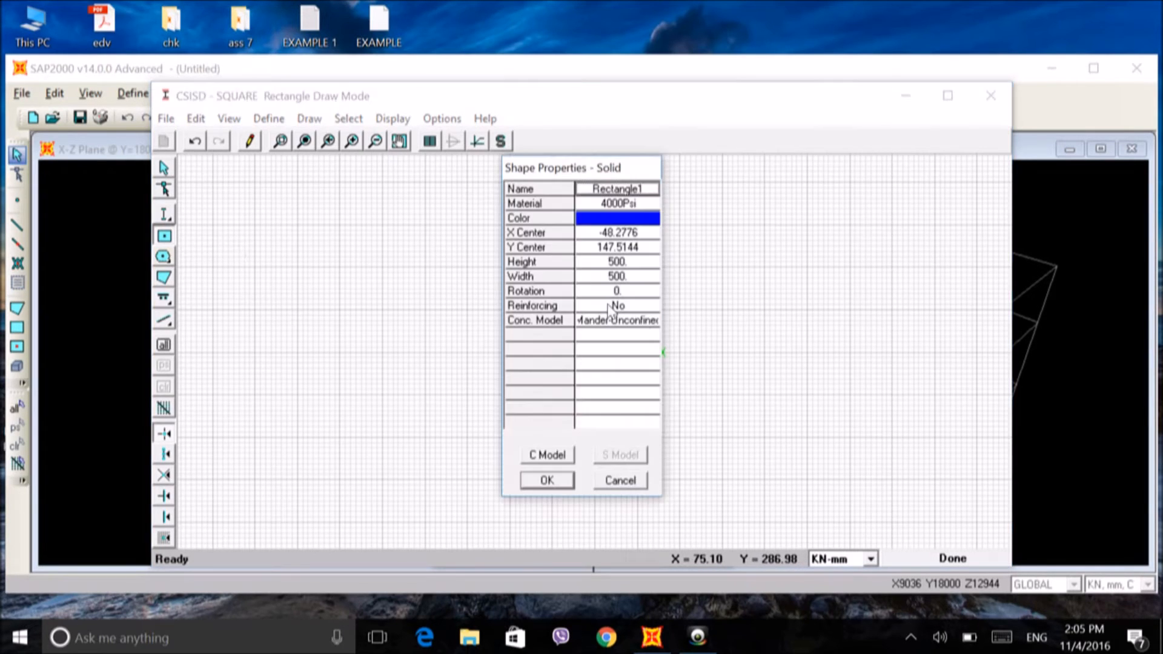
click(626, 264)
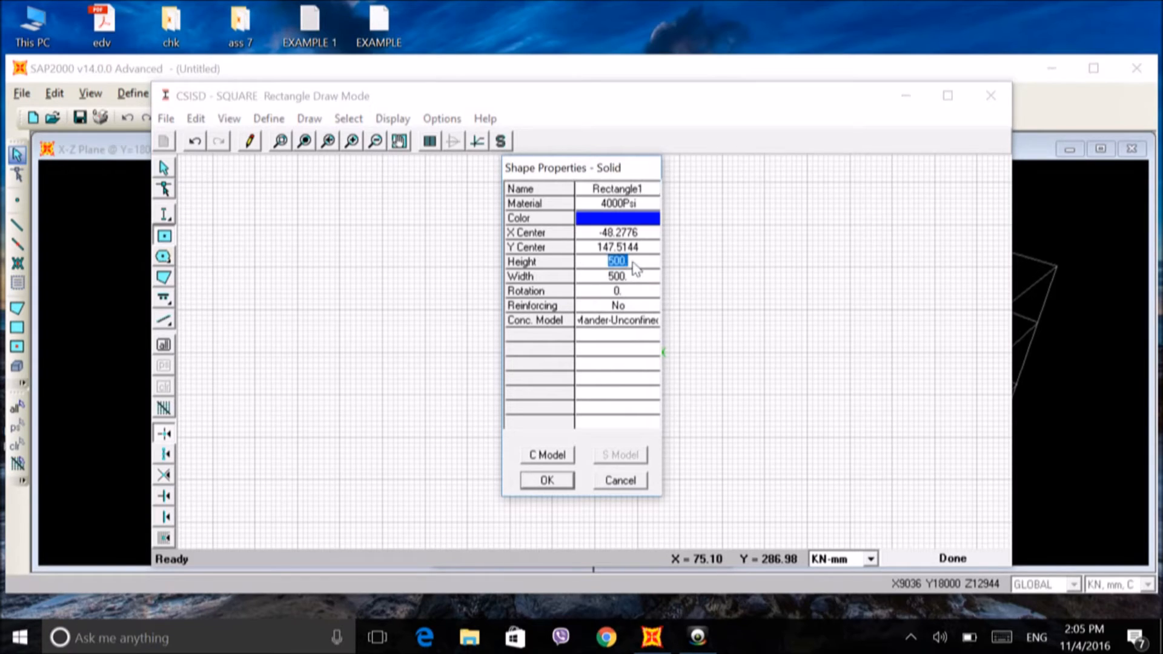
text(800)
click(621, 280)
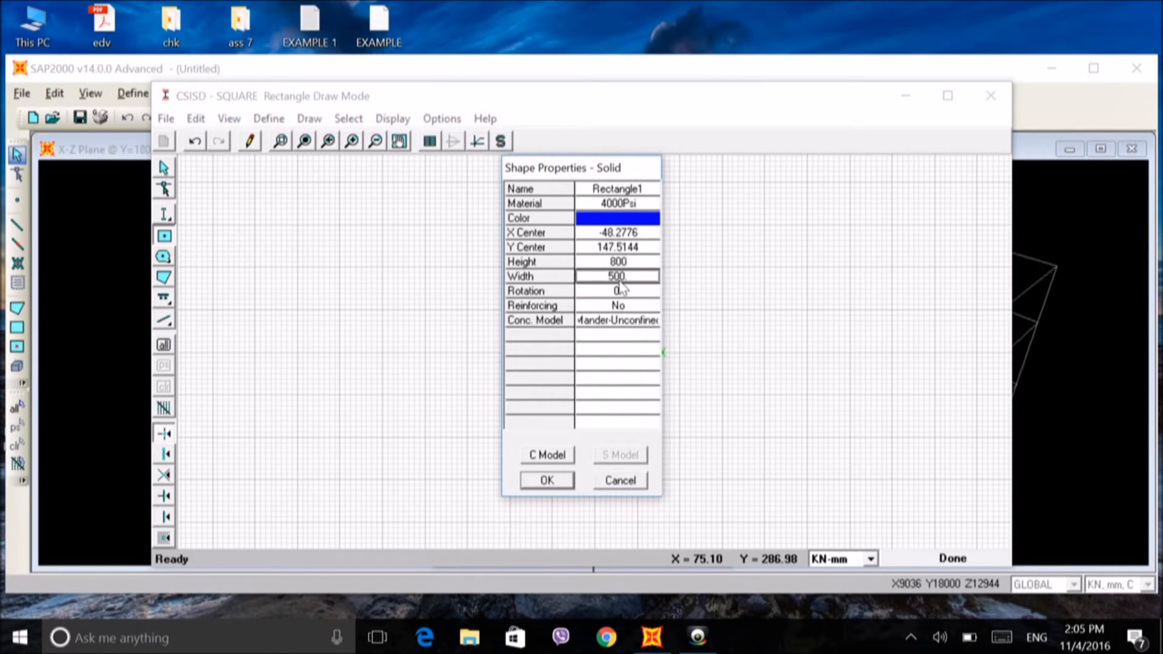
text(800)
click(547, 483)
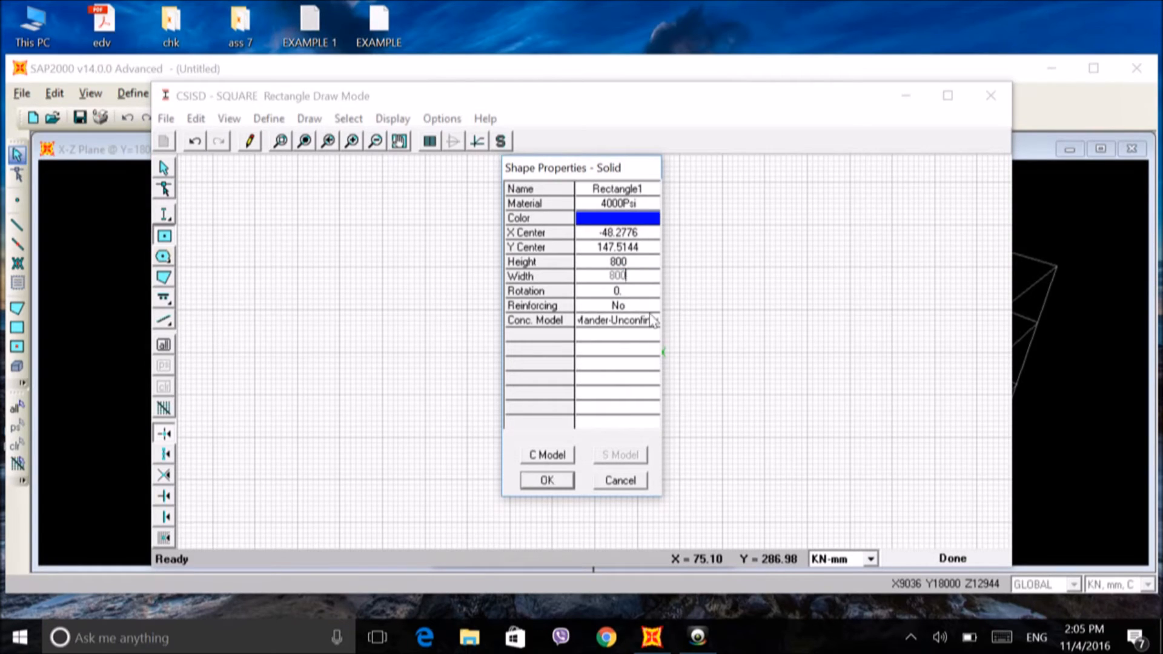
- Rename the rectangle shape as SQUARE, assign it the STEEL material and apply the shape properties
click(648, 195)
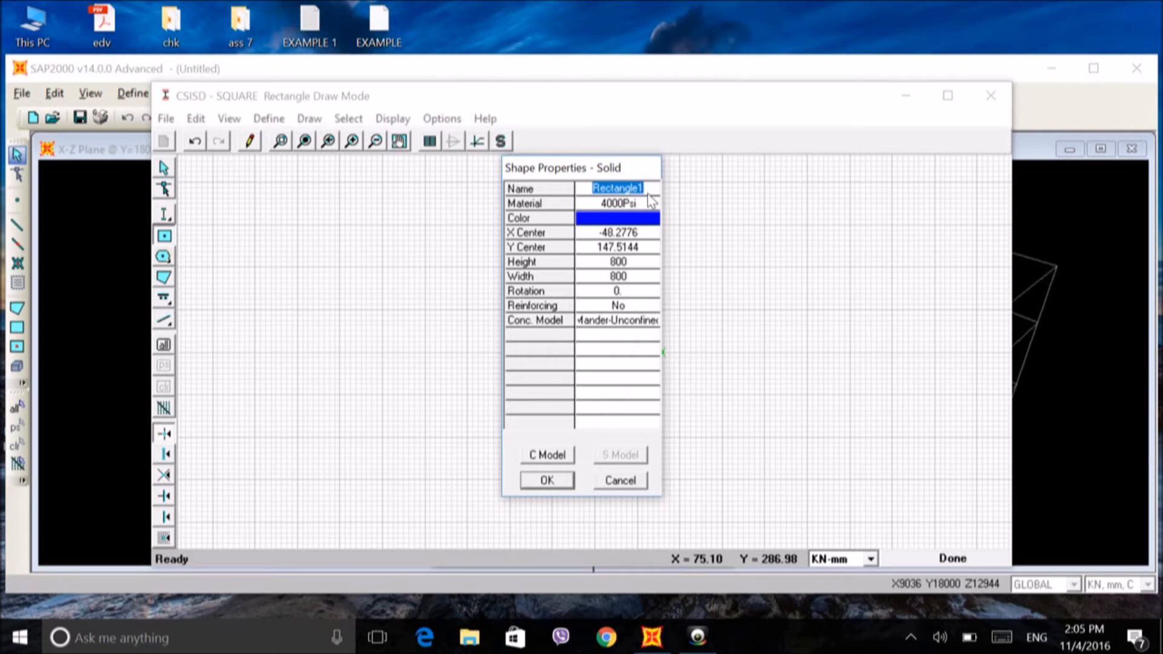
text(S)
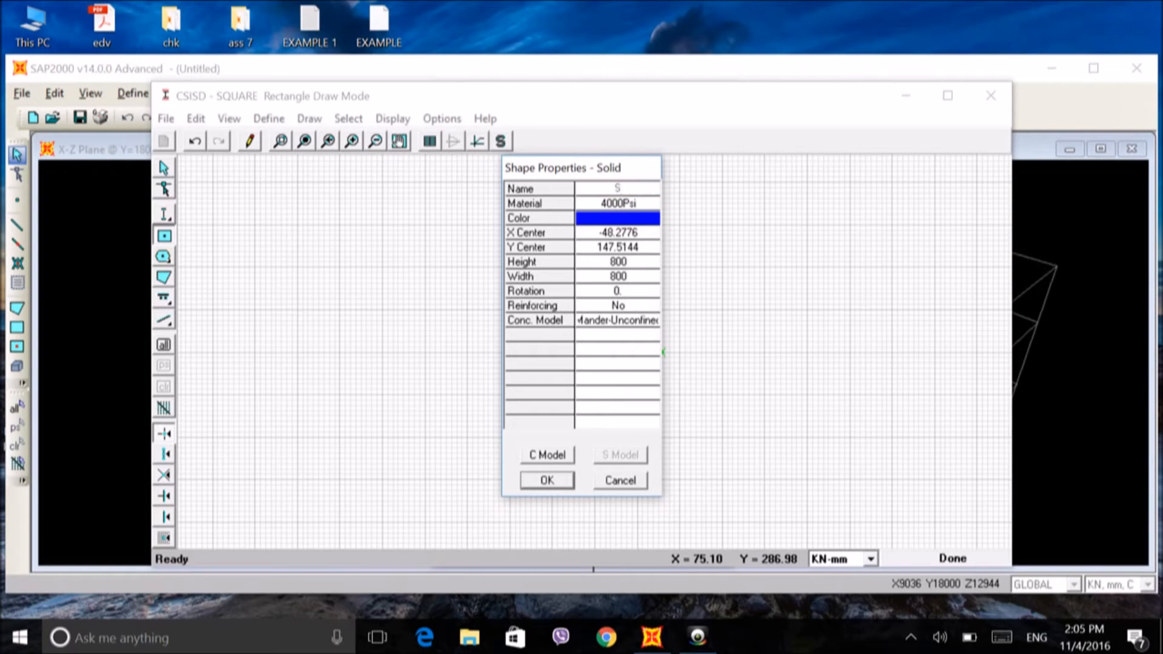
text(QUARE)
click(646, 209)
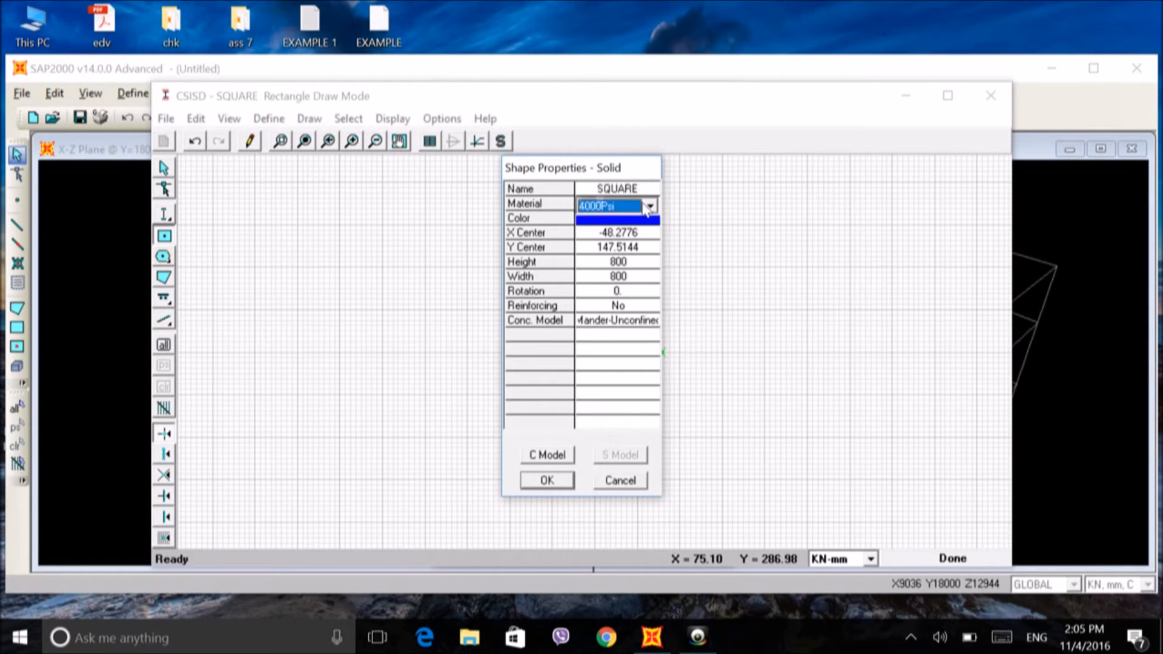
click(650, 206)
click(603, 259)
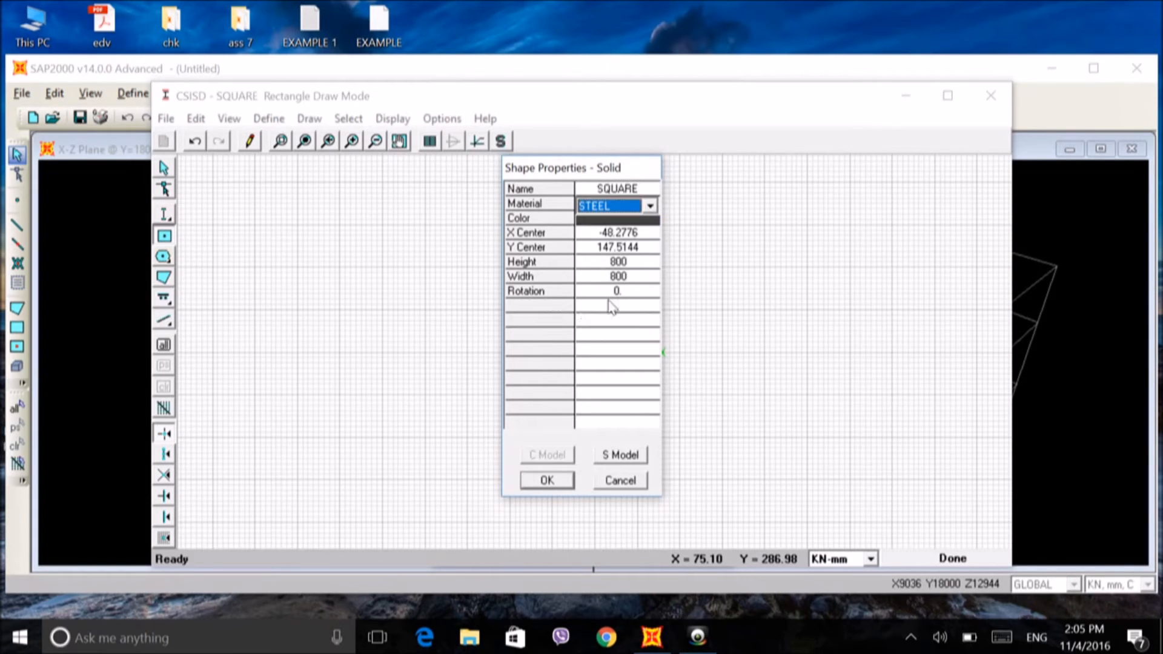
click(547, 479)
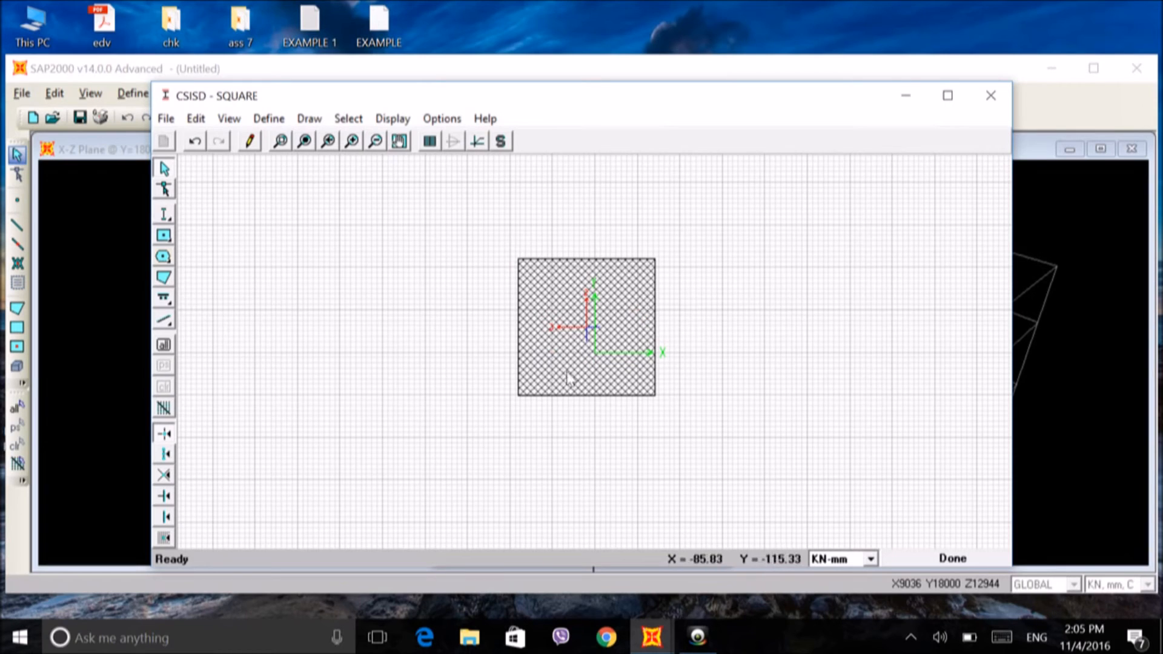
- Examine the calculated section properties of the SQUARE section, such as area and moments of inertia
click(393, 119)
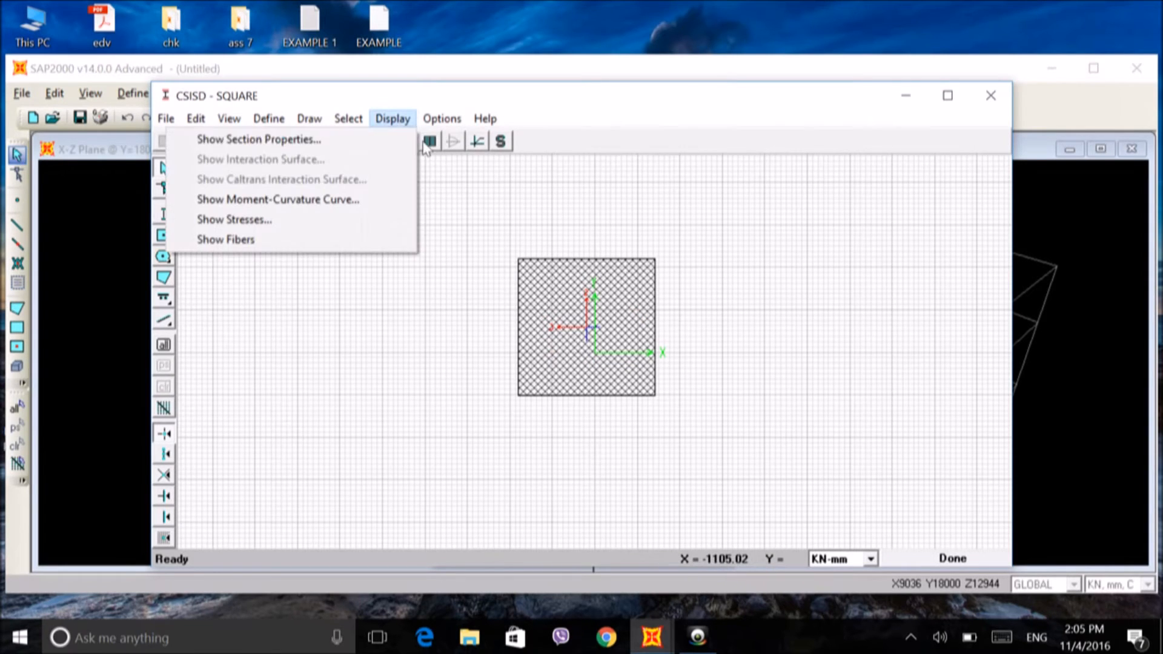
click(330, 144)
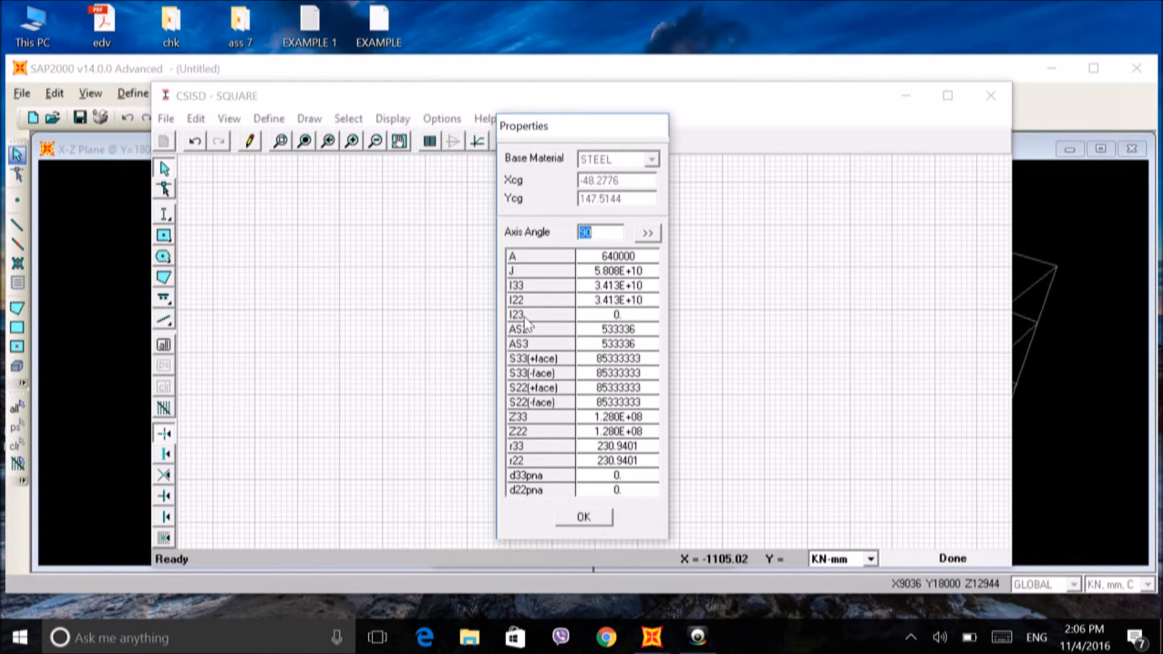
mouse_move(569, 126)
mouse_down()
mouse_move(852, 152)
mouse_move(632, 123)
mouse_move(590, 100)
mouse_up()
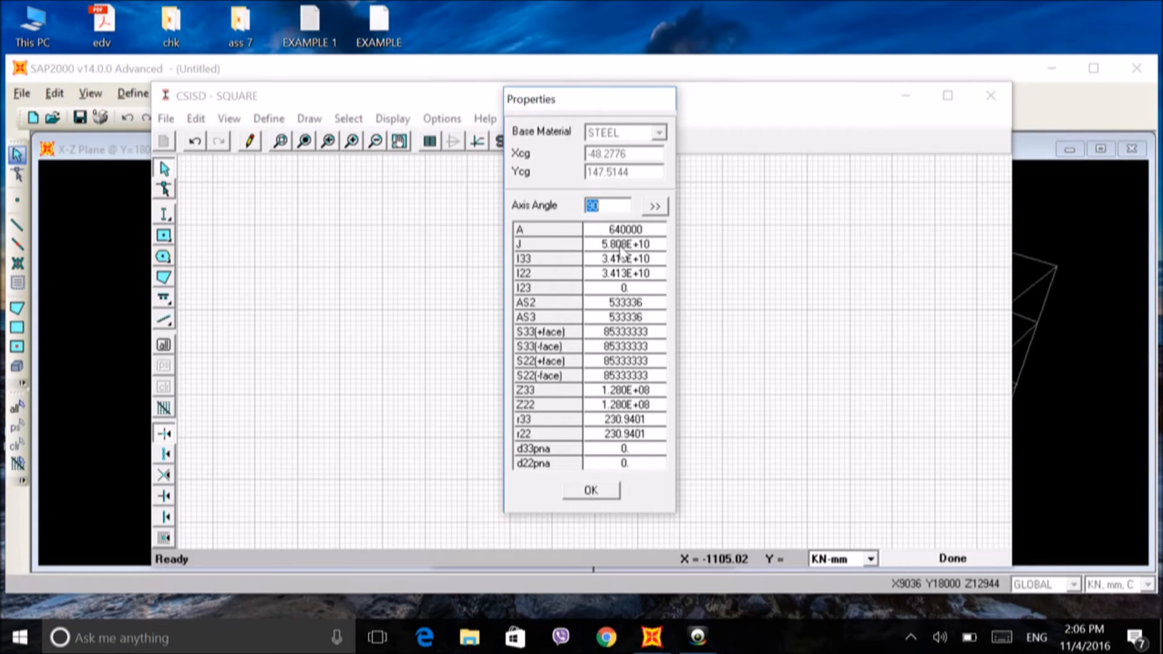
click(591, 490)
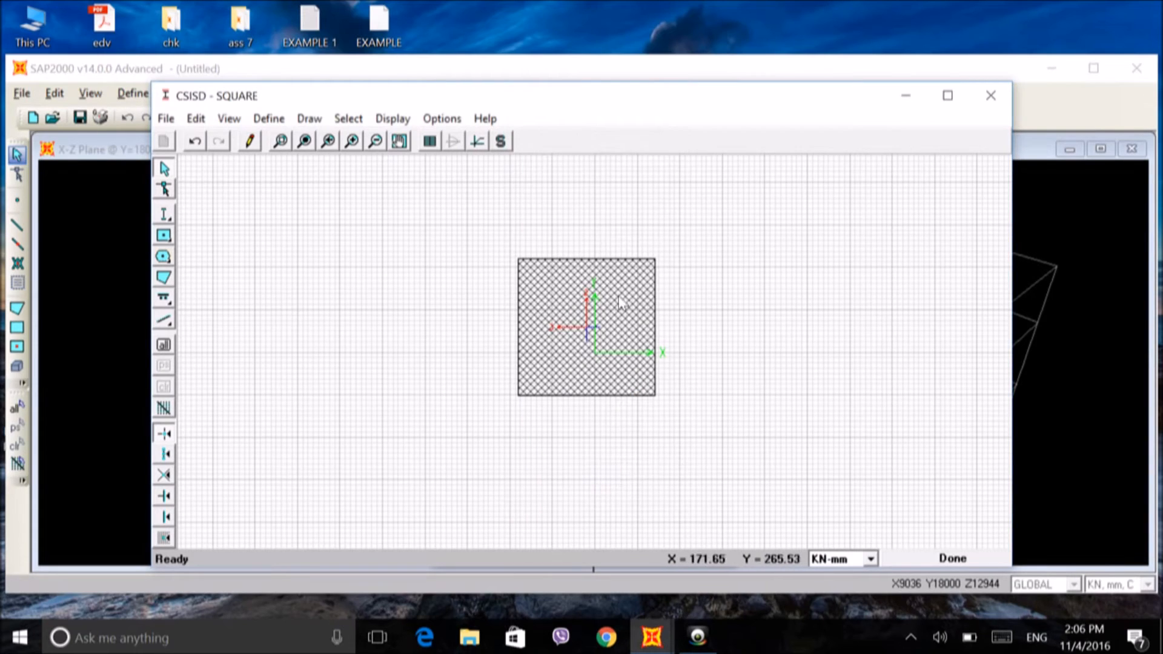
- Finish the section design and save SQUARE to the frame properties
click(942, 556)
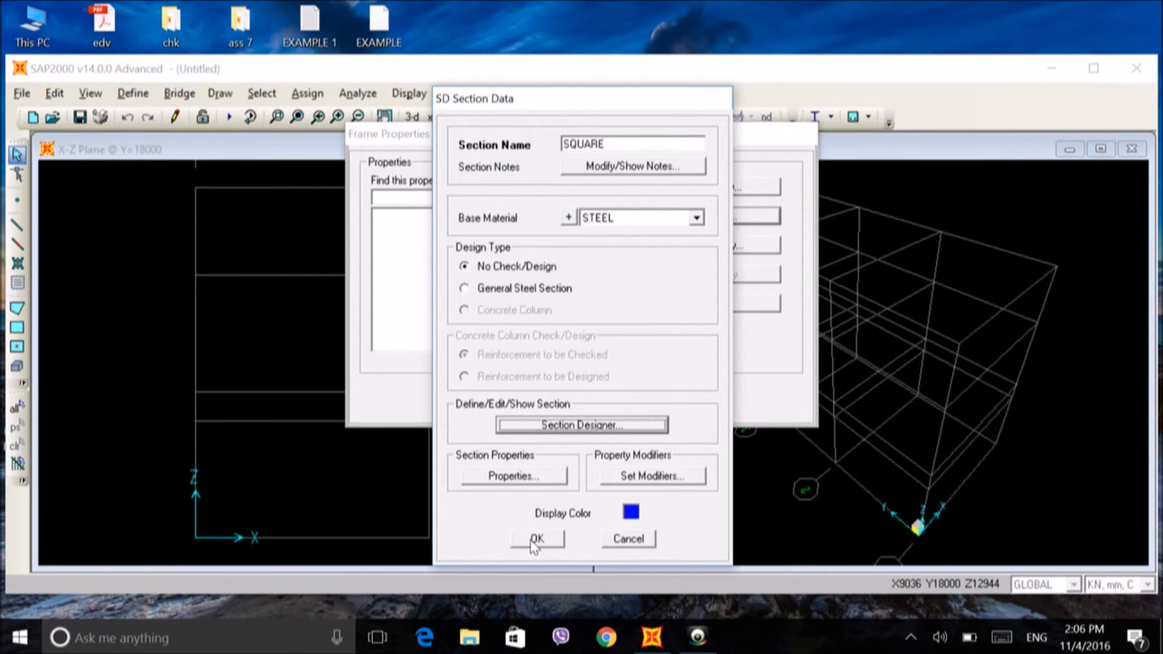
click(536, 539)
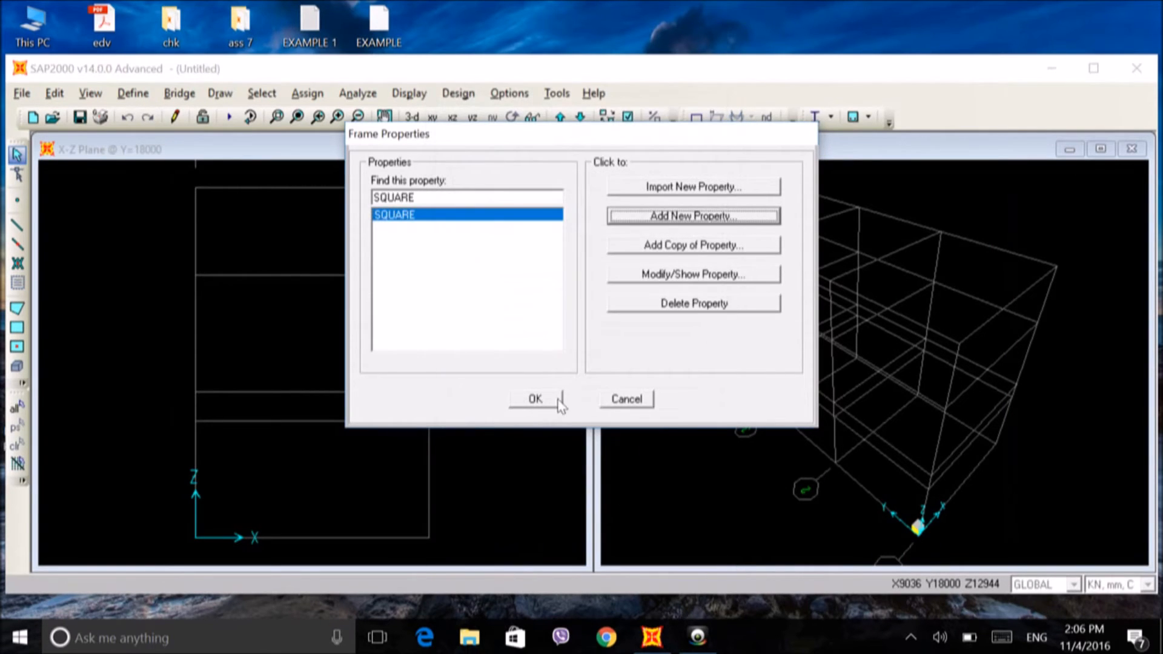
click(543, 401)
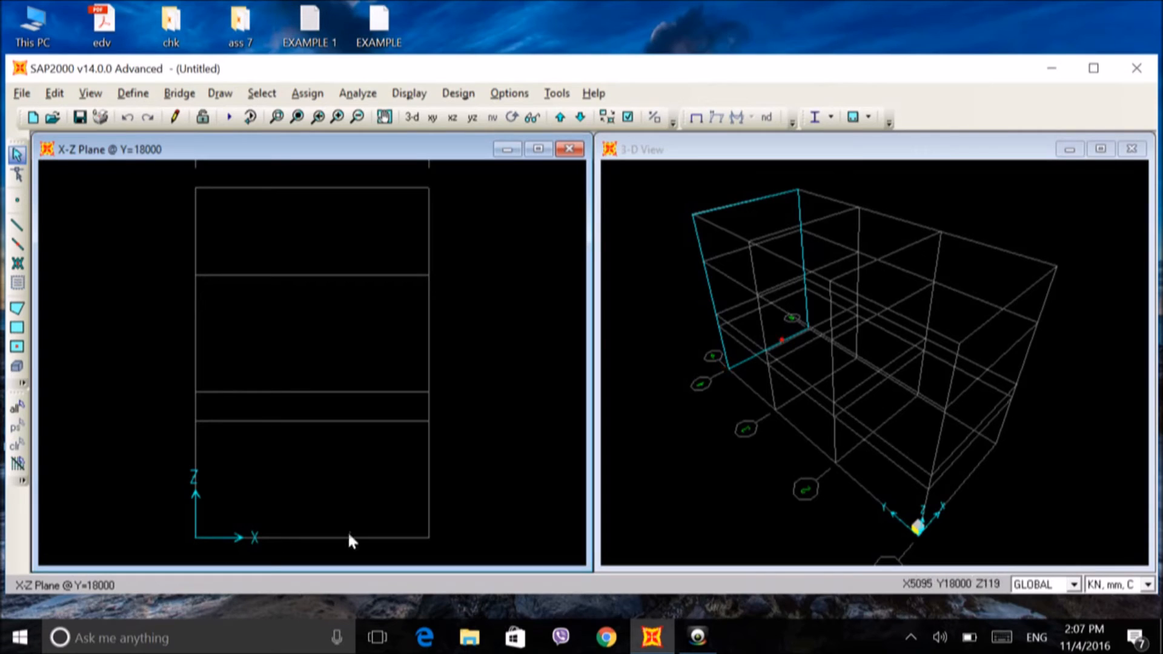
- Review the X, Y and Z ordinates in the GLOBAL grid system data
double_click(195, 537)
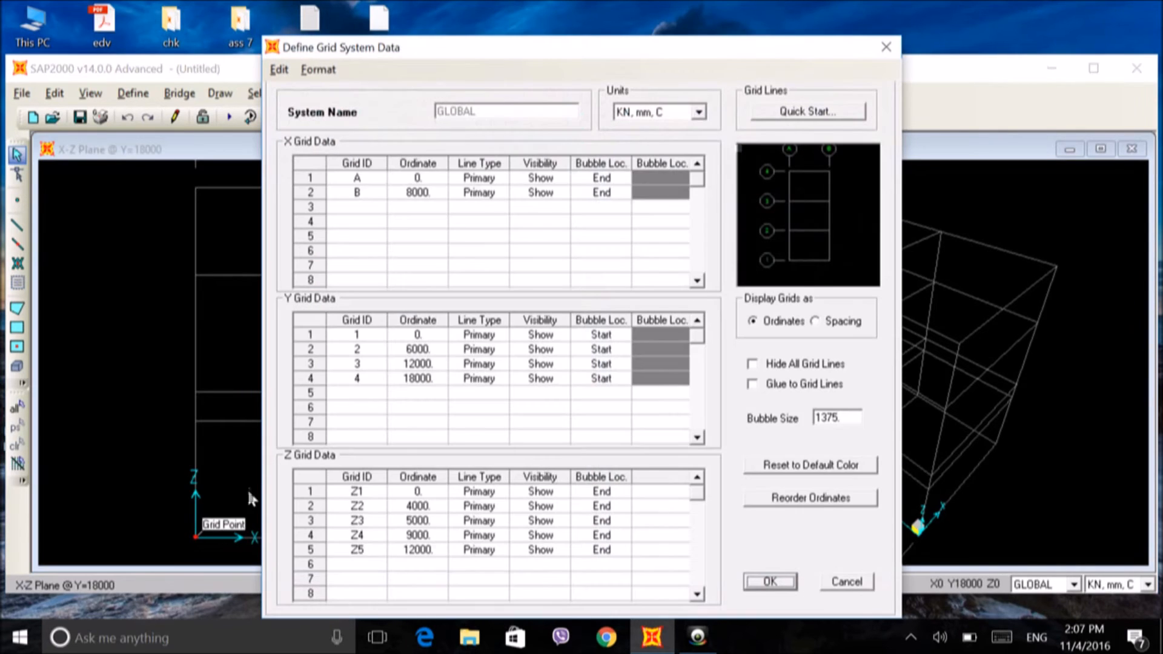
click(883, 48)
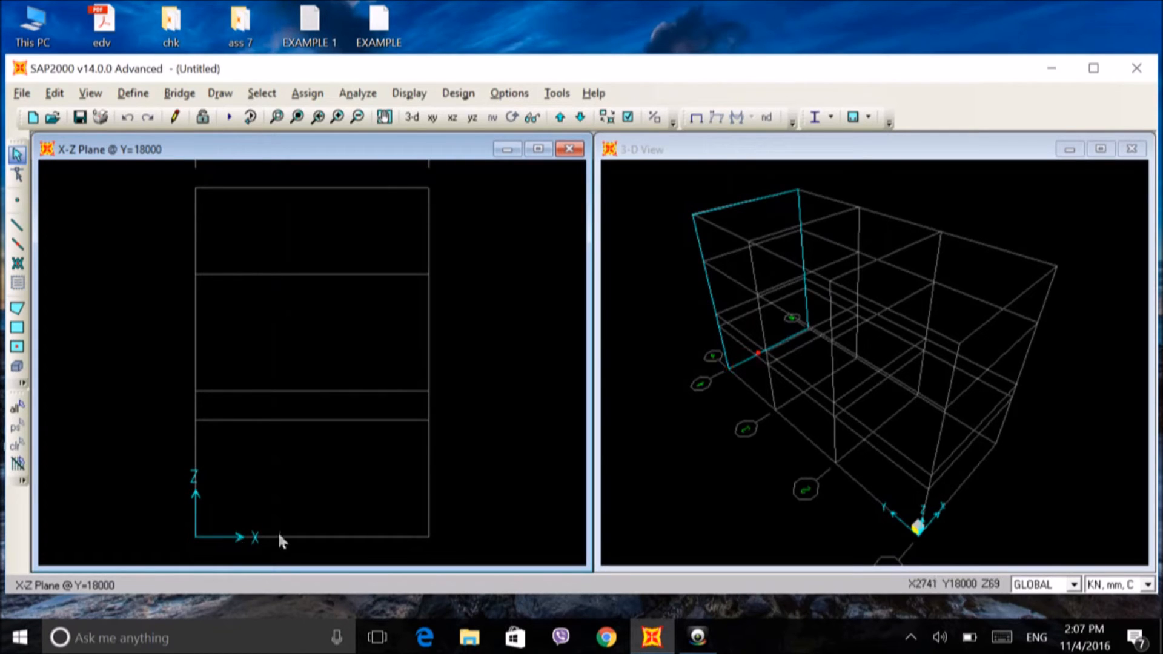
- Start a straight frame with the SQUARE section and set its moment releases to Continuous
click(17, 225)
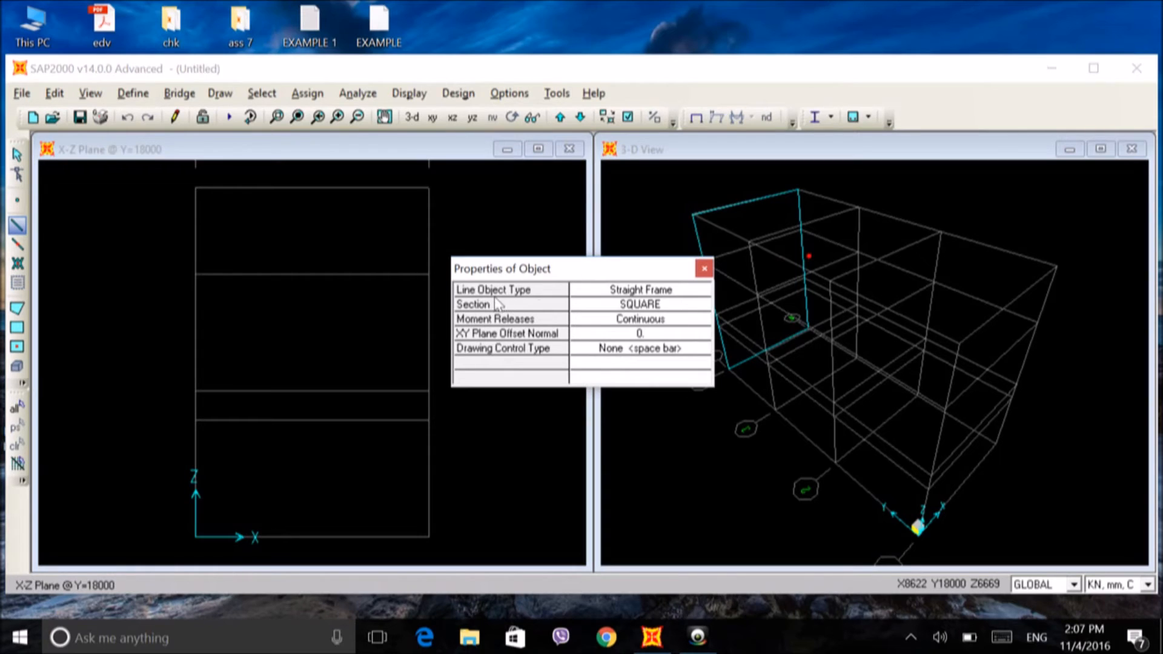
click(691, 308)
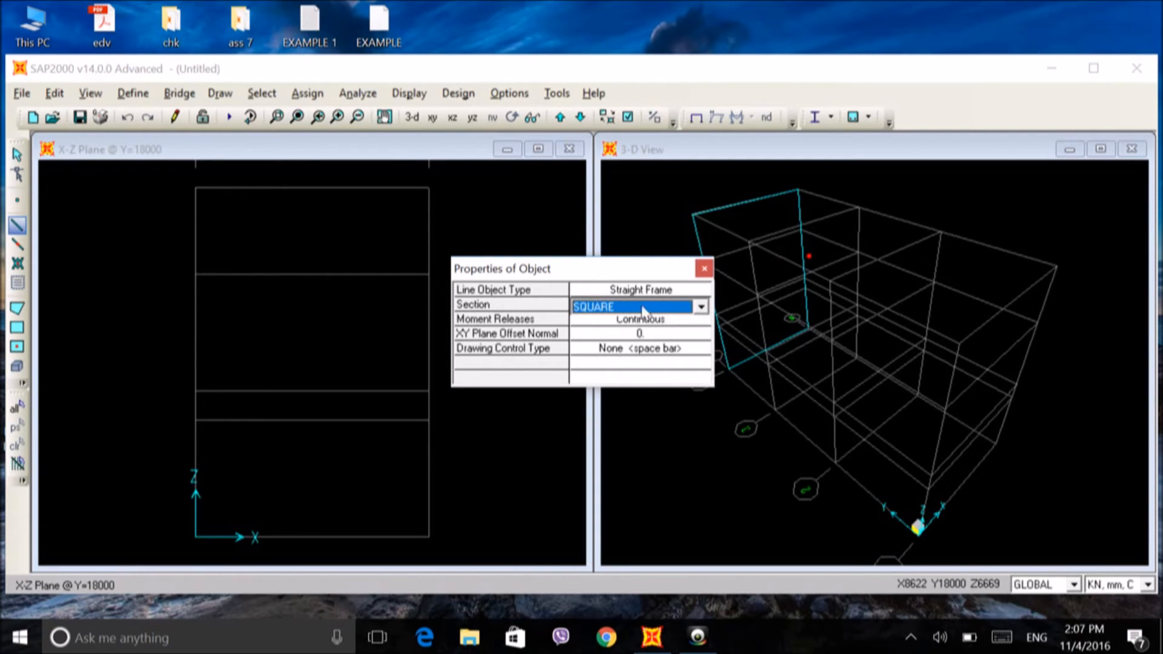
click(629, 322)
click(638, 321)
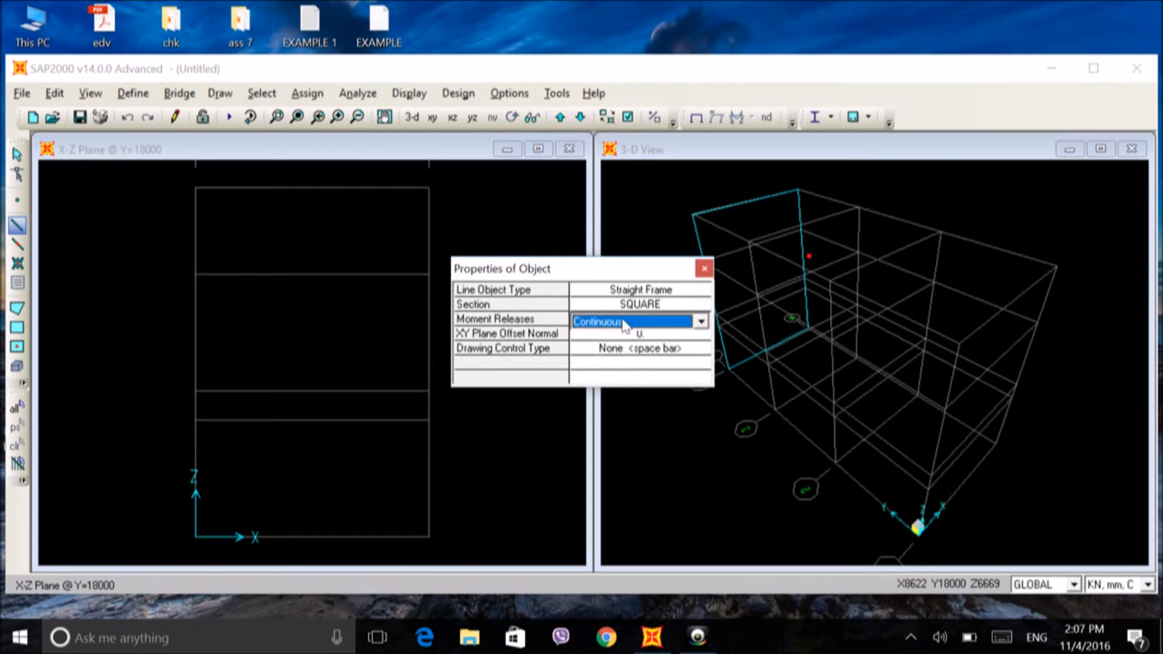
click(626, 322)
click(609, 338)
click(612, 322)
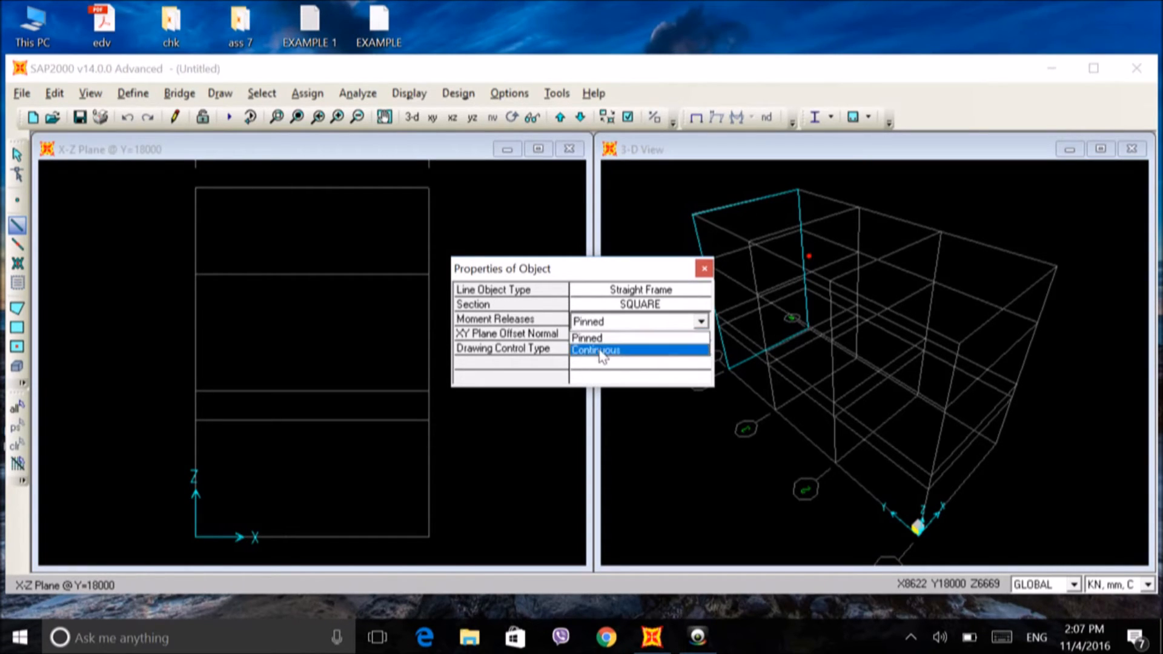
click(597, 351)
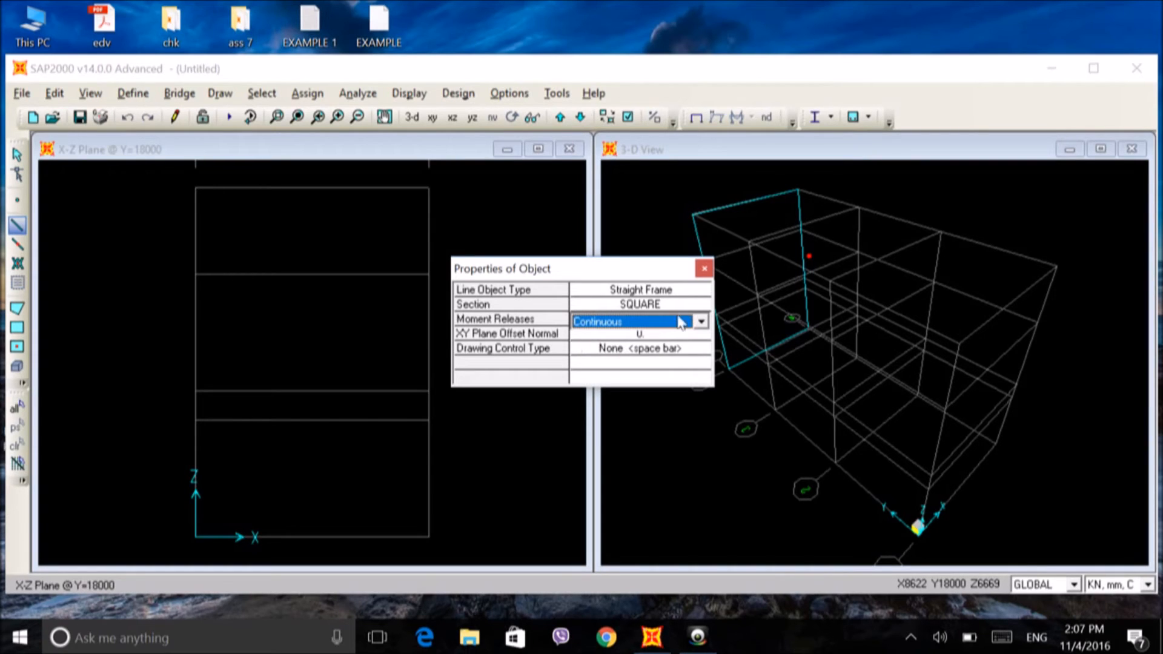
- Draw a frame member along the base from grid line A to grid line B in the X-Z plane at Y=18000
click(18, 226)
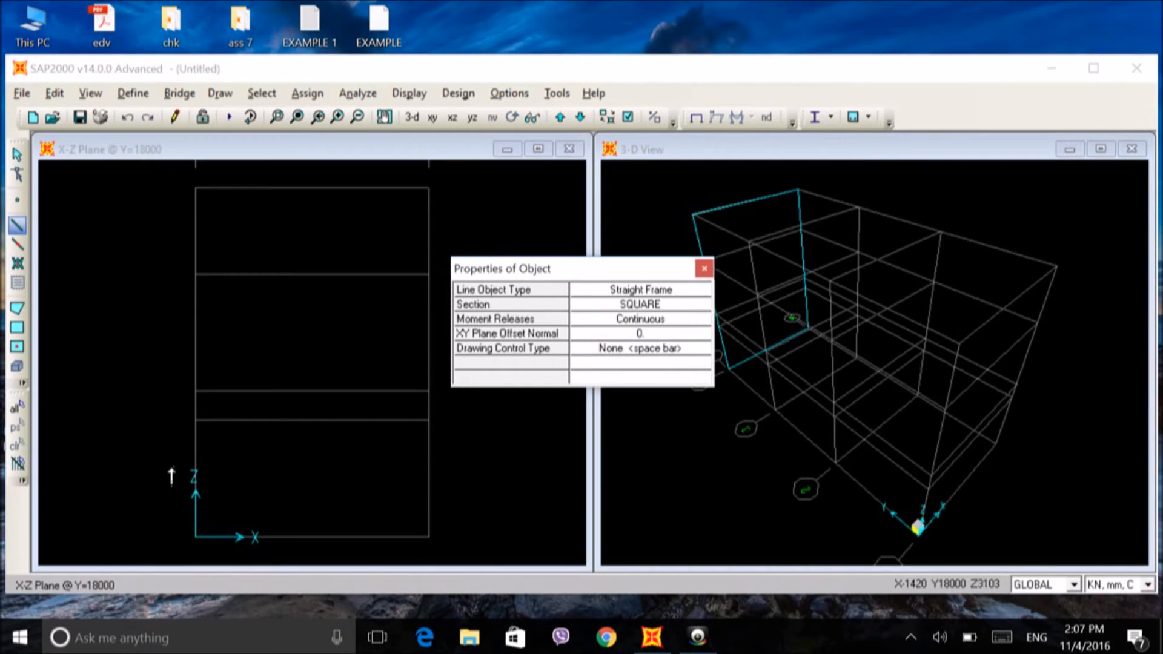
click(196, 538)
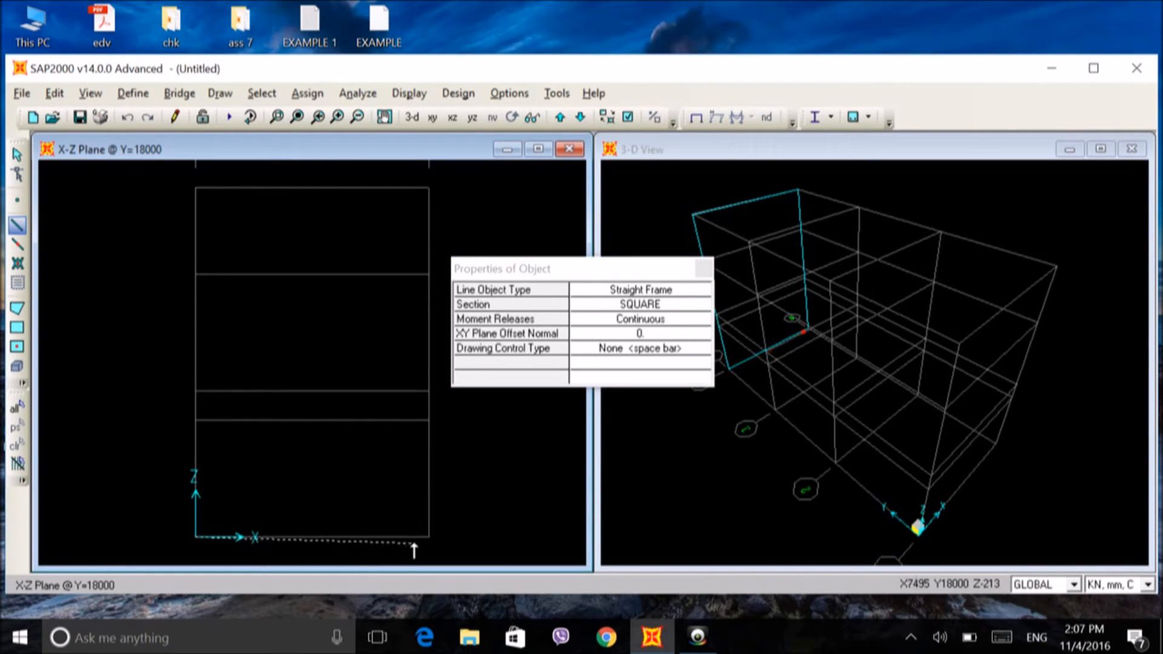
click(428, 537)
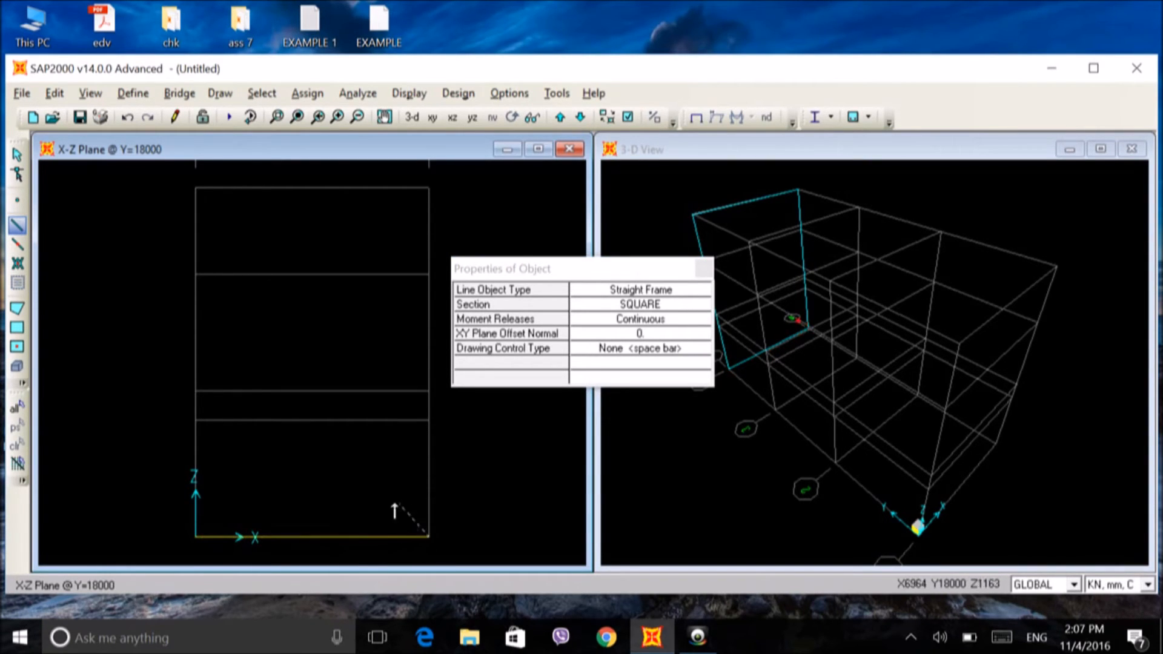
key(Escape)
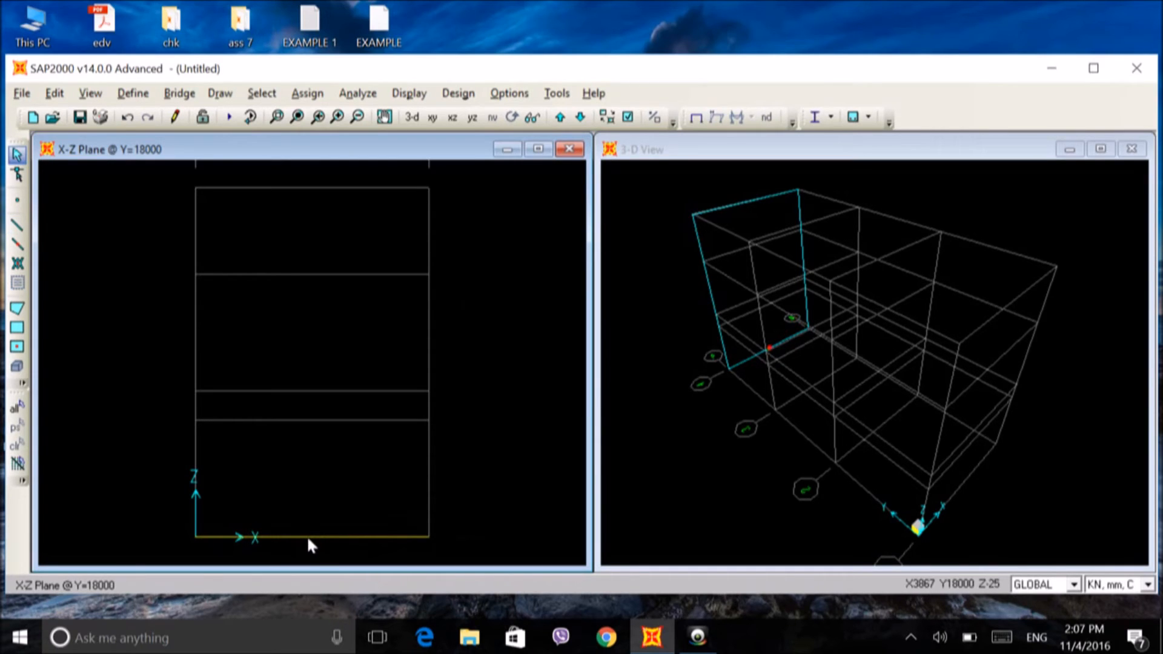
scroll(315, 511, down, 1)
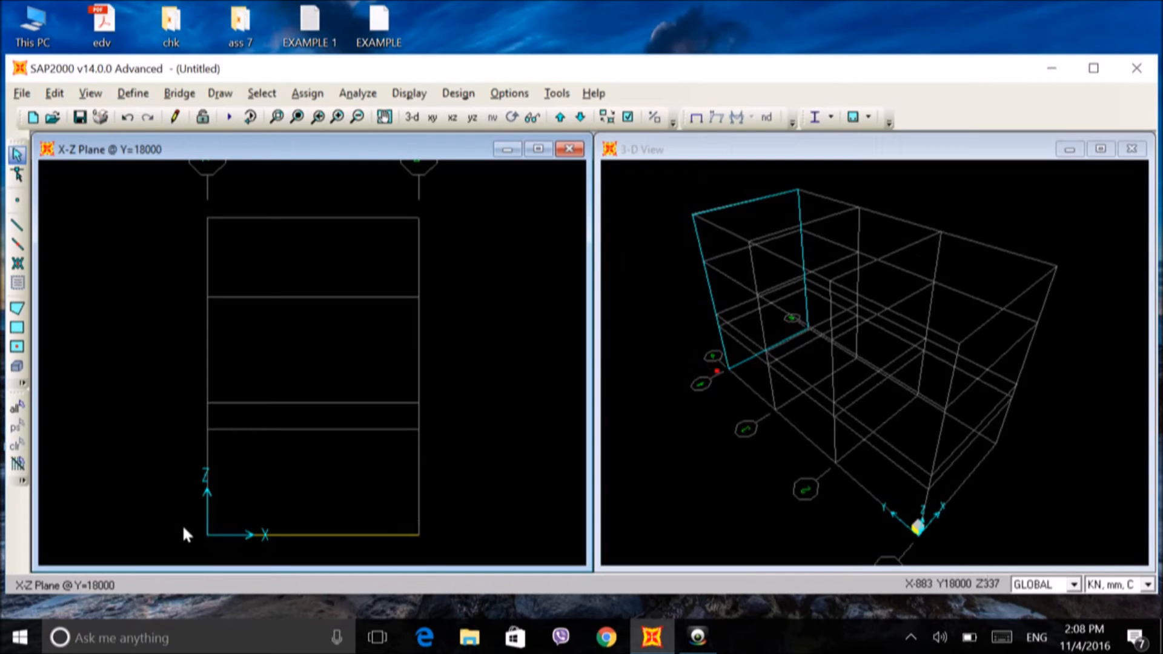
- Select both end joints of the base member and open their joint restraint settings
click(207, 535)
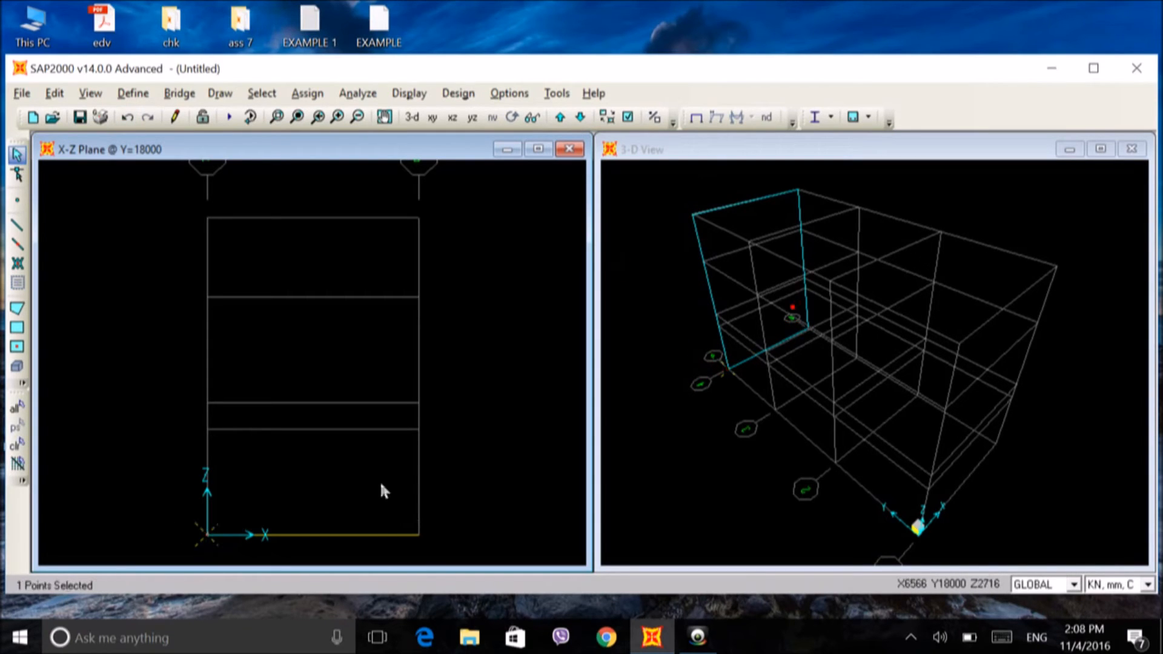
click(419, 535)
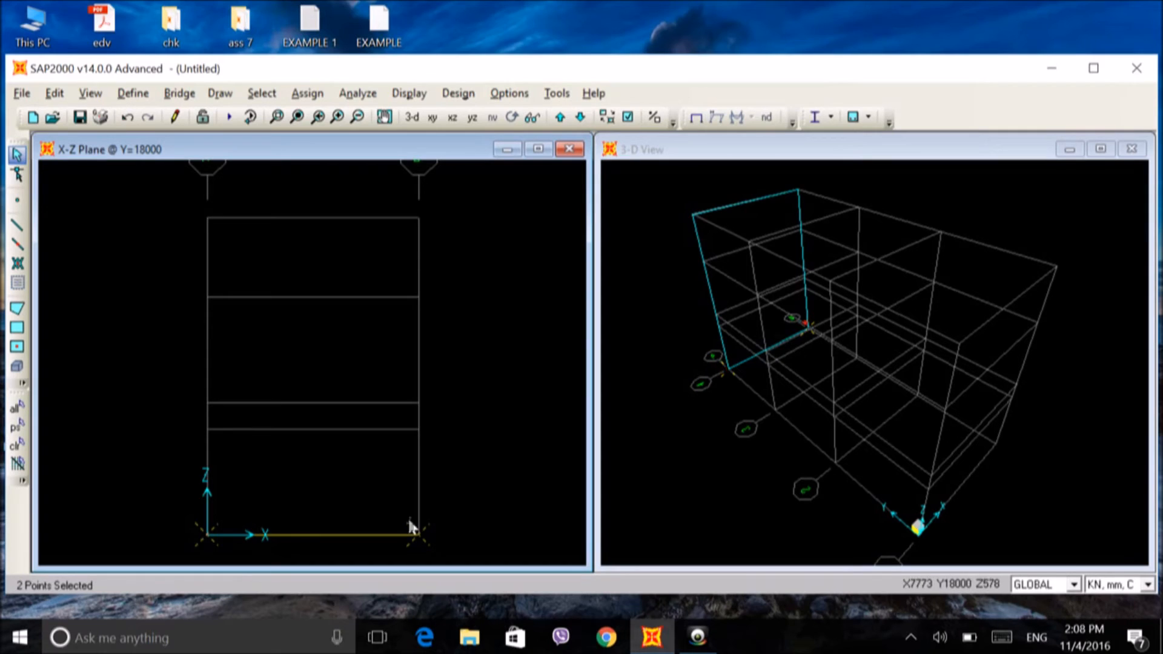
click(308, 94)
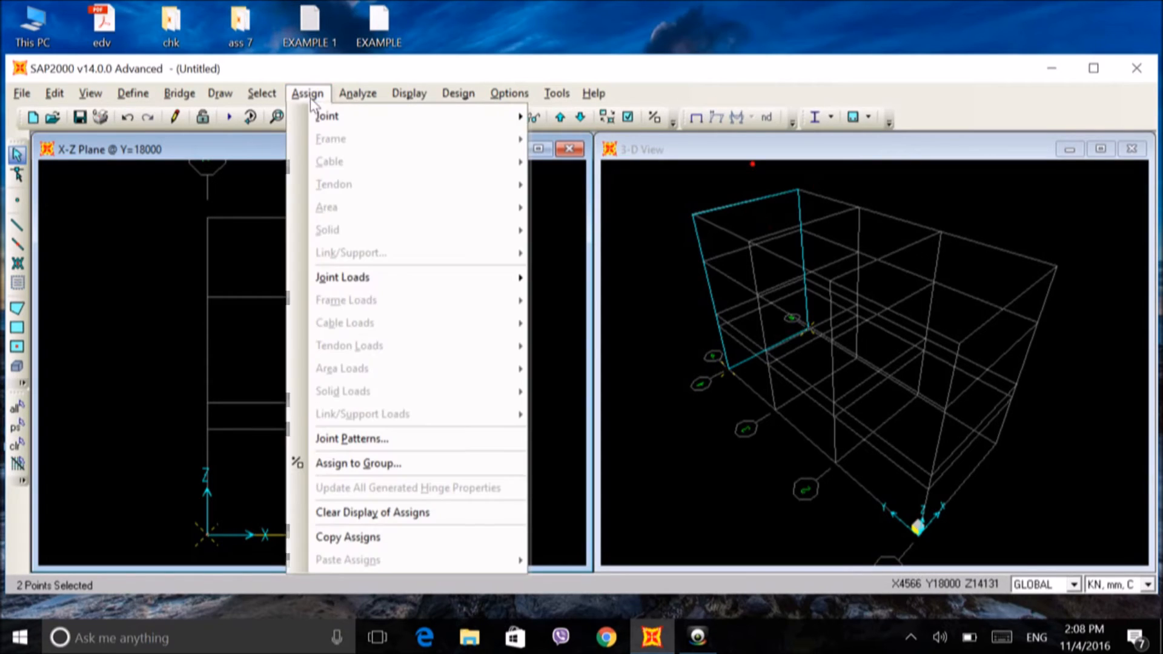
mouse_move(410, 278)
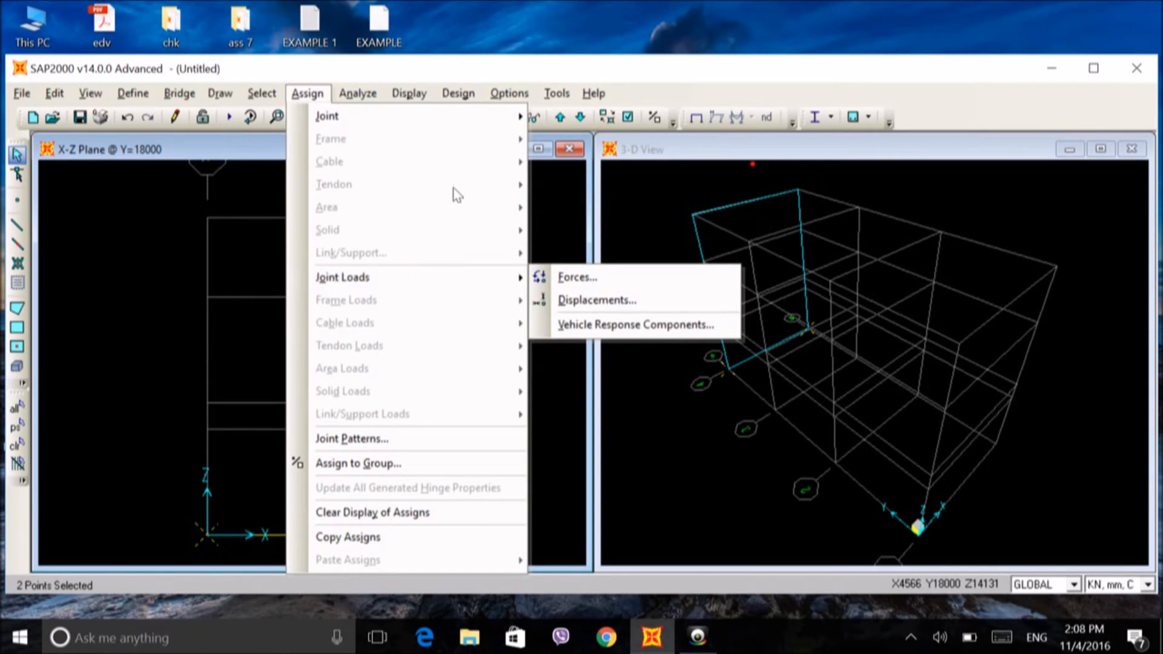
mouse_move(419, 113)
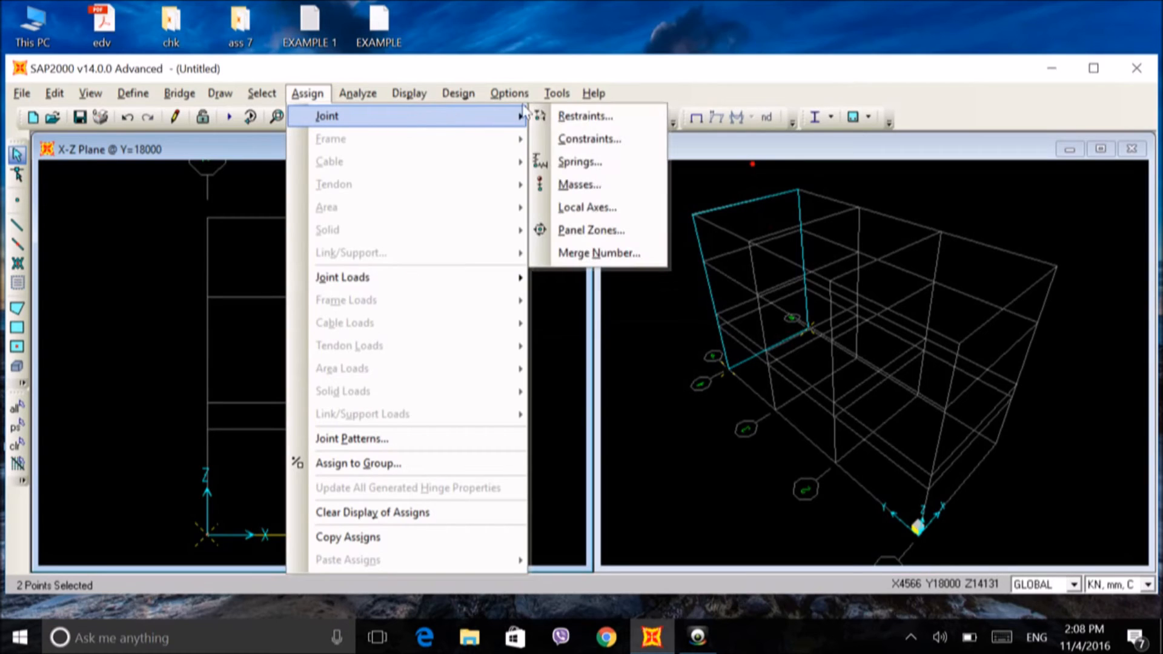
click(581, 116)
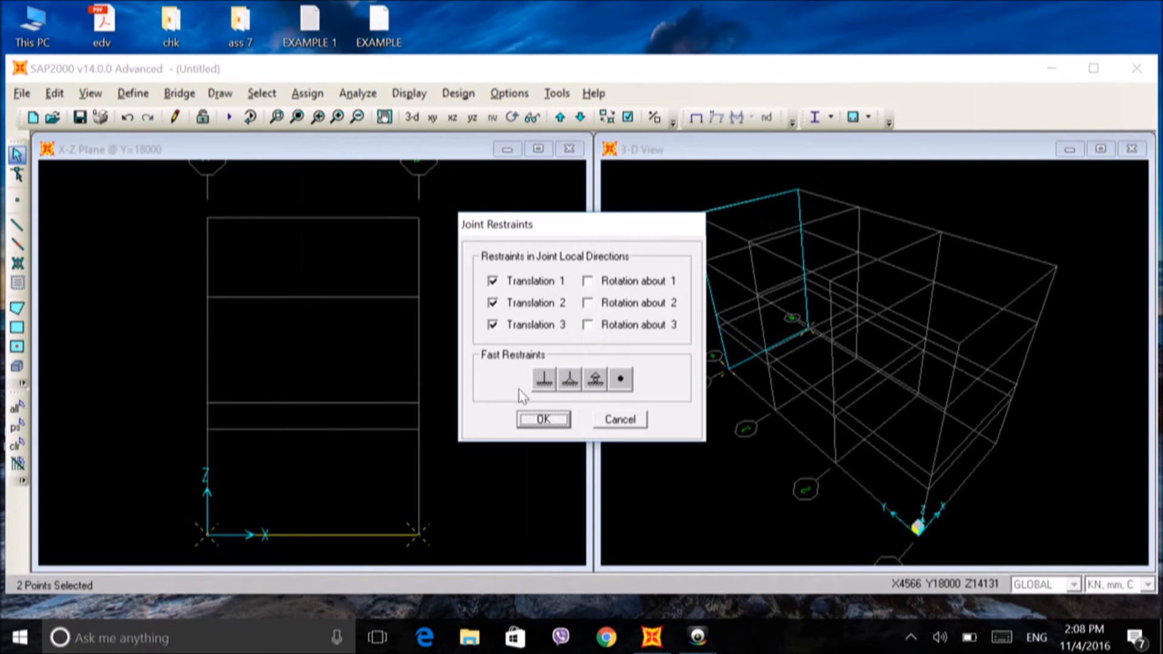
- Compare which translations and rotations the fixed, pinned, roller and free fast restraints activate
click(544, 380)
click(569, 380)
click(596, 379)
click(569, 380)
click(544, 380)
click(570, 380)
click(596, 380)
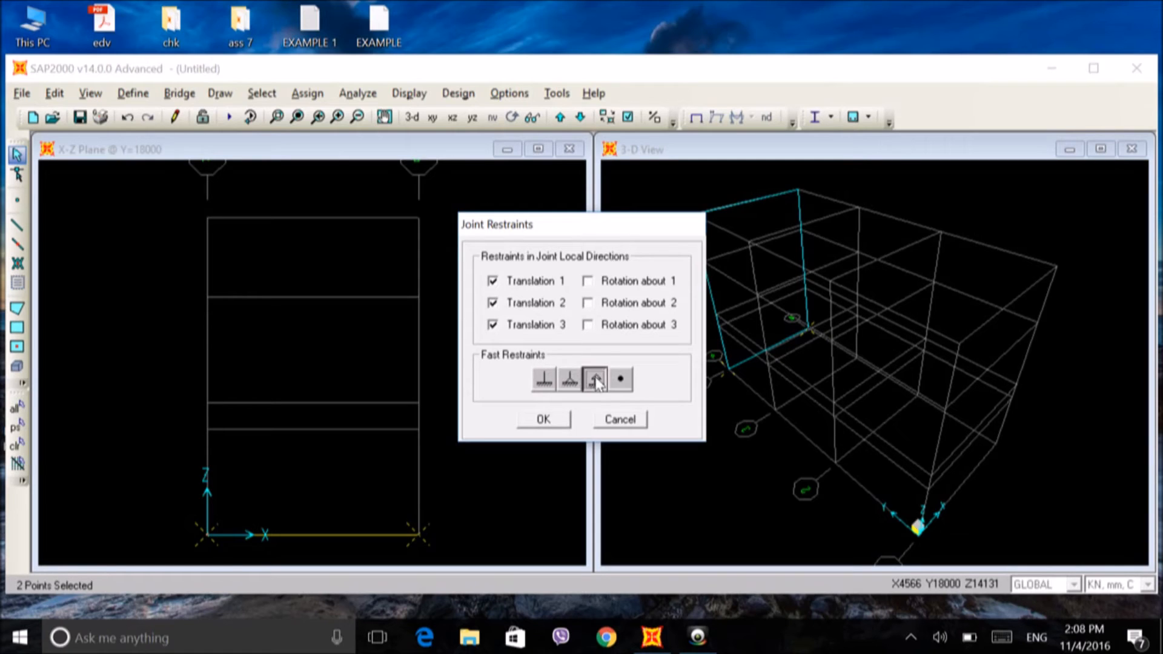
click(621, 380)
click(596, 380)
click(570, 380)
click(544, 380)
click(570, 380)
click(596, 380)
click(620, 380)
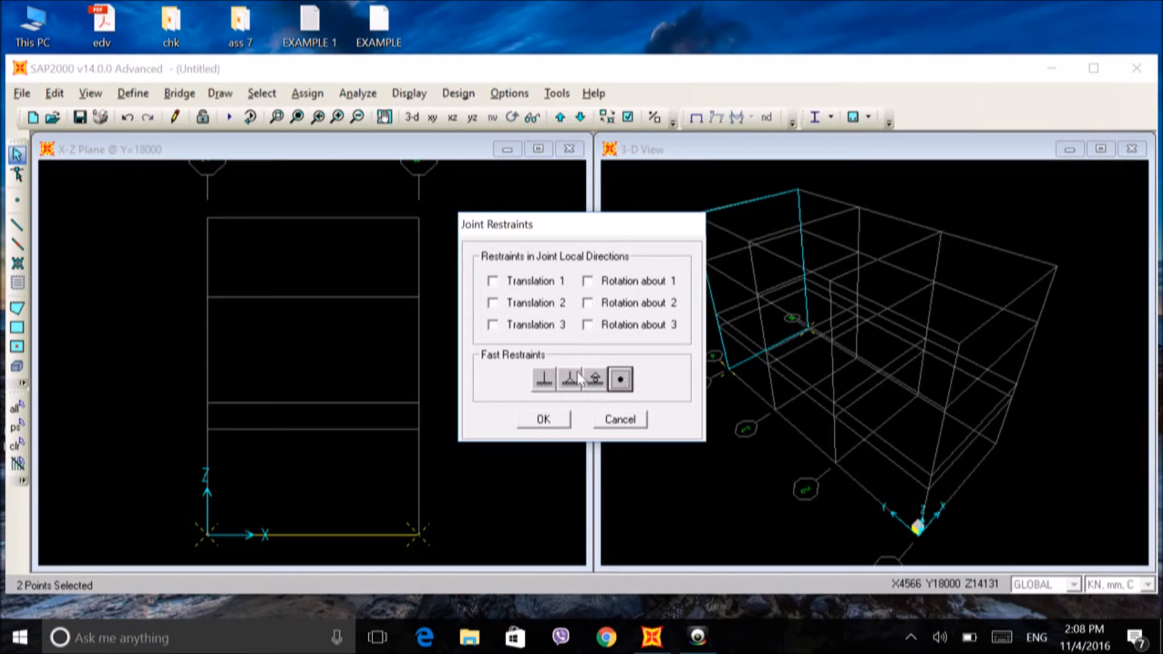
click(596, 380)
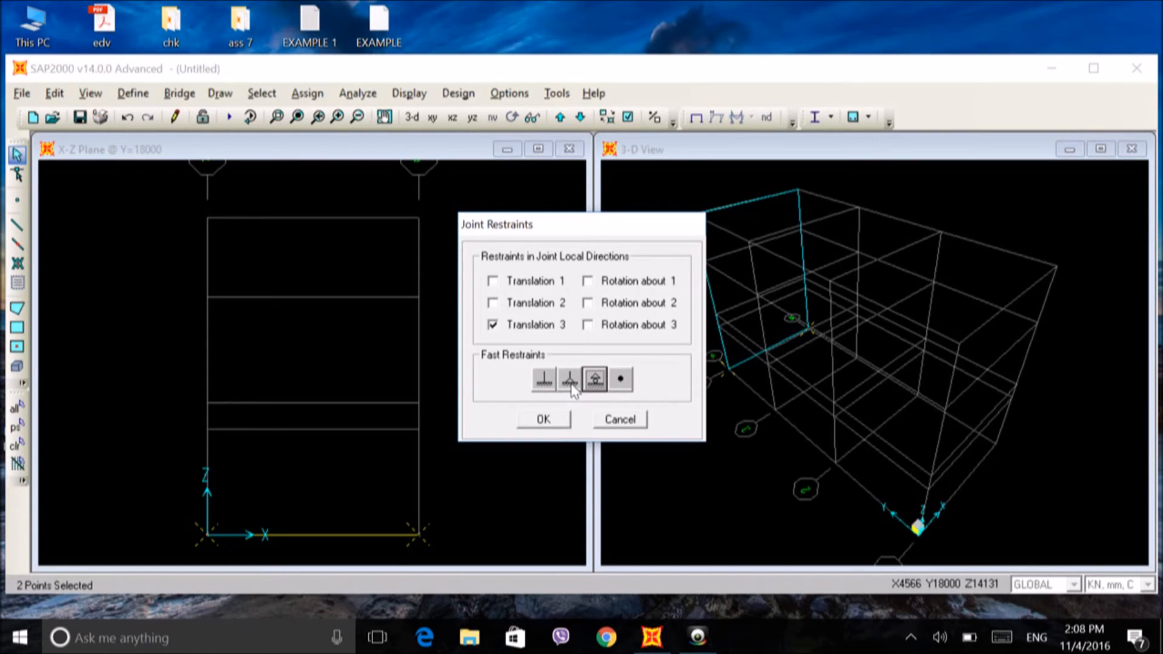
click(569, 380)
- Assign fixed supports to both end joints, restraining all three translations and all three rotations
click(544, 380)
click(570, 380)
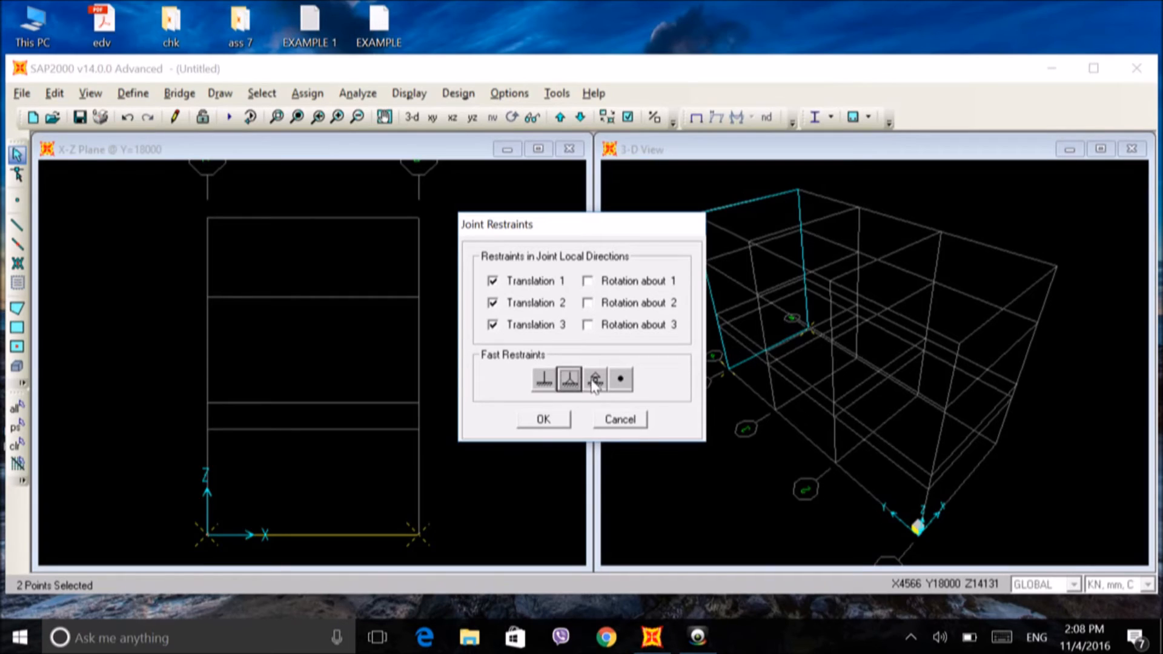
click(544, 381)
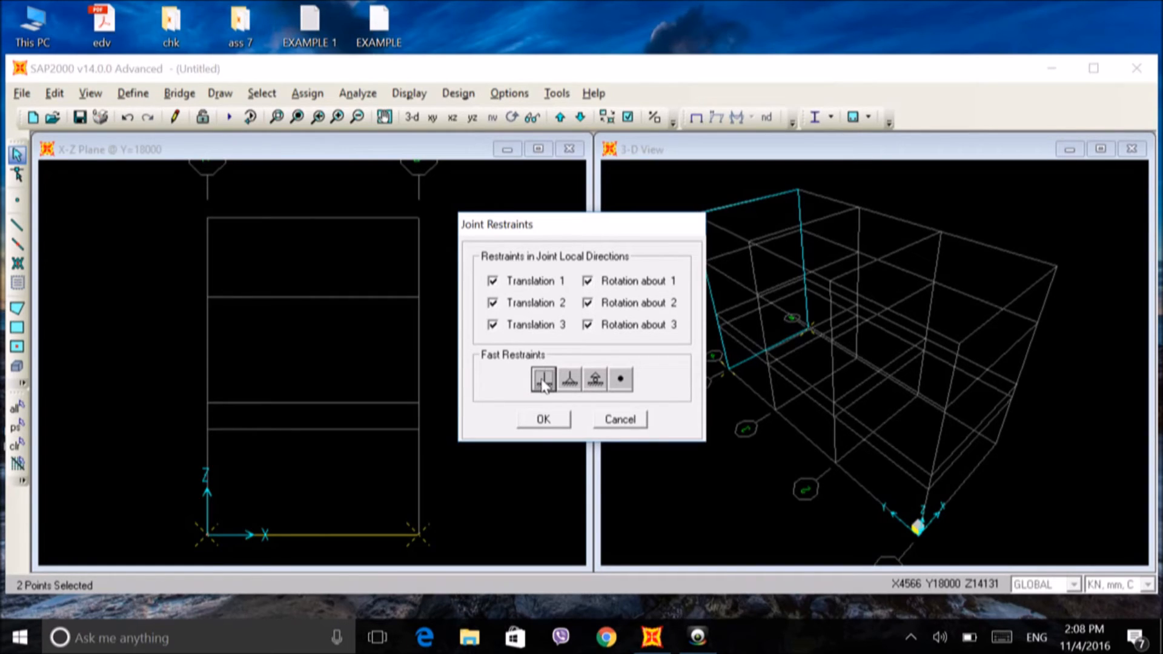
click(541, 420)
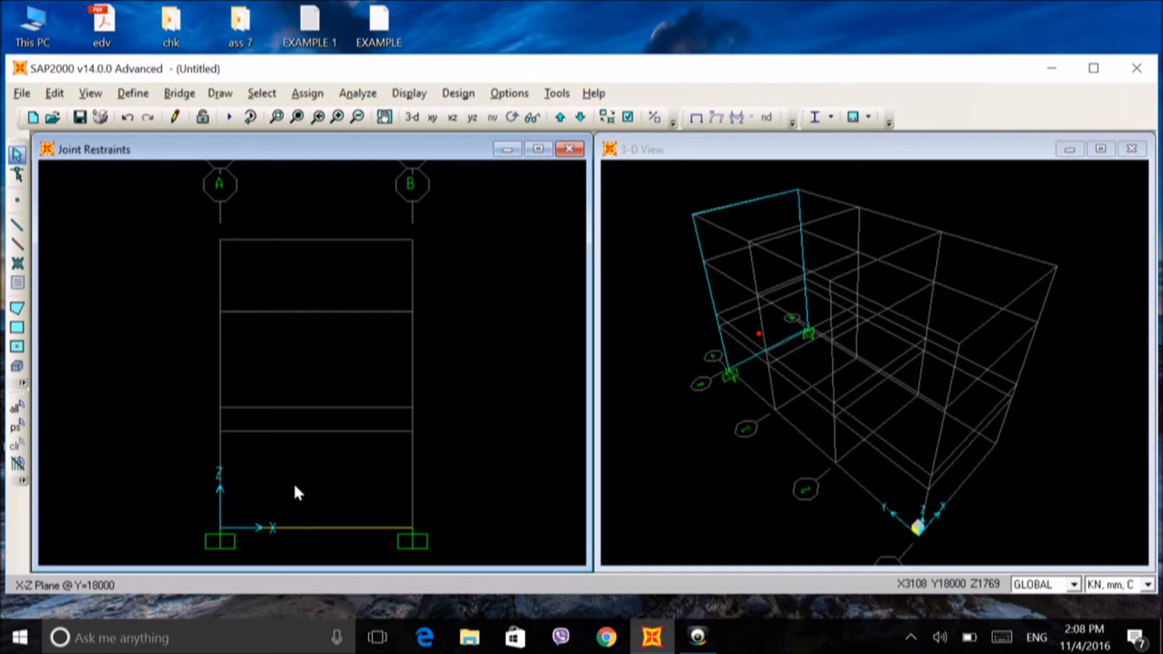
- Define a new load pattern named EXAMPLE with type LIVE and a self weight multiplier of 0
click(133, 95)
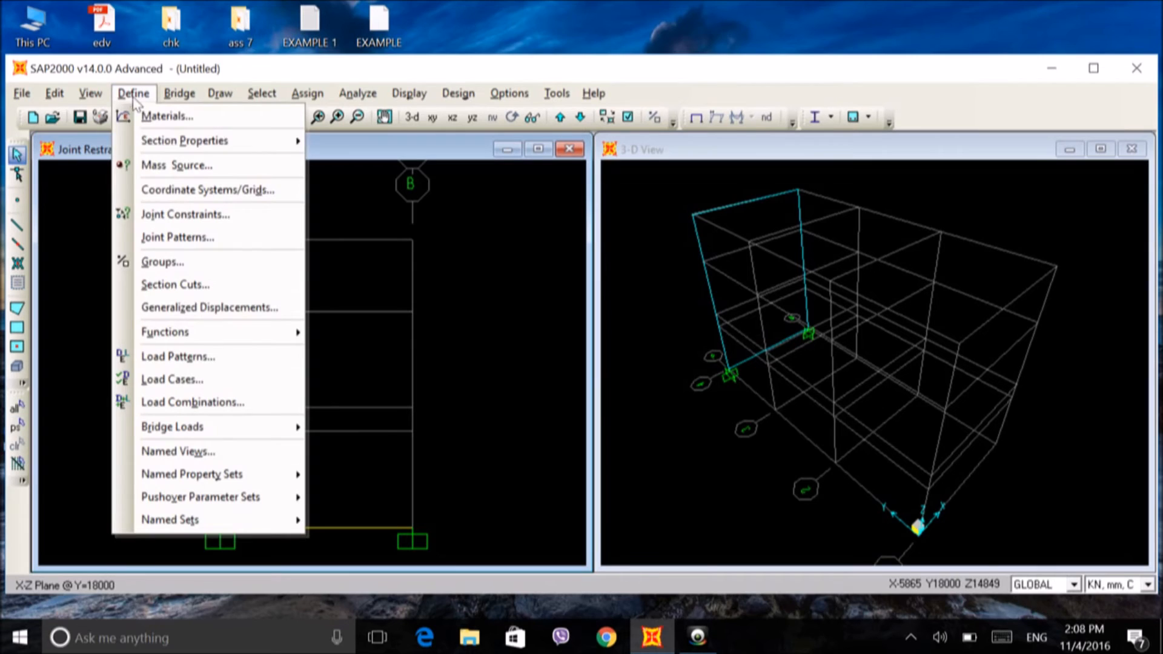
click(166, 358)
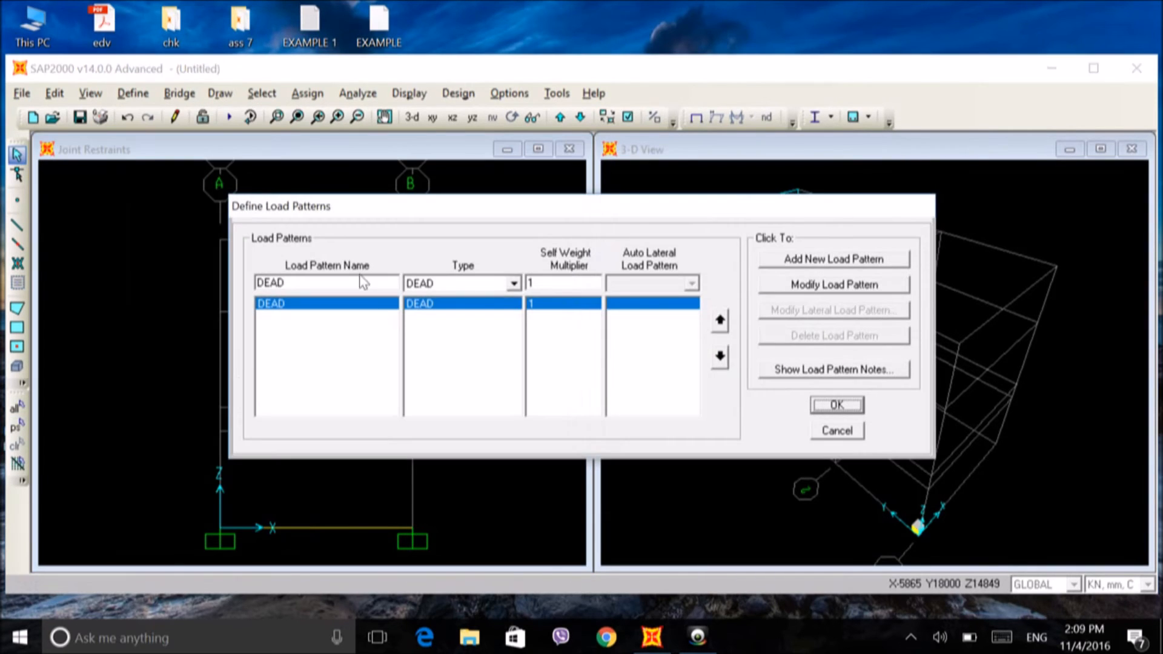
double_click(308, 283)
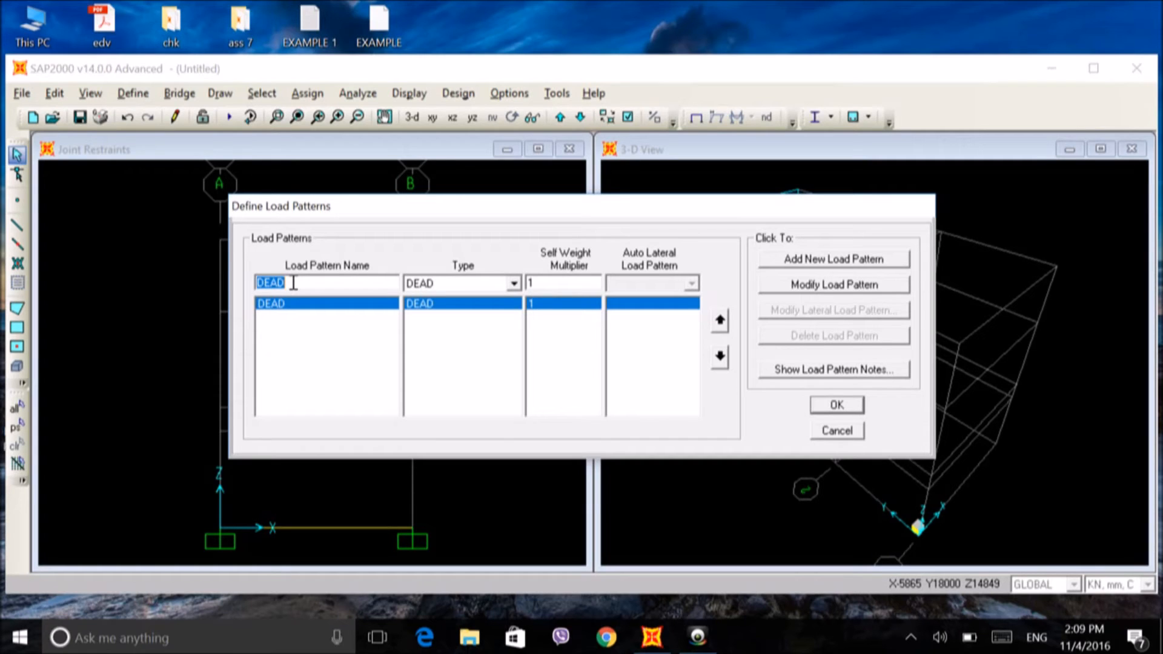
text(EXAMPLE)
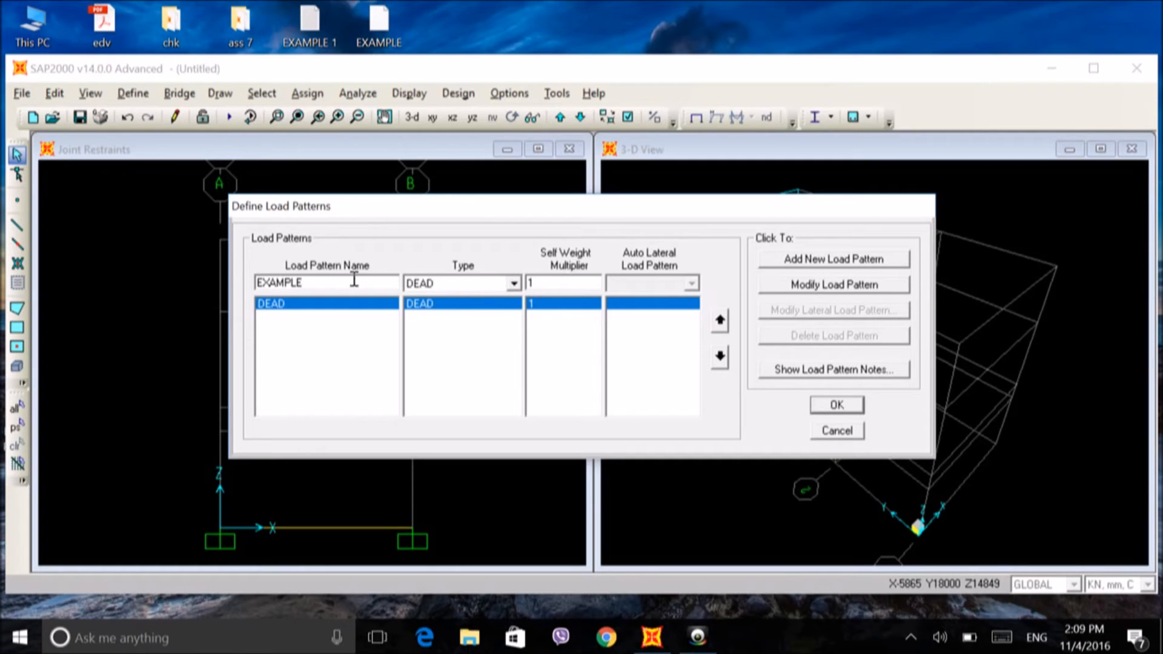
click(514, 284)
click(437, 312)
double_click(541, 285)
text(0)
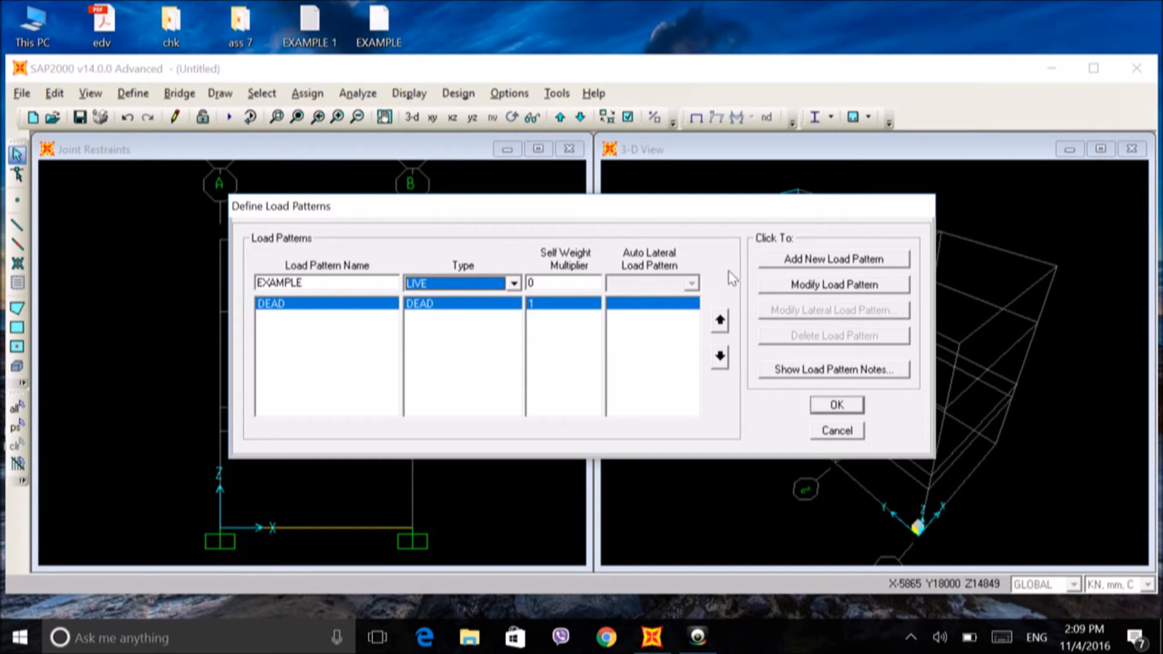
click(768, 261)
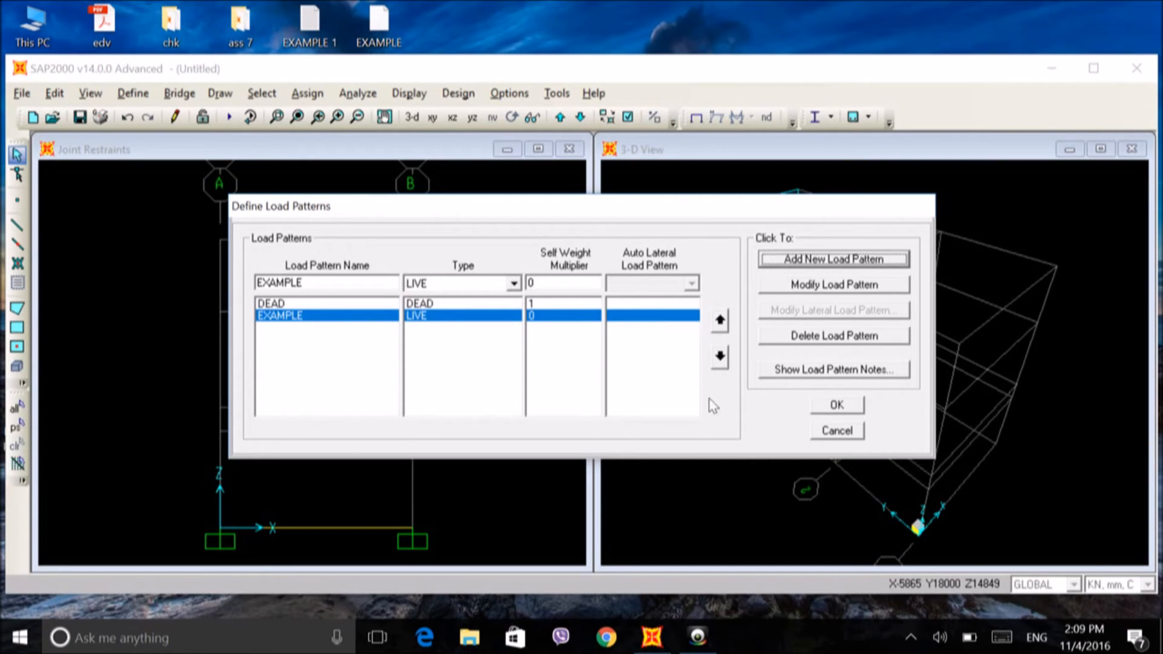
click(836, 406)
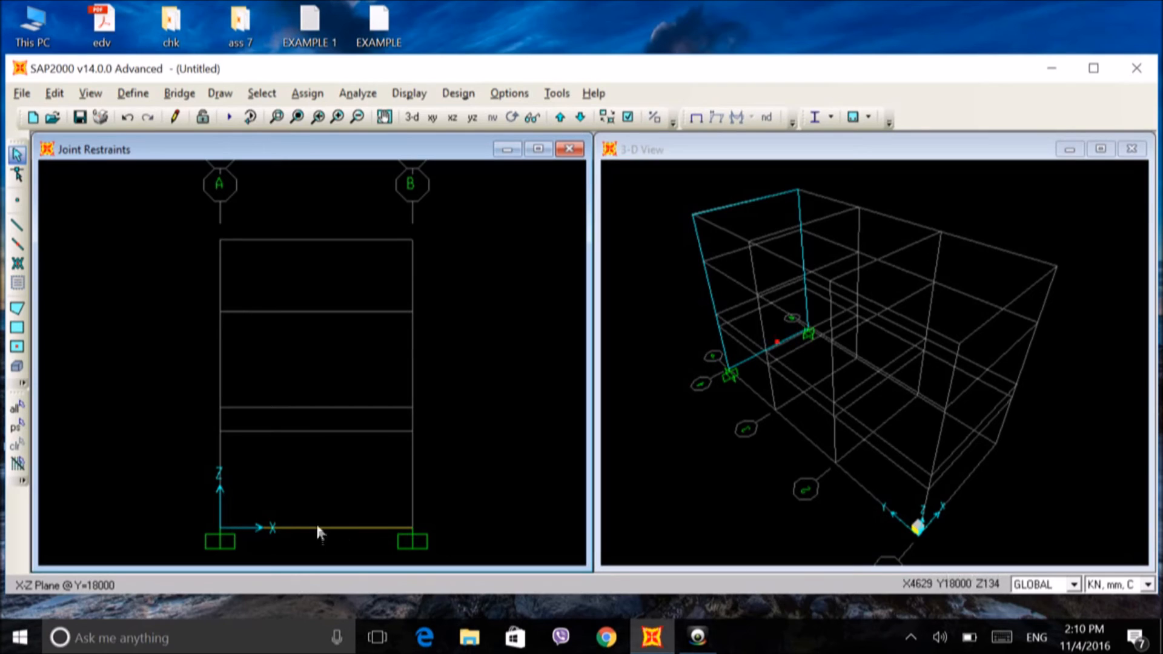
click(220, 528)
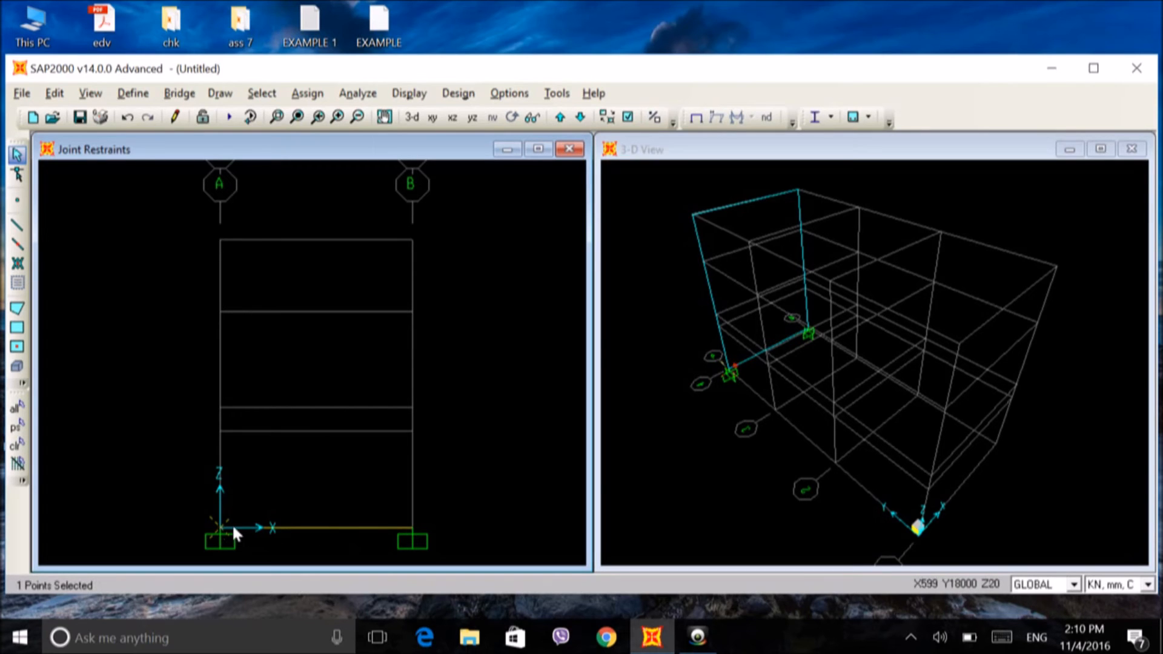
double_click(220, 525)
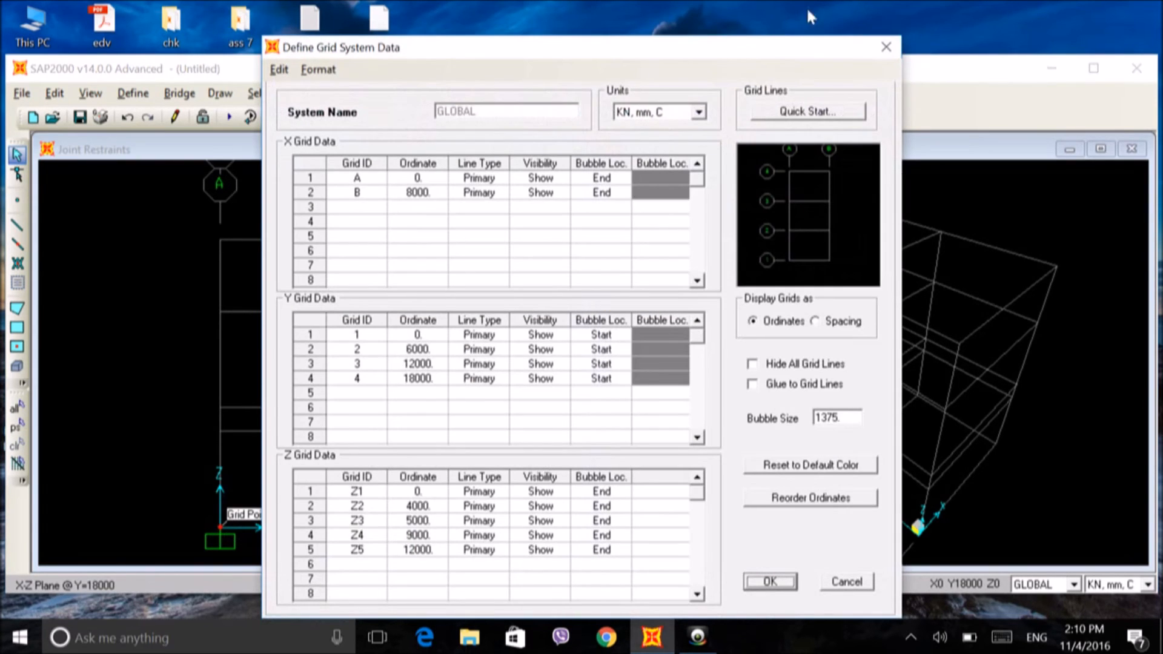
click(885, 47)
click(220, 525)
click(412, 525)
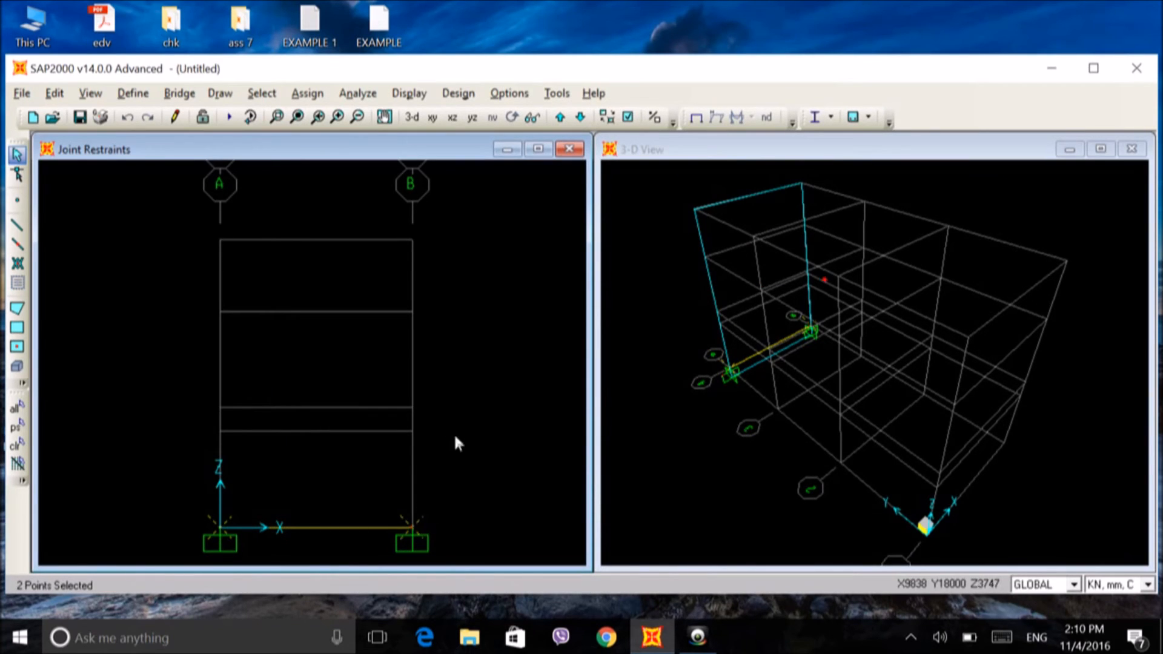
key(Escape)
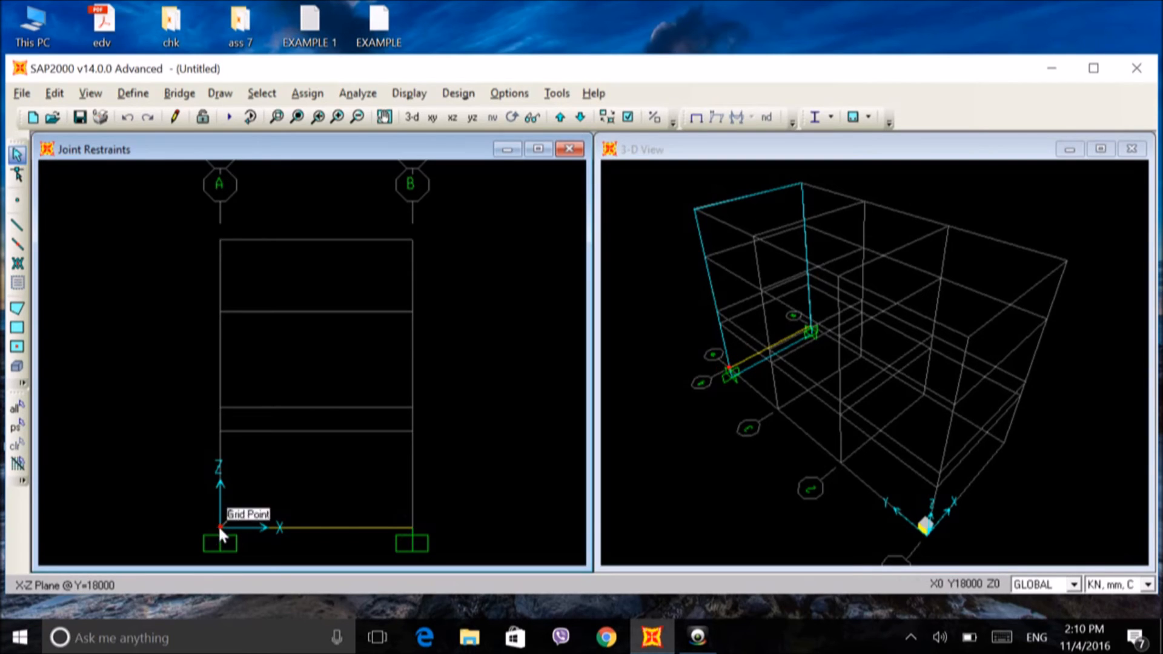
- Select the base member and open its distributed frame load settings with the EXAMPLE load pattern chosen
click(309, 528)
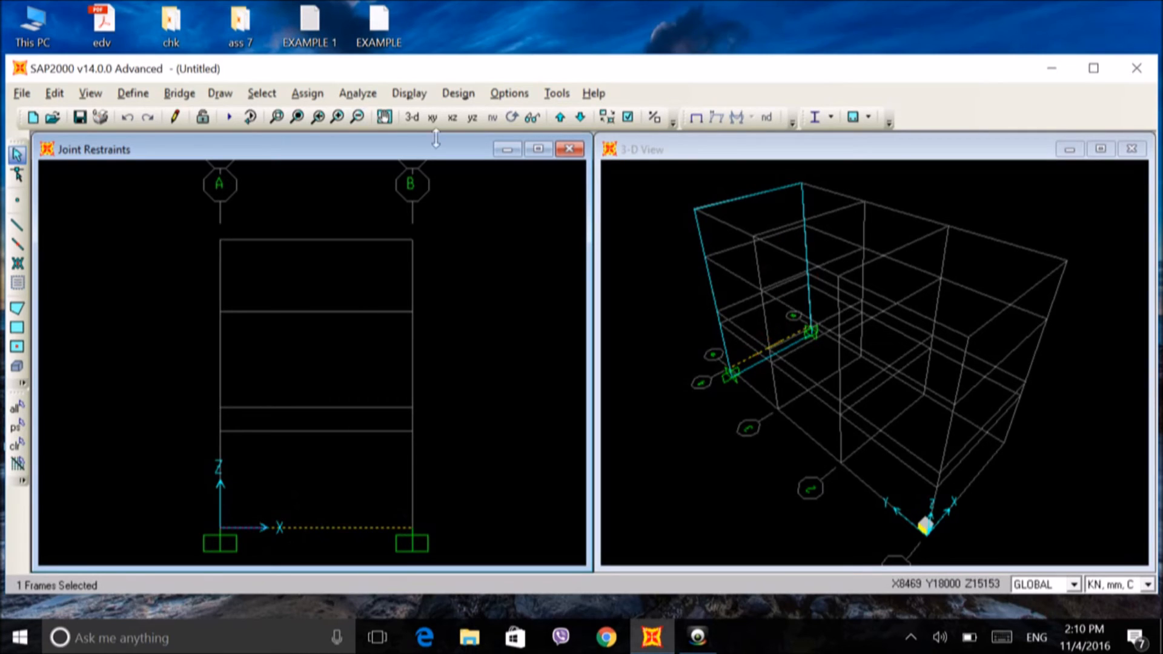
click(314, 97)
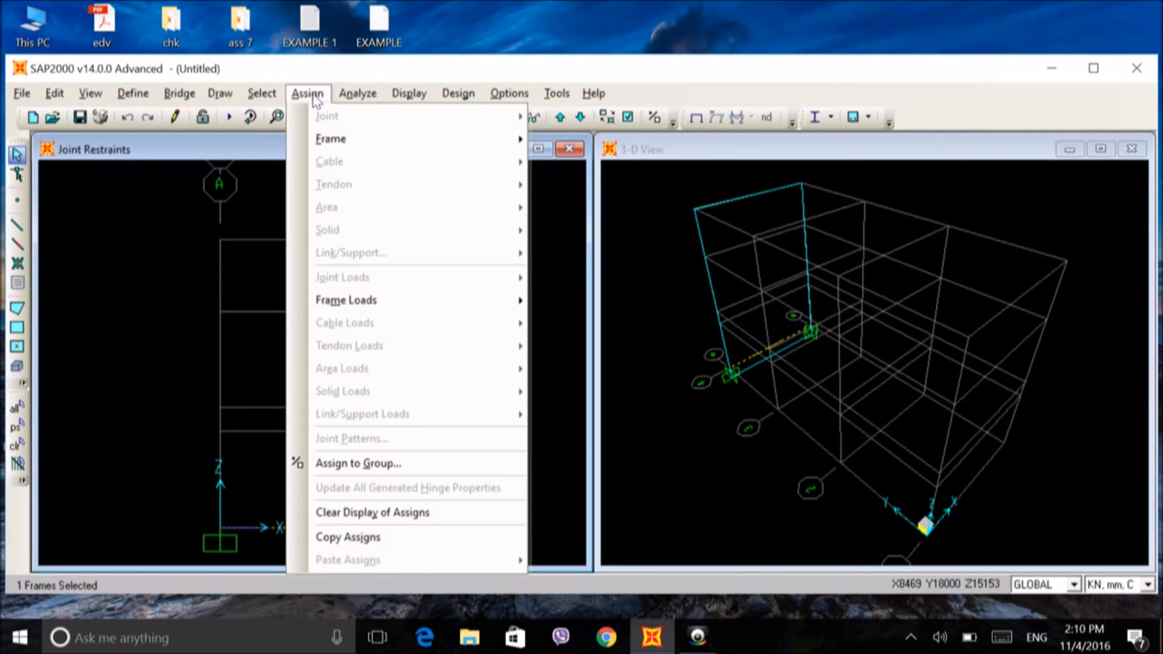
mouse_move(346, 309)
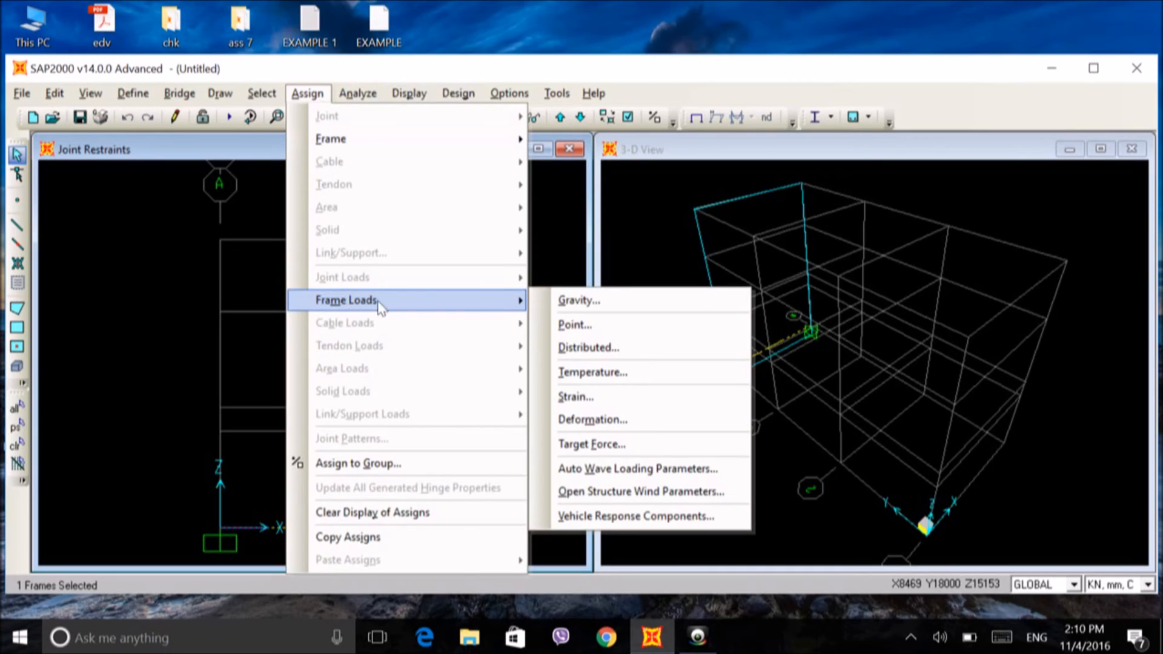
click(575, 346)
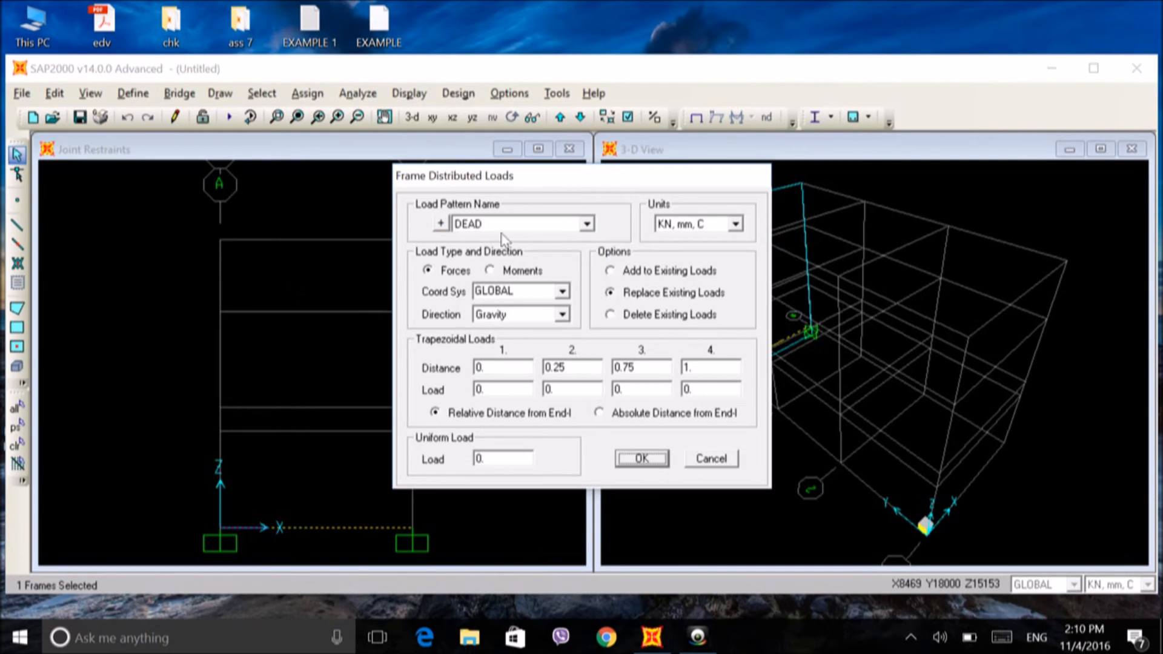
click(587, 224)
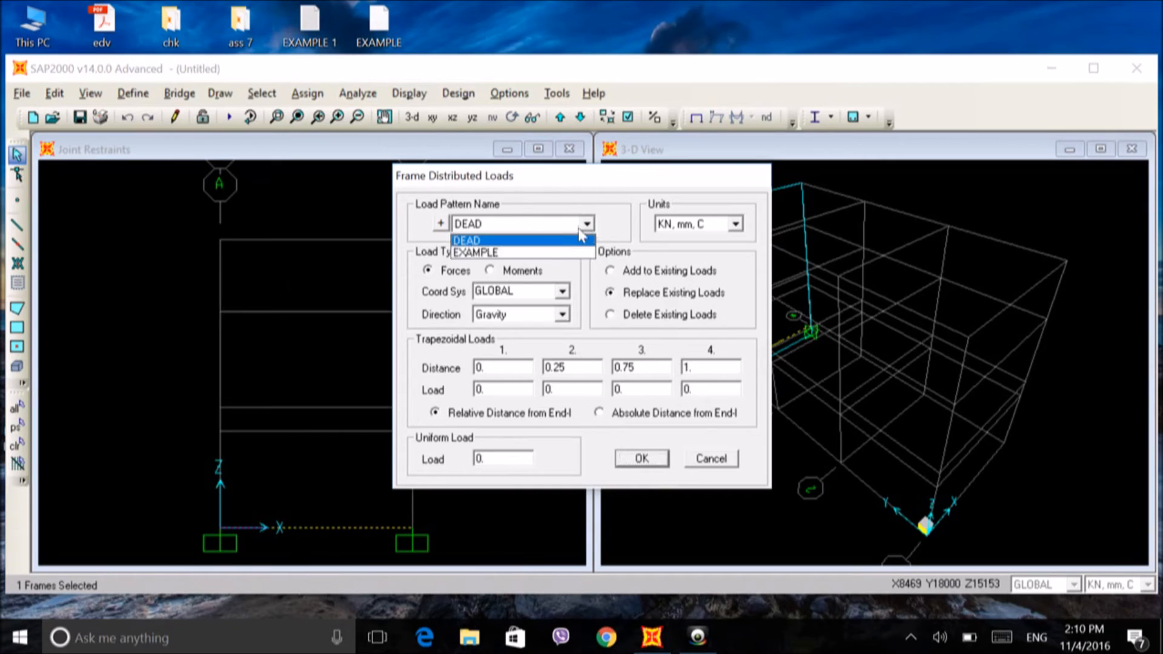
click(539, 252)
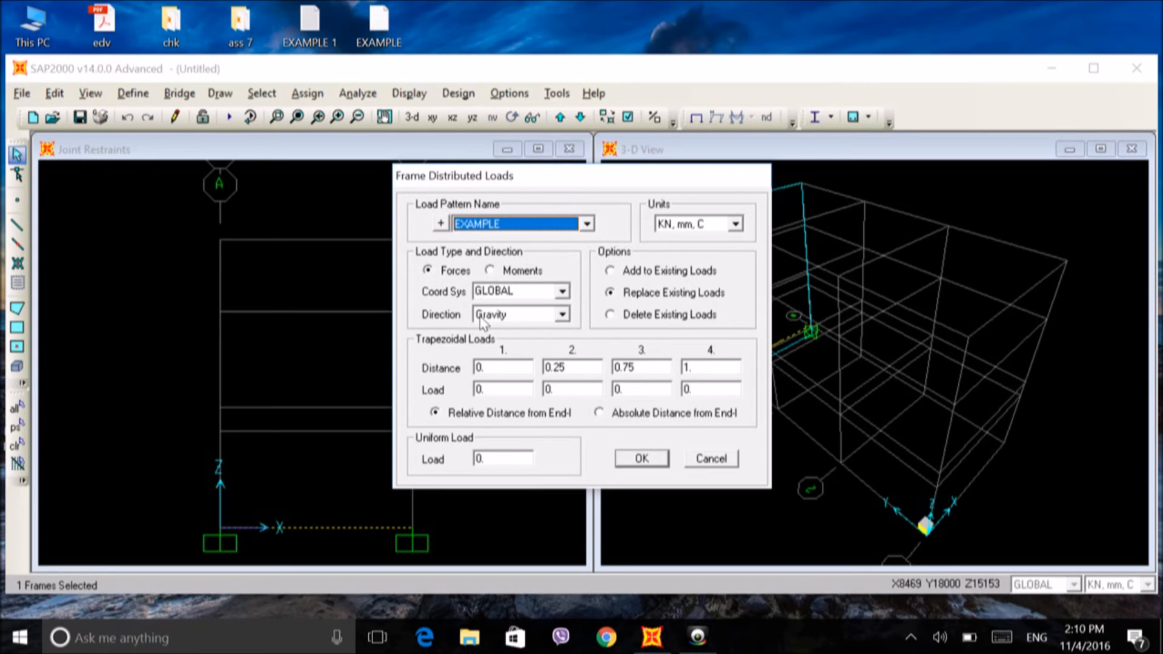
- Assign the base member a uniform gravity load of 20 in KN, m, C units
double_click(494, 459)
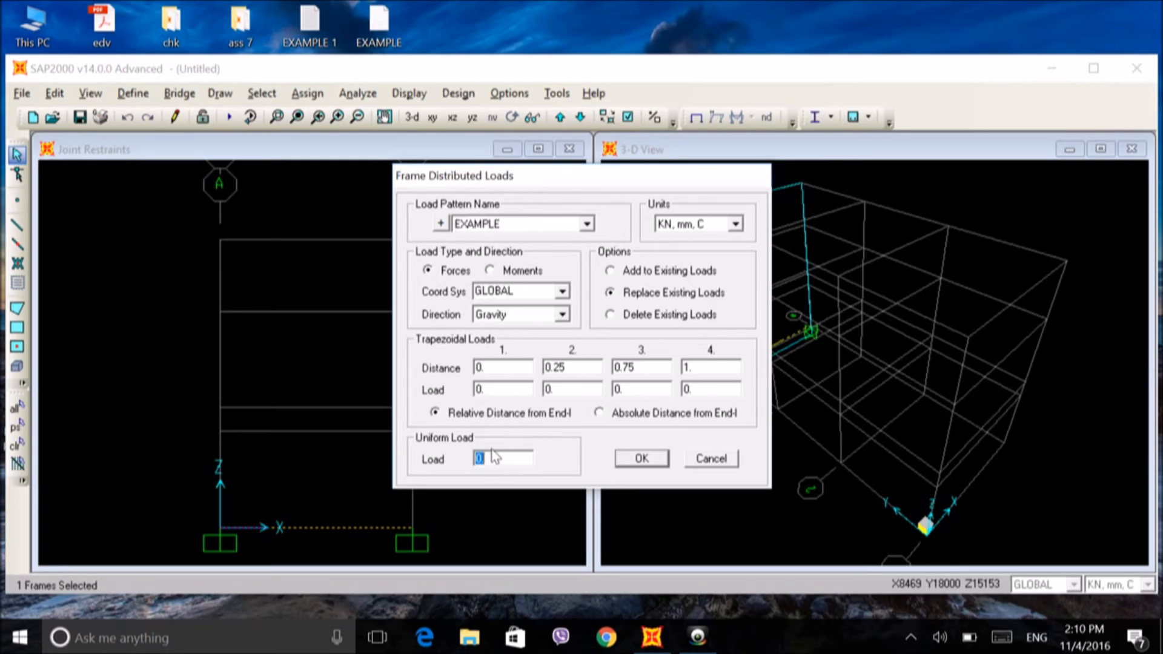
text(2)
click(732, 228)
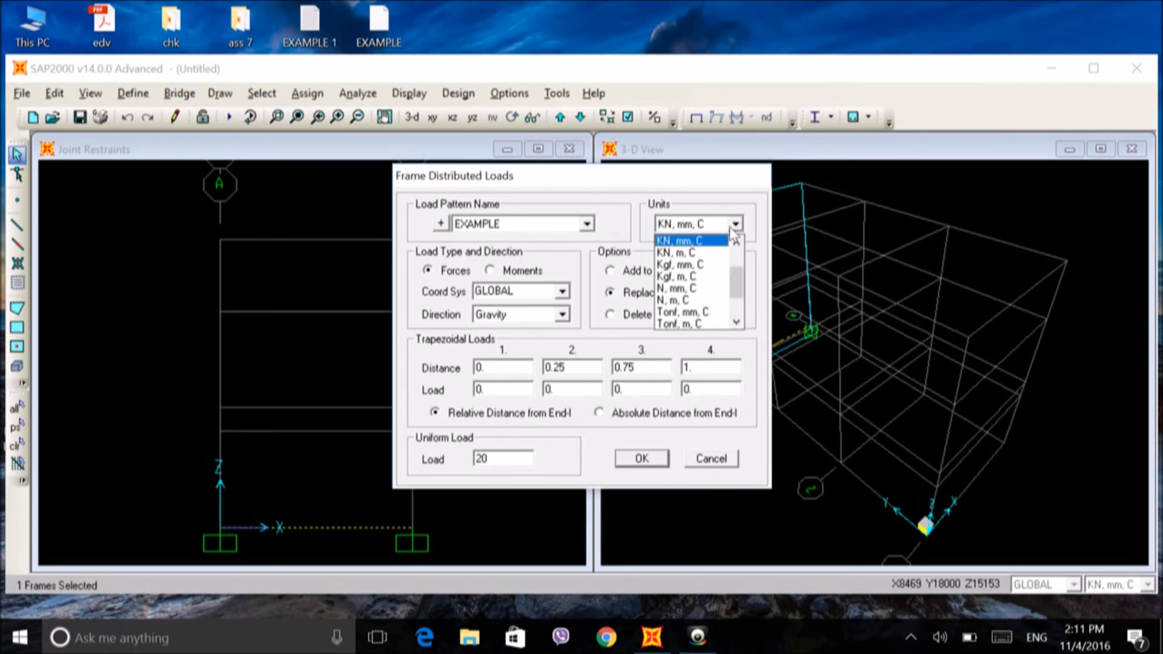
click(679, 255)
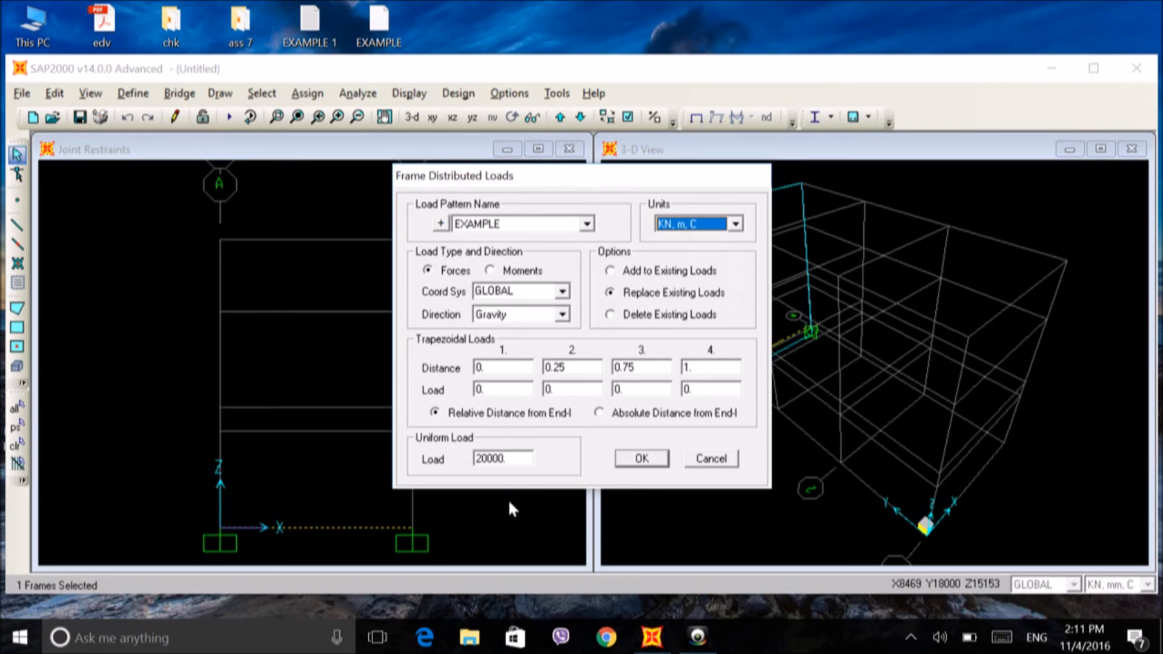
click(503, 459)
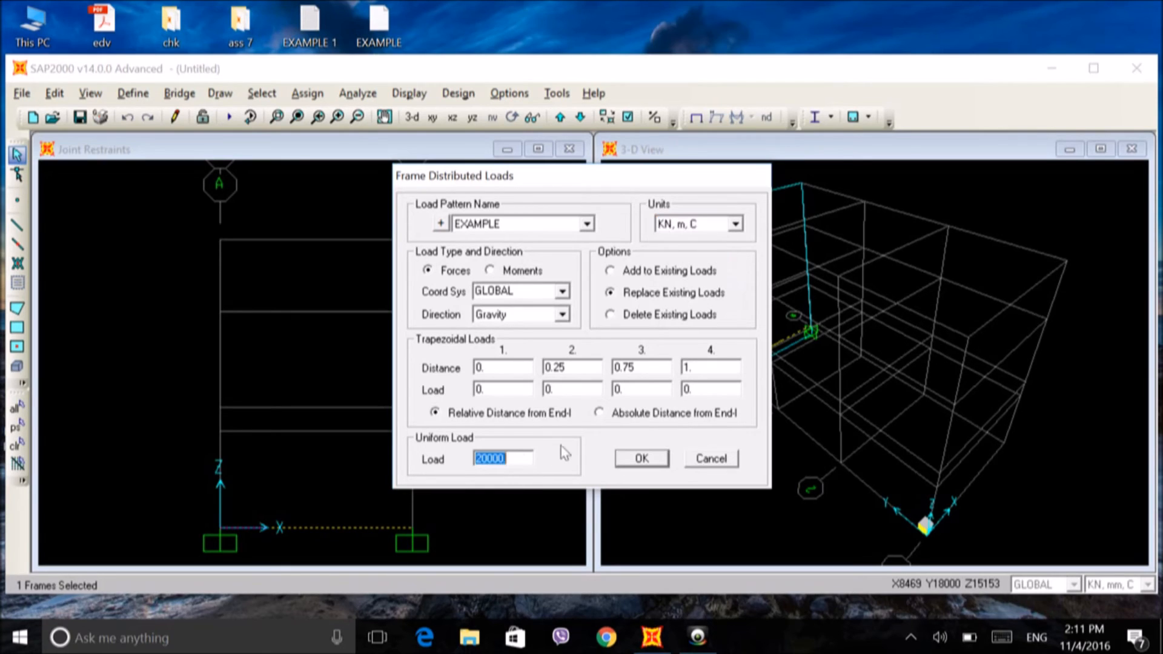
click(514, 461)
key(BackSpace)
key(BackSpace)
key(BackSpace)
click(641, 458)
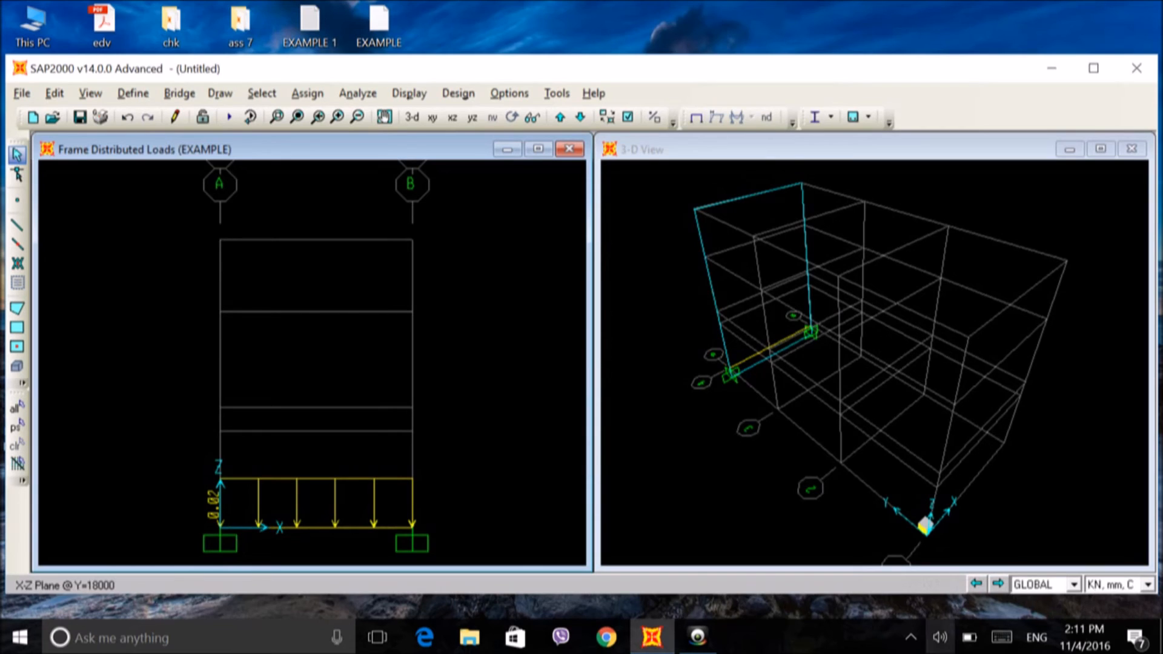
- Switch the model's display units to KN, m, C
click(1148, 584)
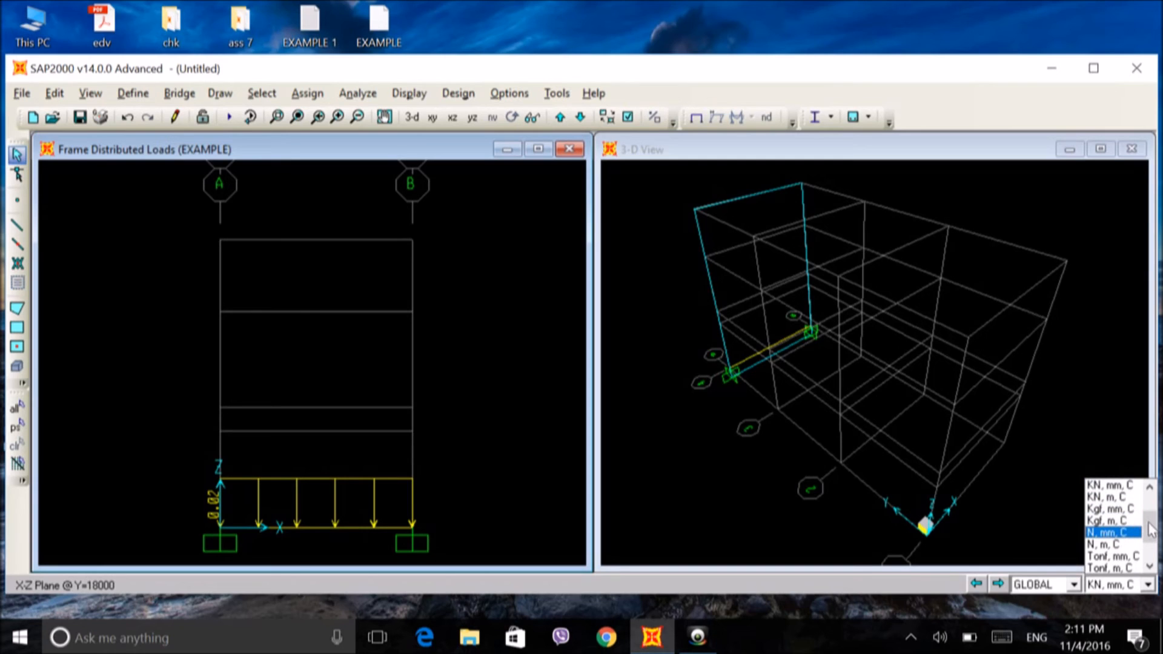
scroll(1150, 530, up, 1)
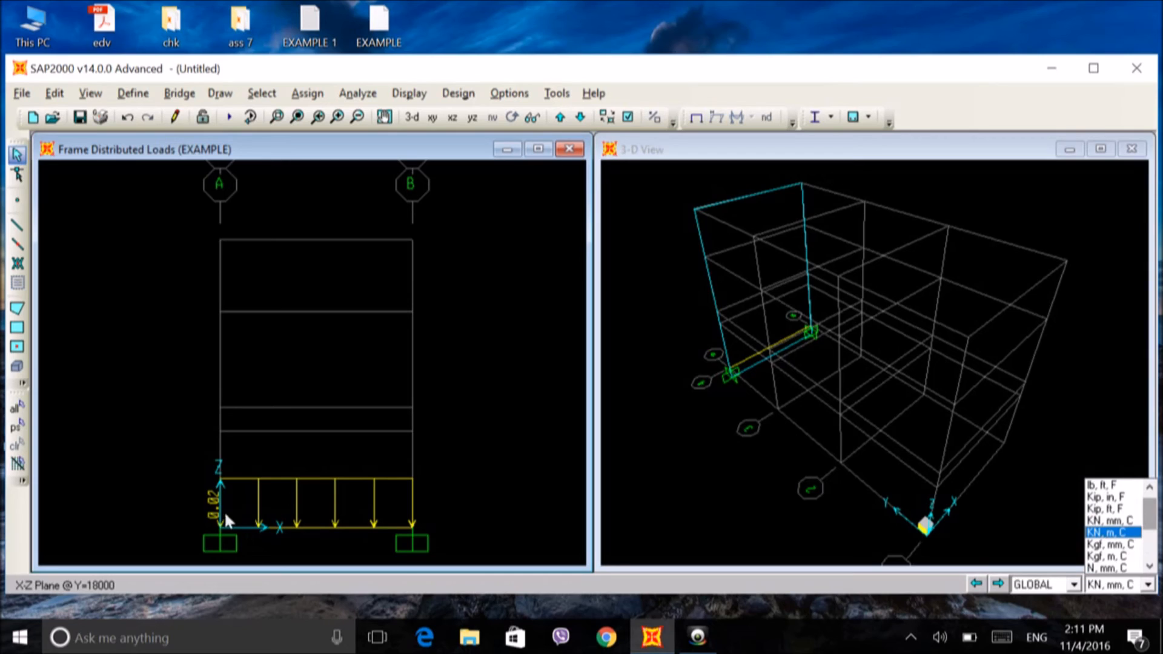
click(1105, 533)
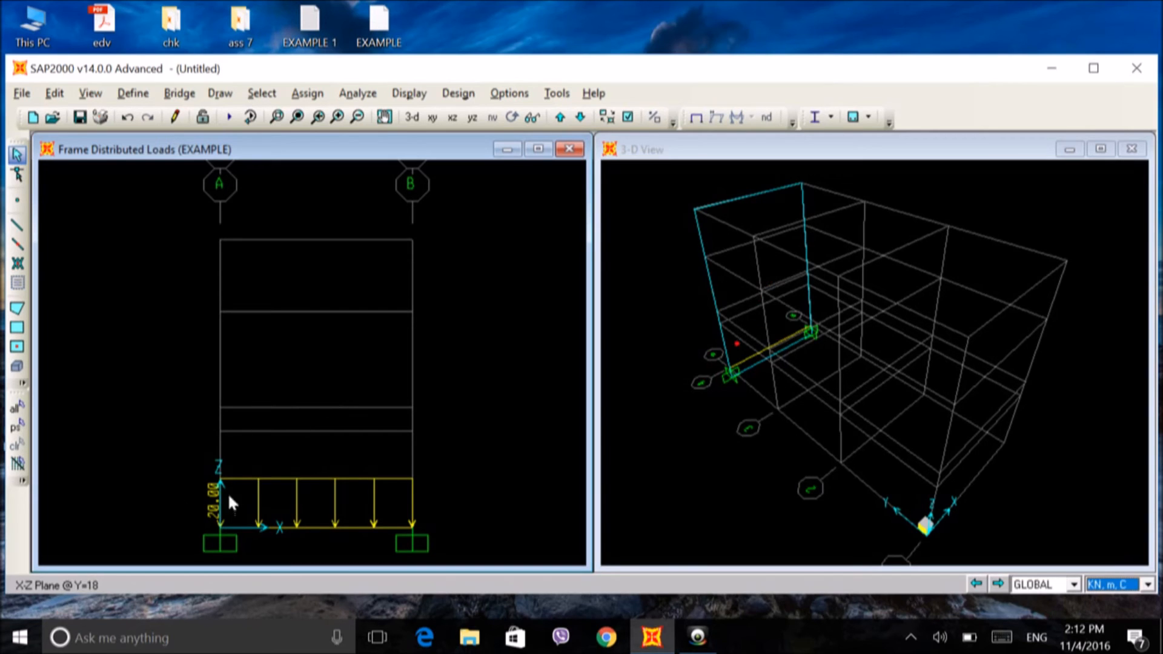
- Set the DEAD and MODAL load cases to Do Not Run, leaving only EXAMPLE for the analysis
click(234, 120)
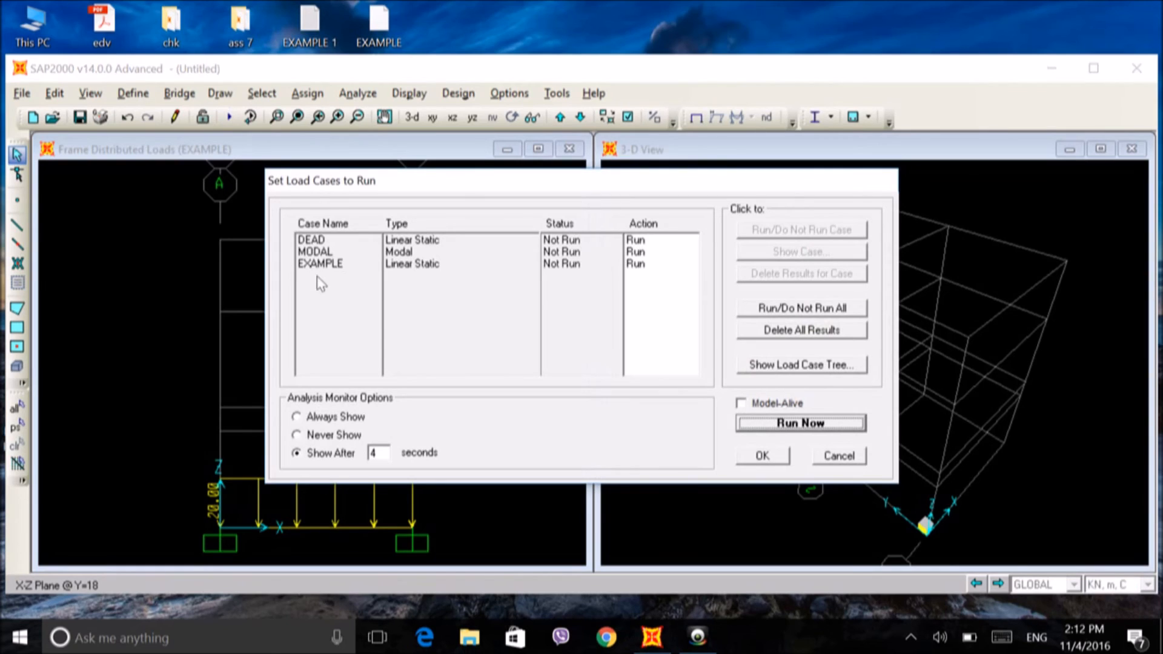
click(601, 241)
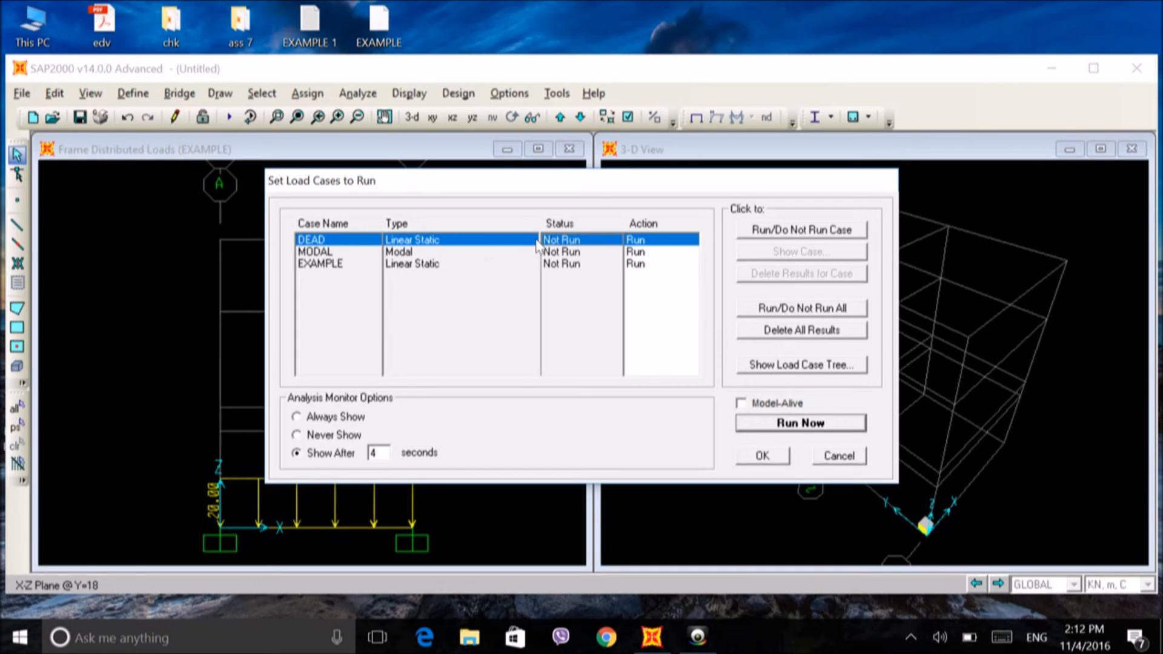
click(787, 233)
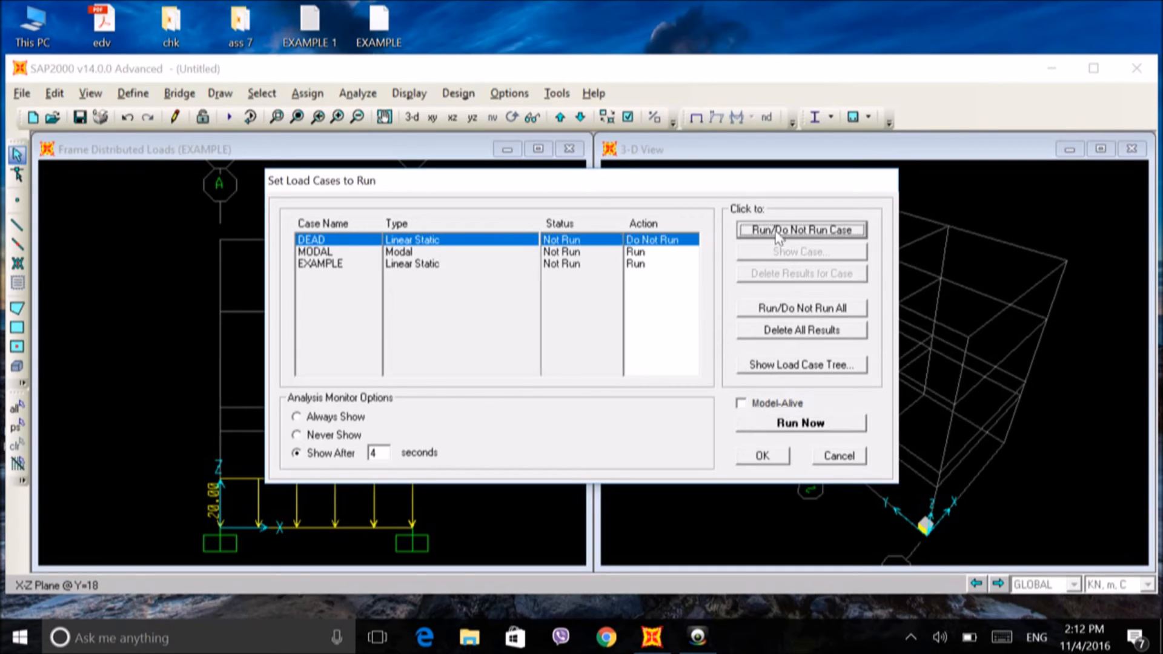
click(653, 251)
click(768, 233)
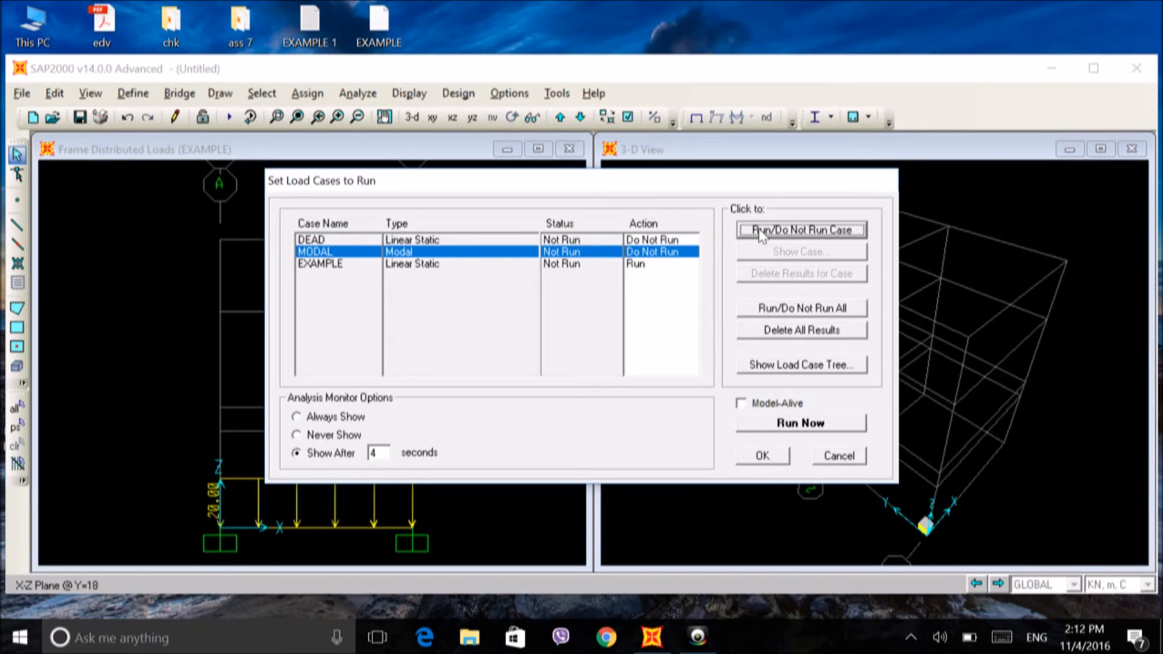
- Run the analysis, saving the model to the Desktop as BEAM
click(800, 423)
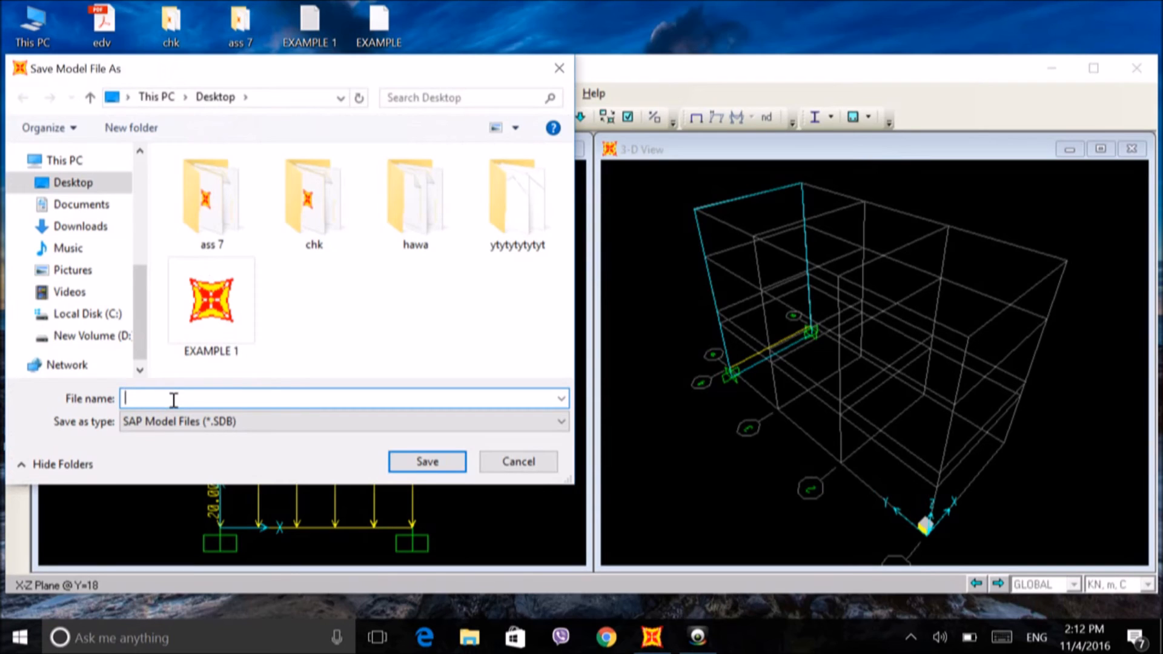
text(MEAN)
key(BackSpace)
key(BackSpace)
key(BackSpace)
key(BackSpace)
text(BEAM)
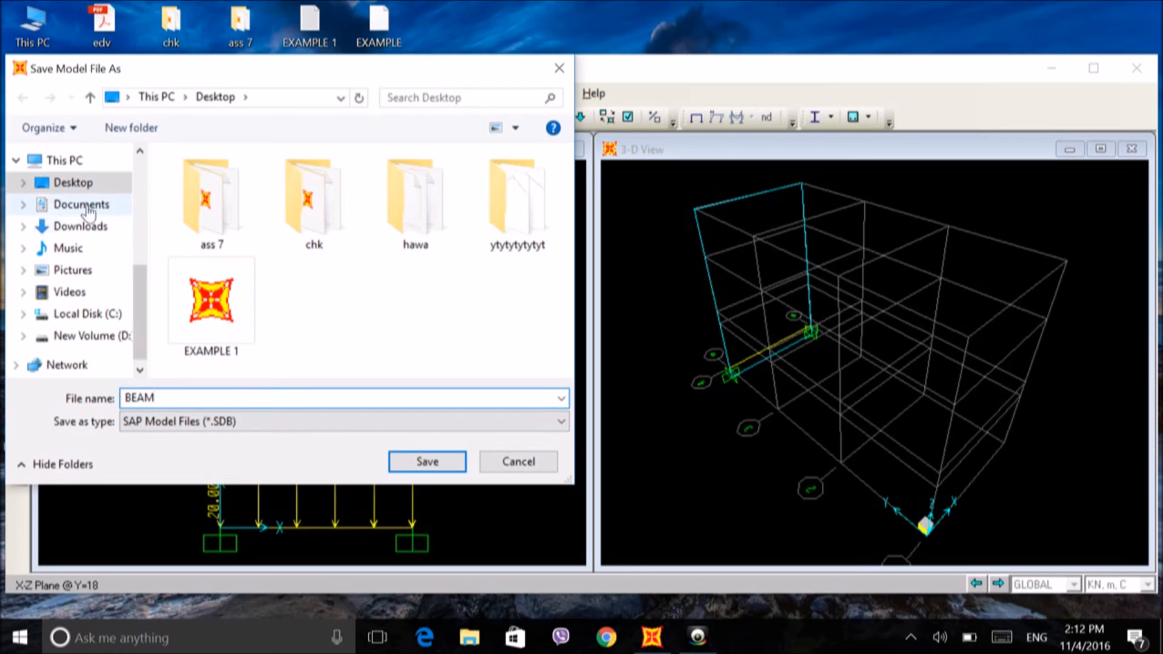
click(70, 185)
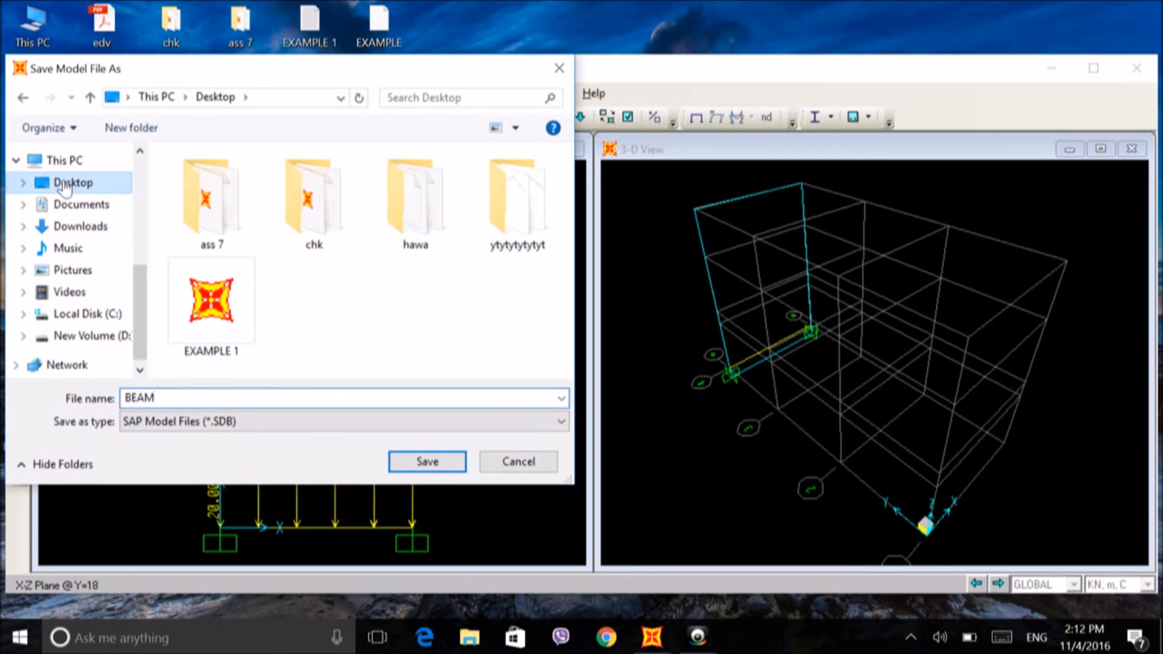
click(425, 463)
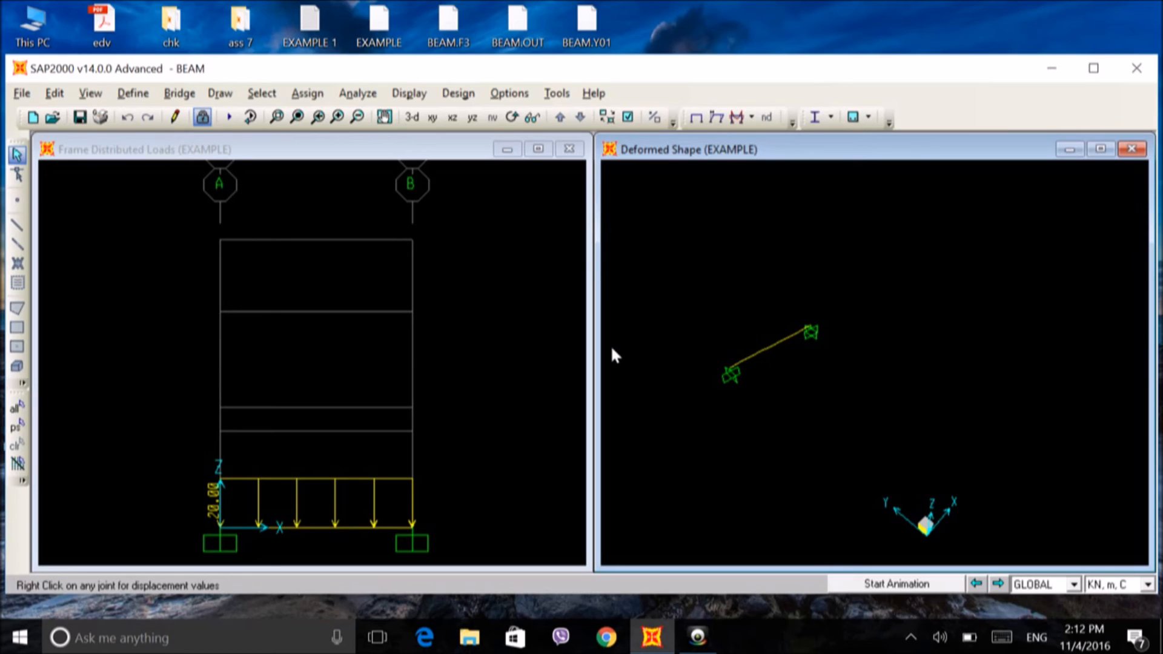
- Show the filled axial force diagram of the frame for the EXAMPLE case with automatic scaling
click(409, 93)
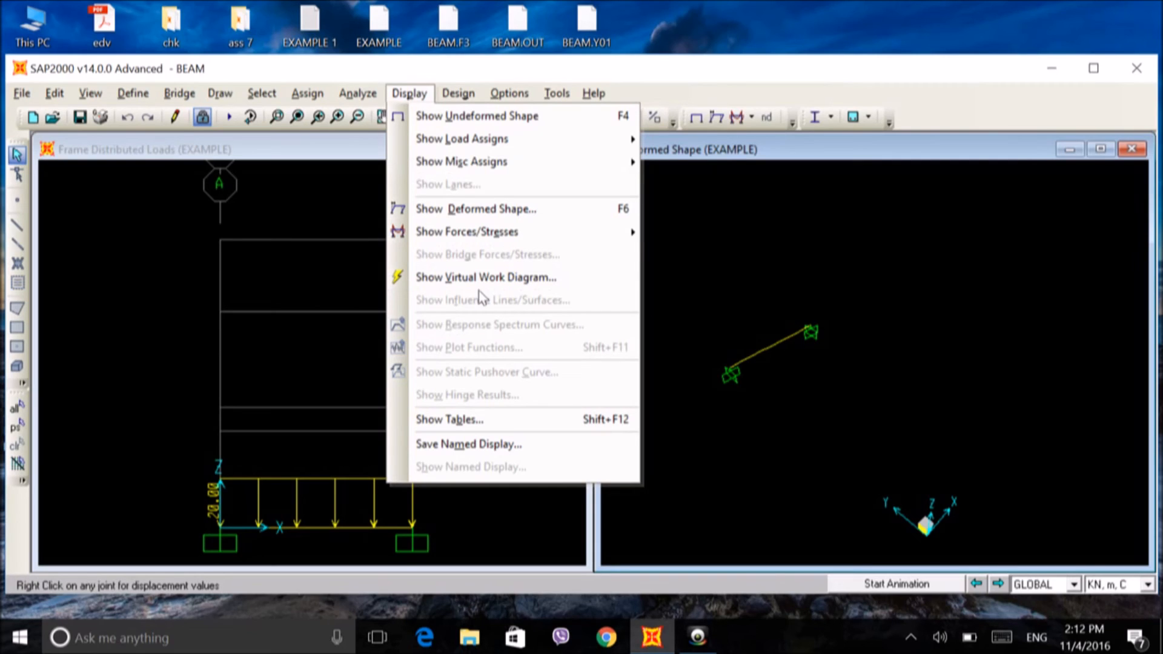
mouse_move(539, 239)
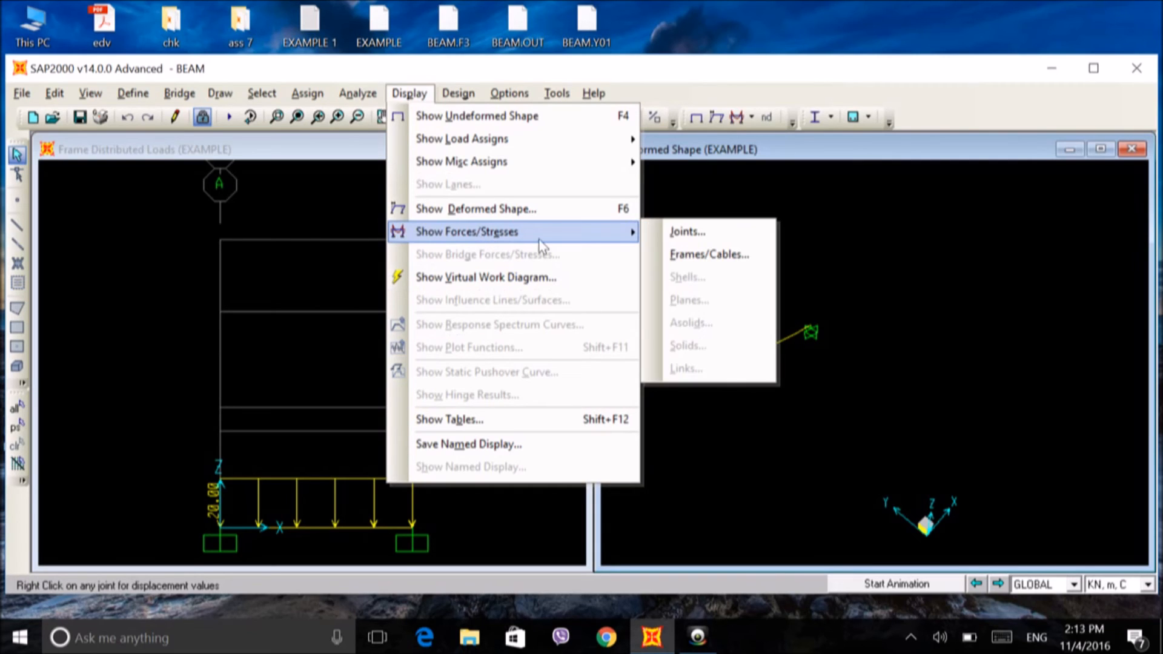
click(683, 255)
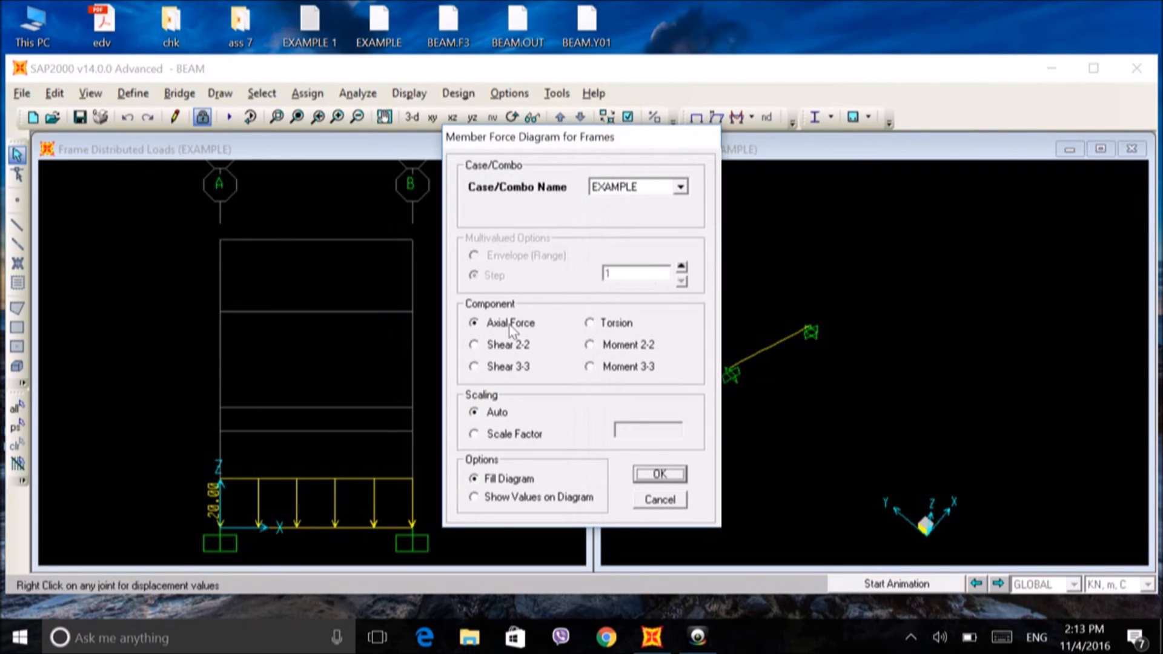
click(681, 187)
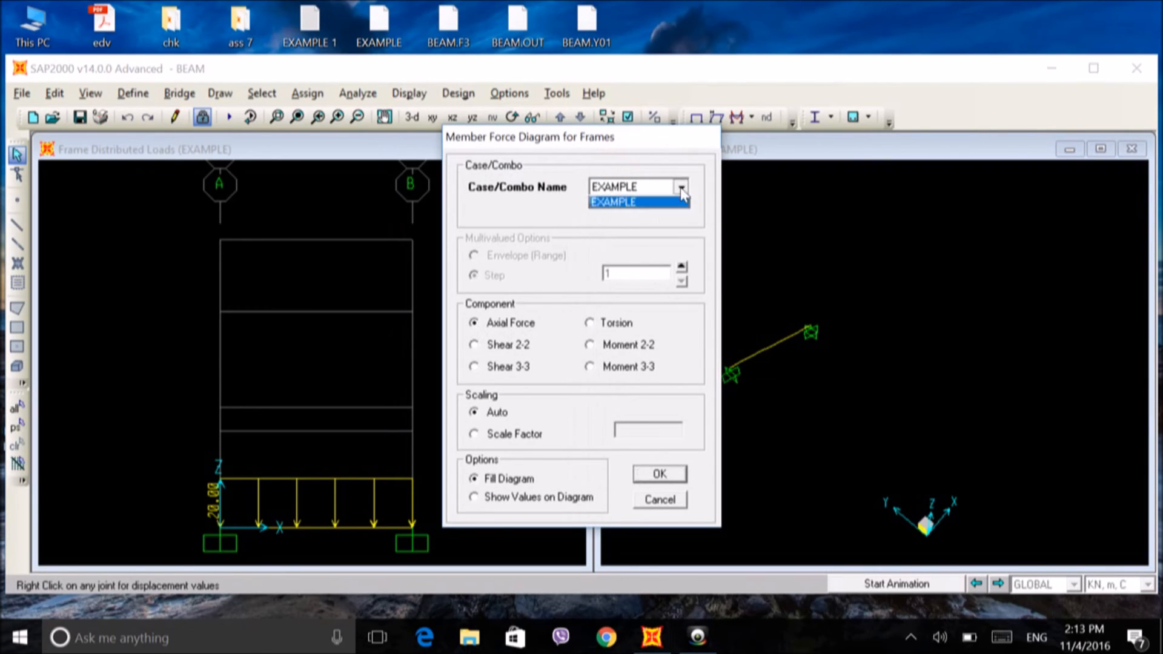
click(642, 198)
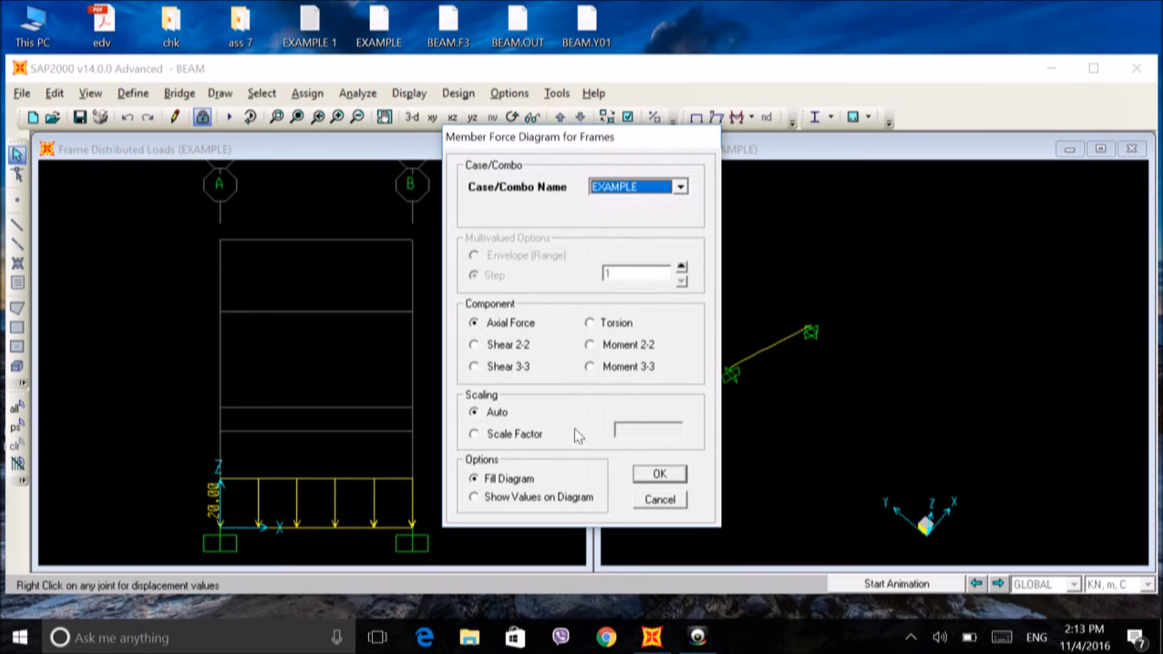
click(653, 475)
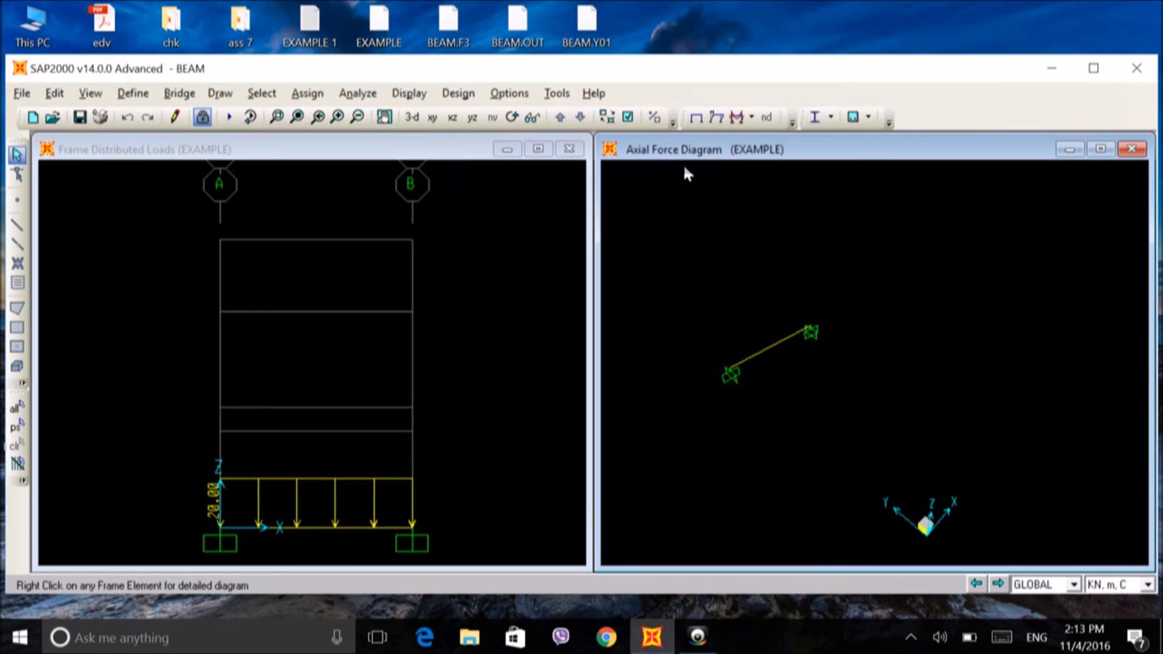
- Show the Shear 2-2 diagram for the EXAMPLE case in the XZ view, with values on the diagram
click(452, 118)
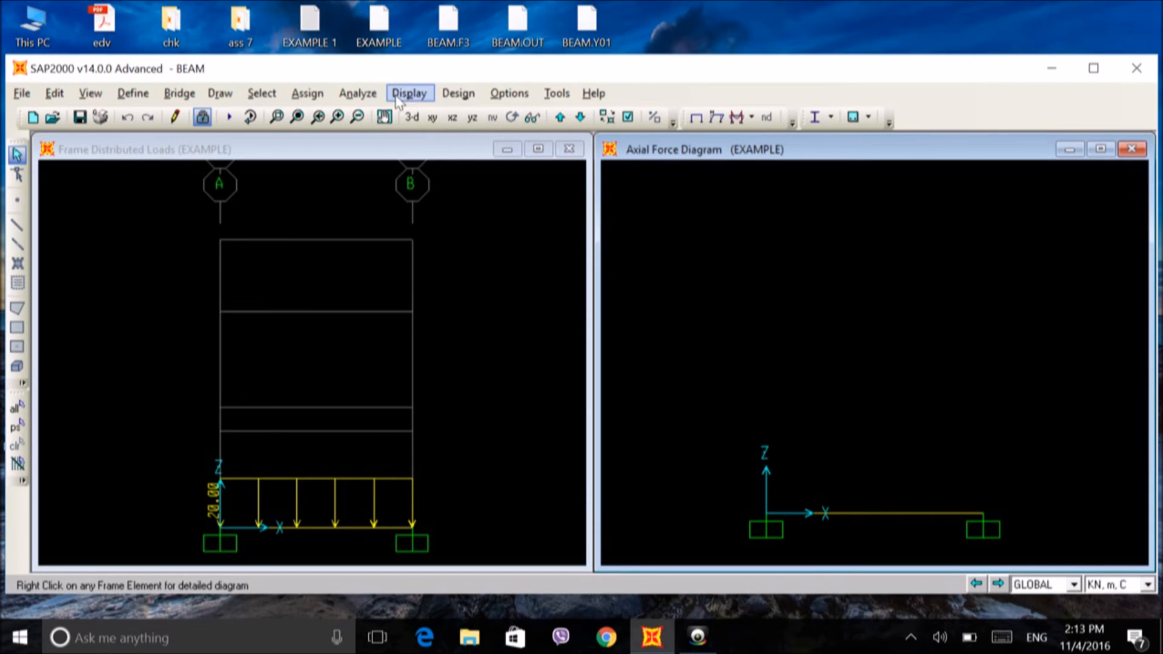
click(414, 96)
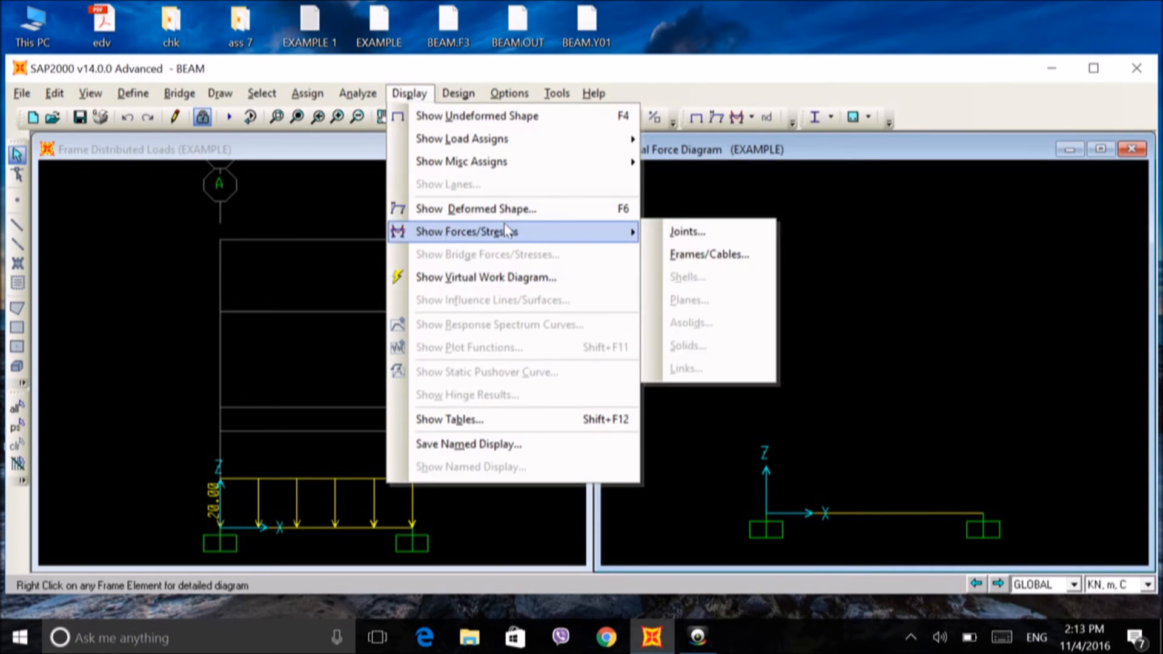
click(686, 256)
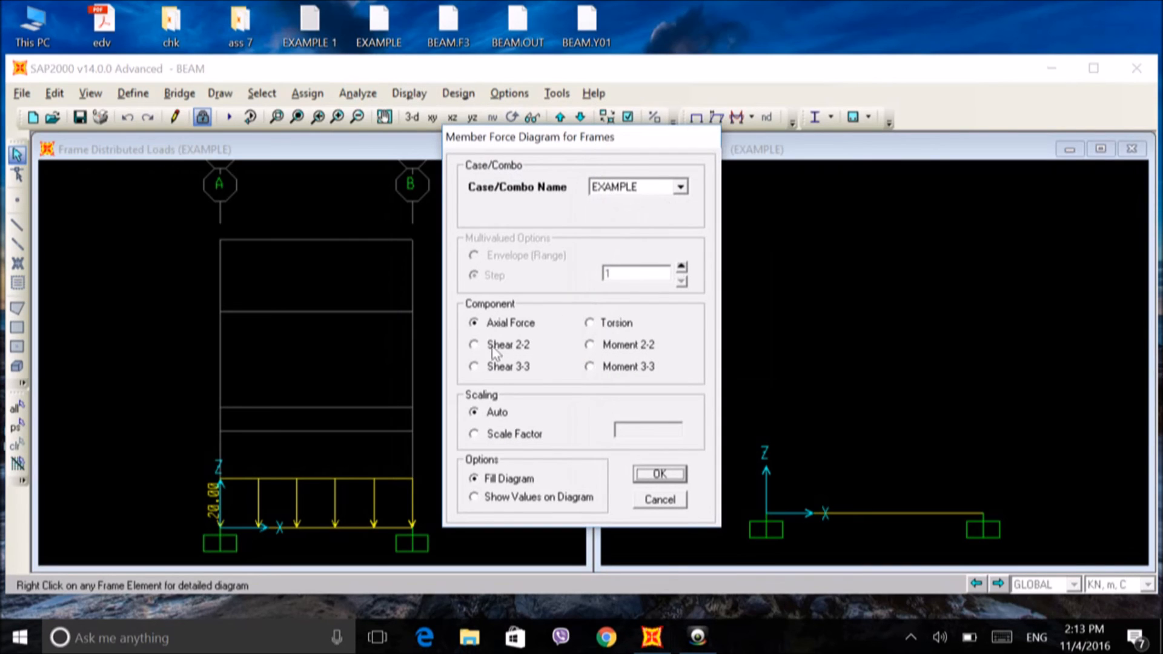
click(473, 346)
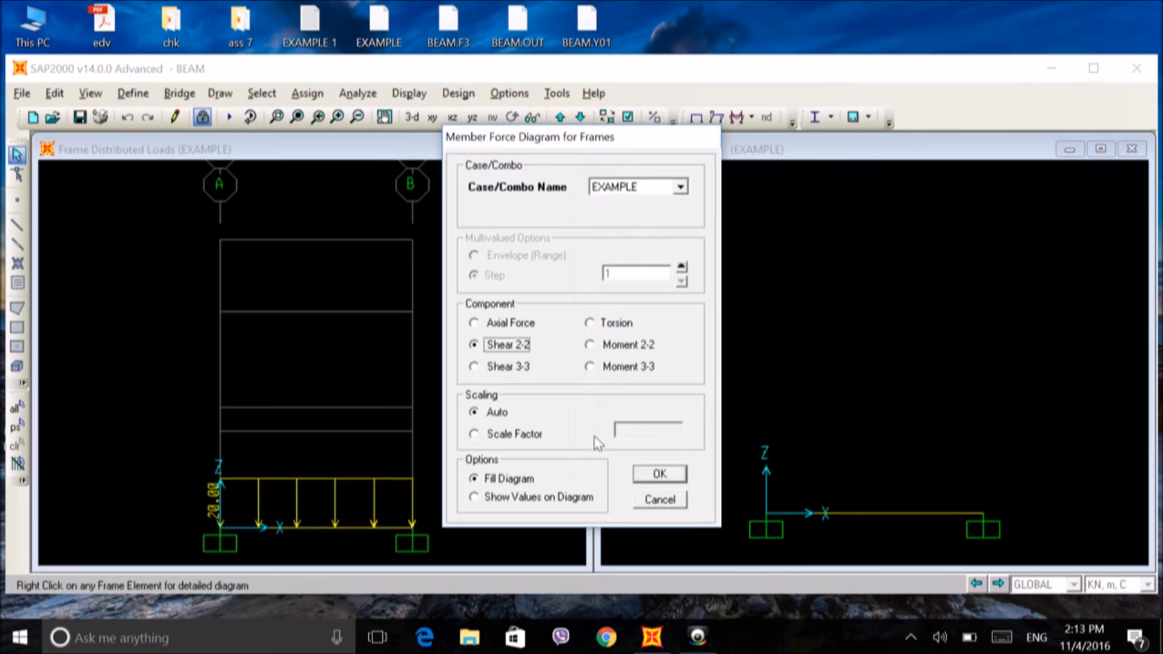
click(476, 496)
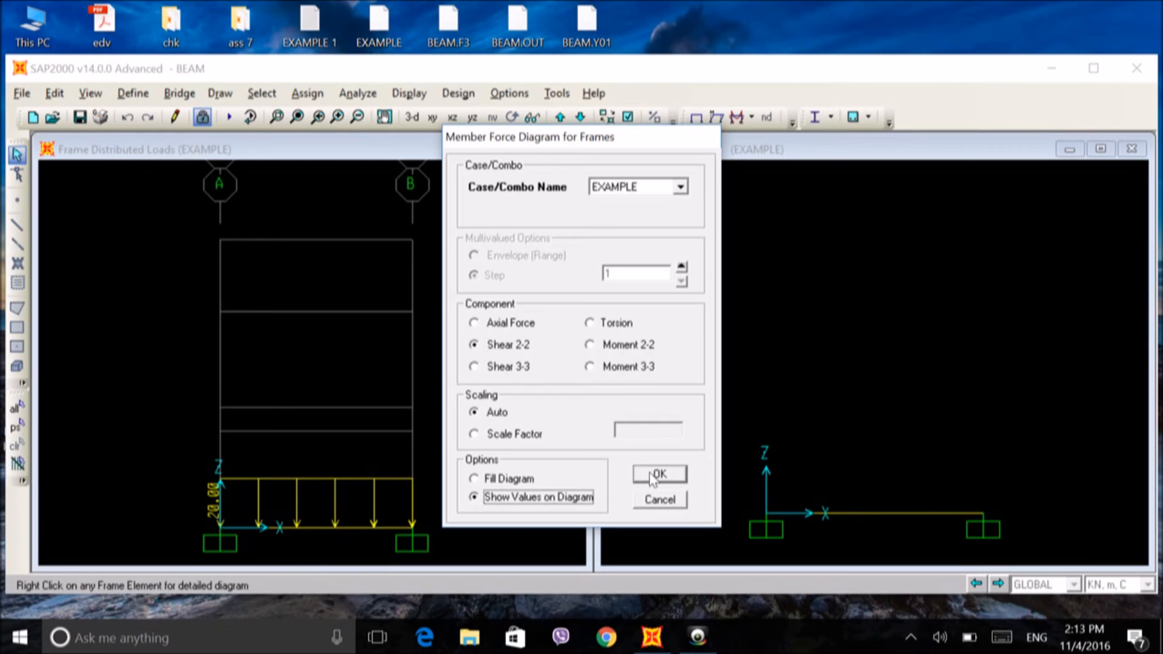
click(659, 474)
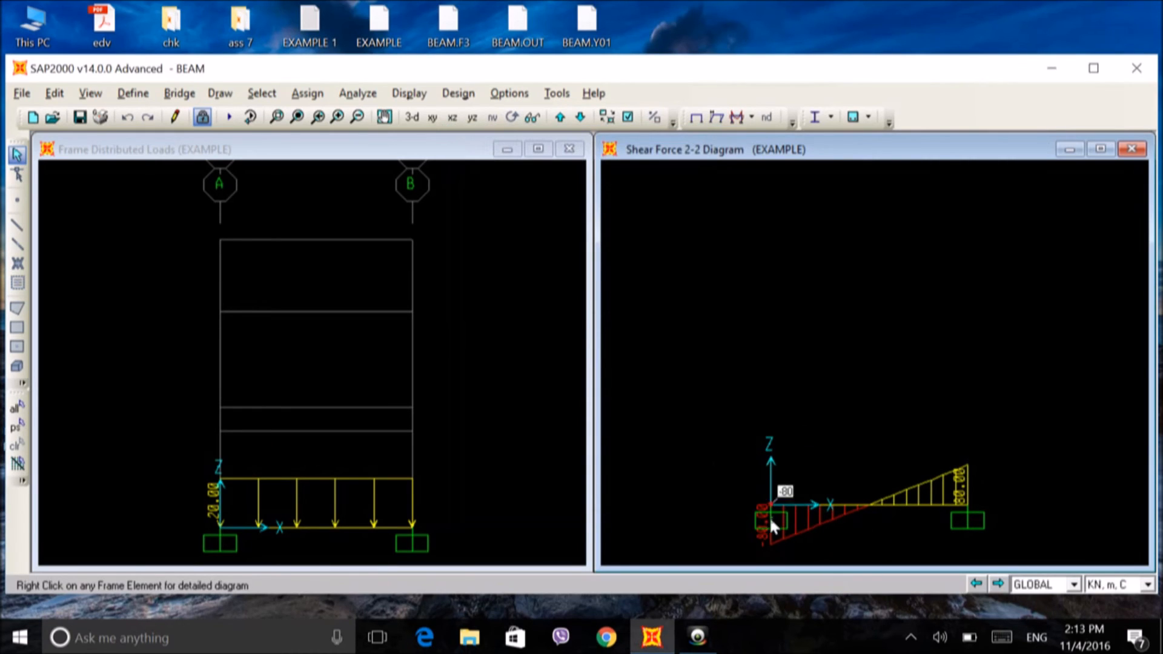
mouse_move(762, 510)
scroll(839, 382, down, 3)
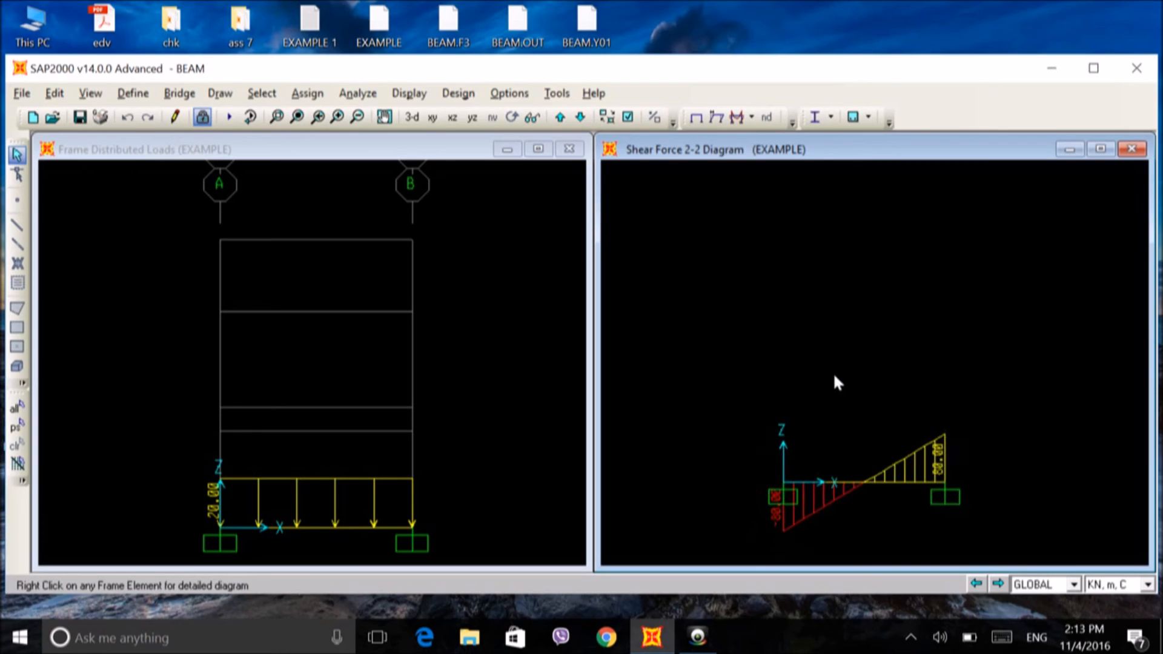
- Show the frame's Moment 2-2 diagram for the EXAMPLE case with values on the diagram
click(409, 93)
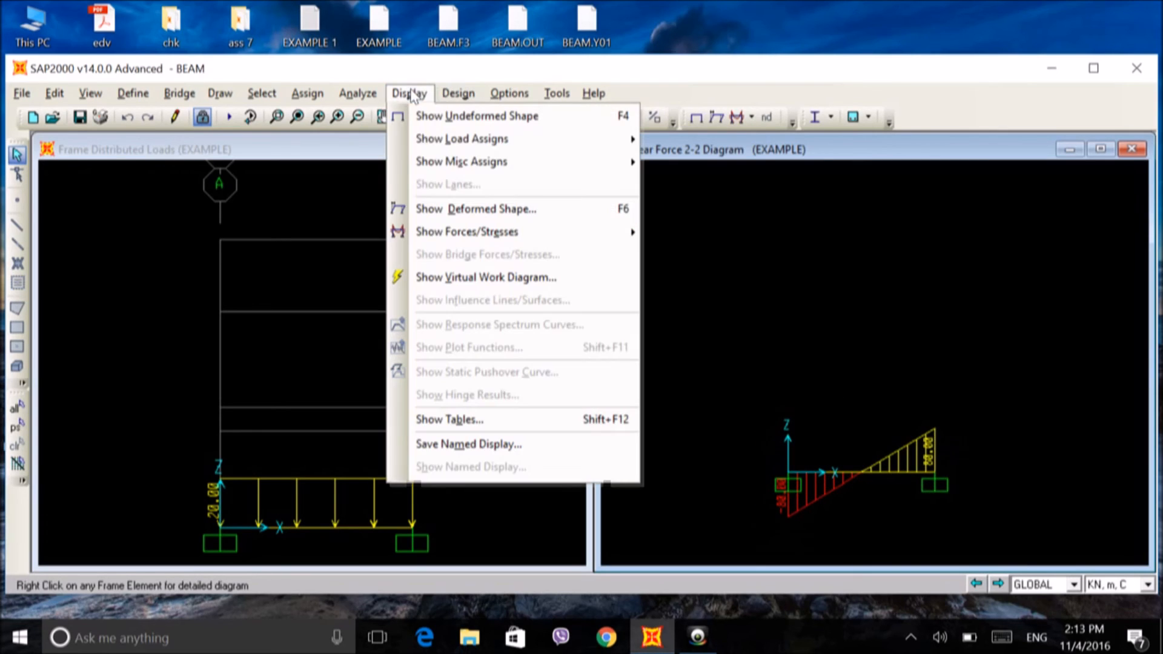
mouse_move(451, 235)
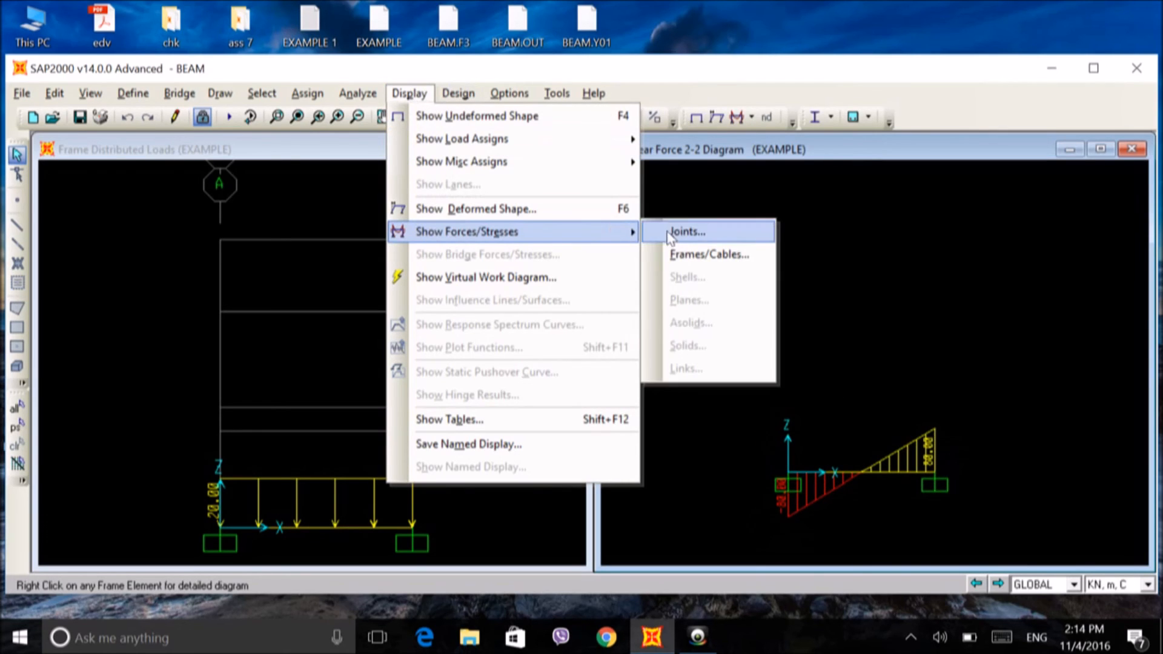
click(691, 256)
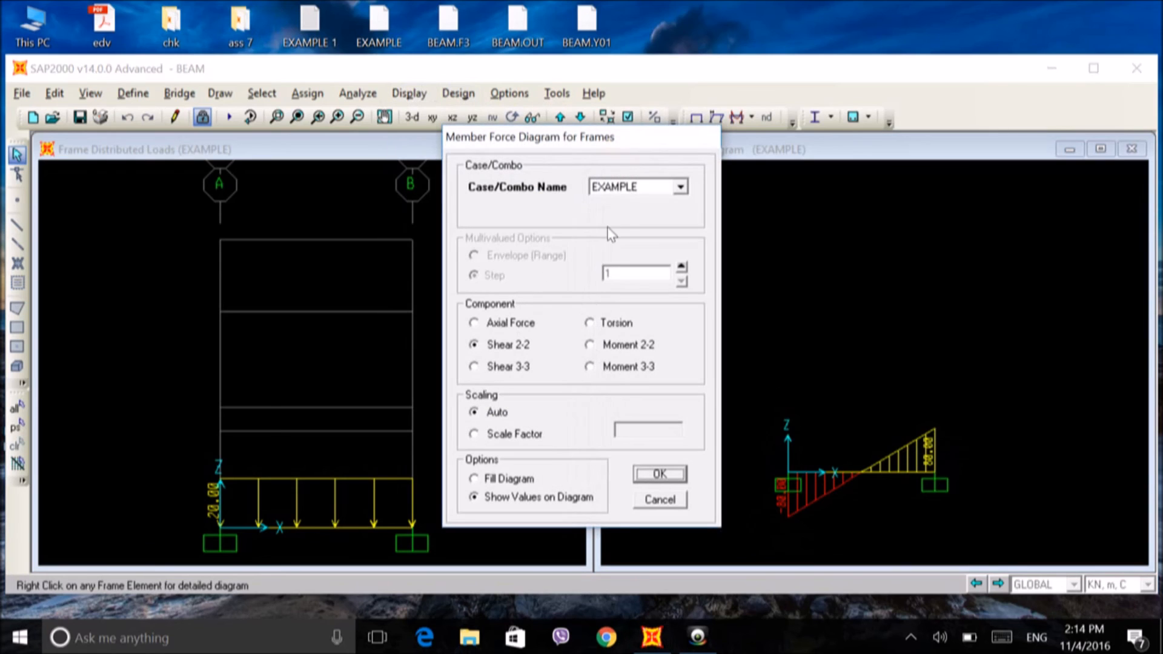
click(591, 345)
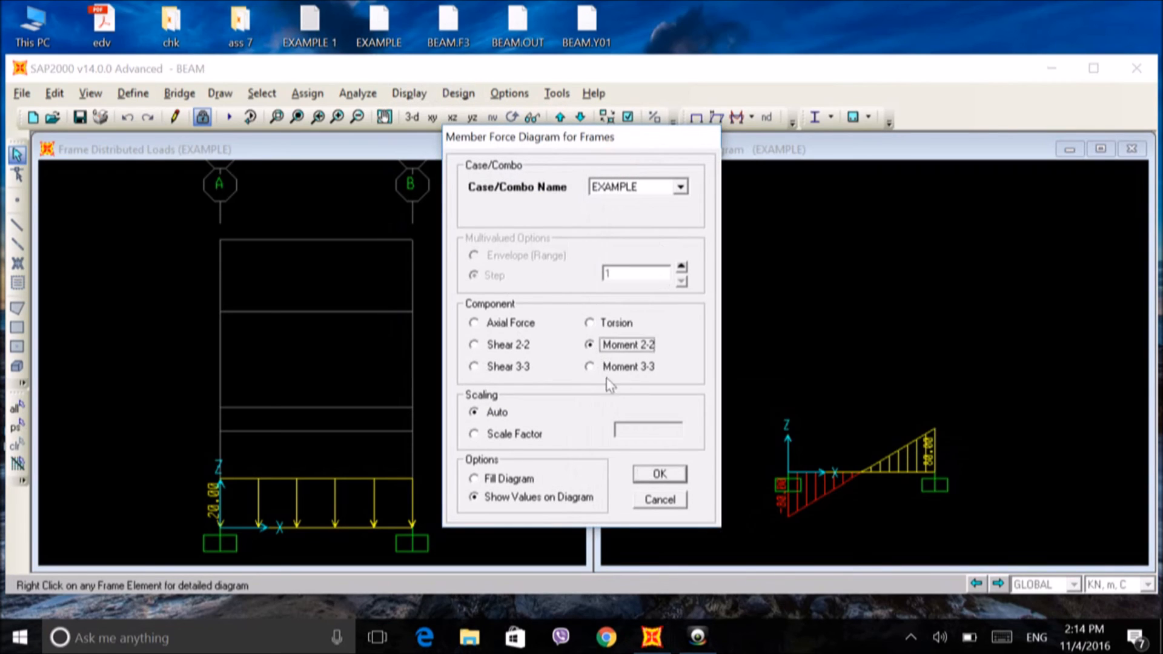
click(649, 472)
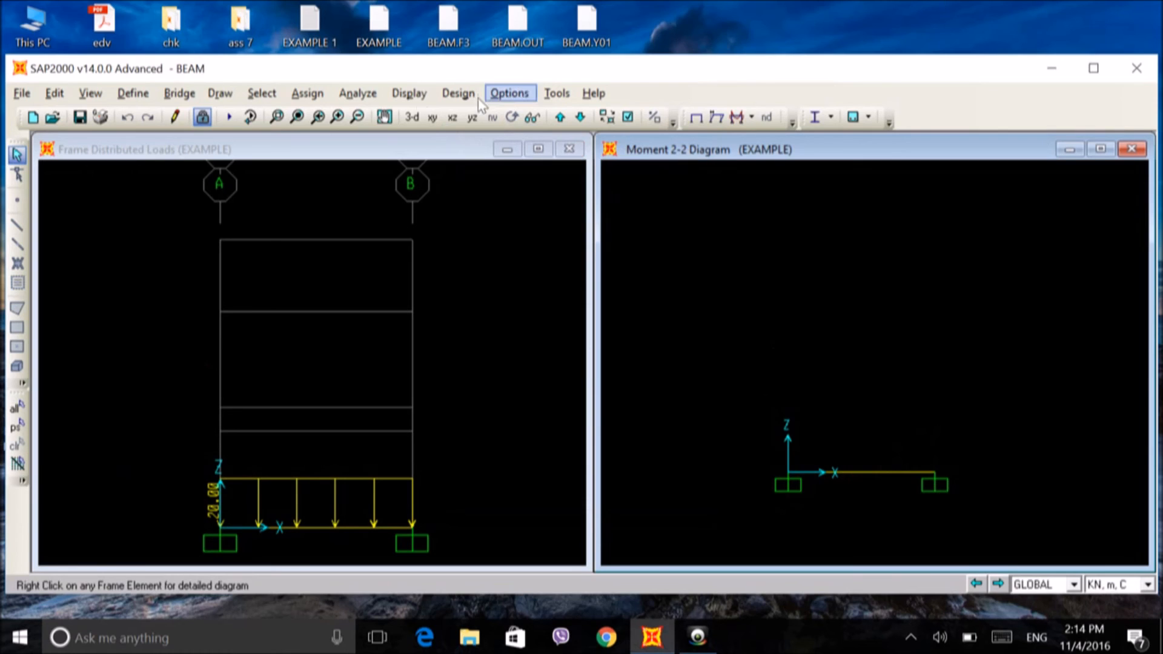
- Show the frame's Moment 3-3 diagram for the EXAMPLE case with automatic scaling and values on the diagram
click(424, 94)
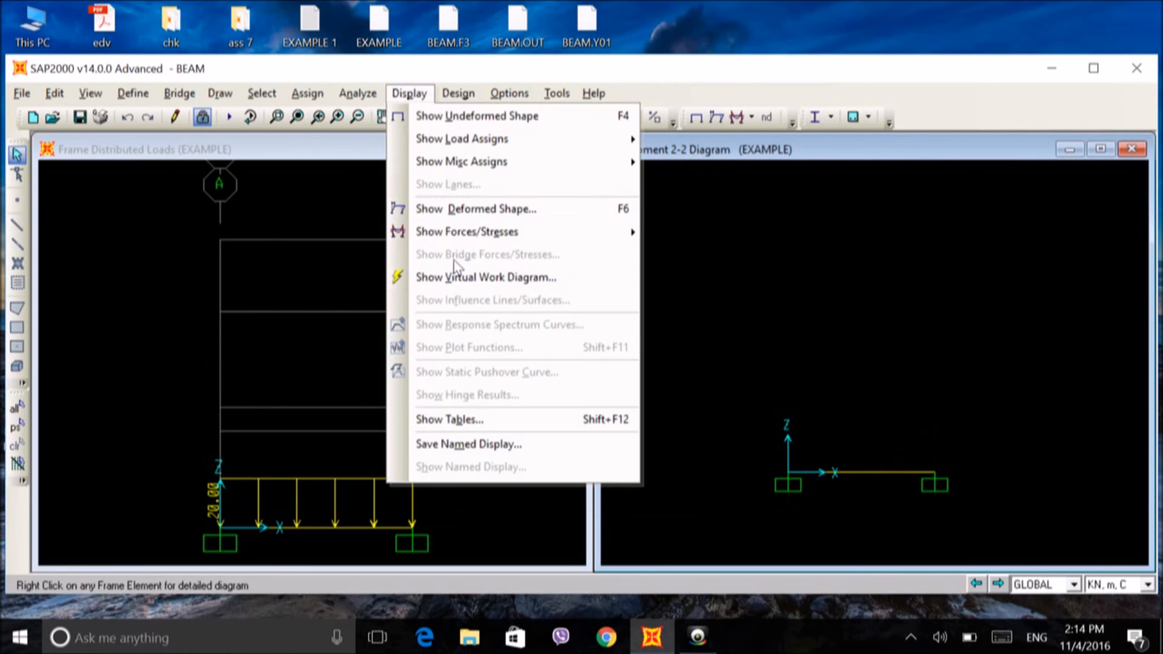
mouse_move(467, 237)
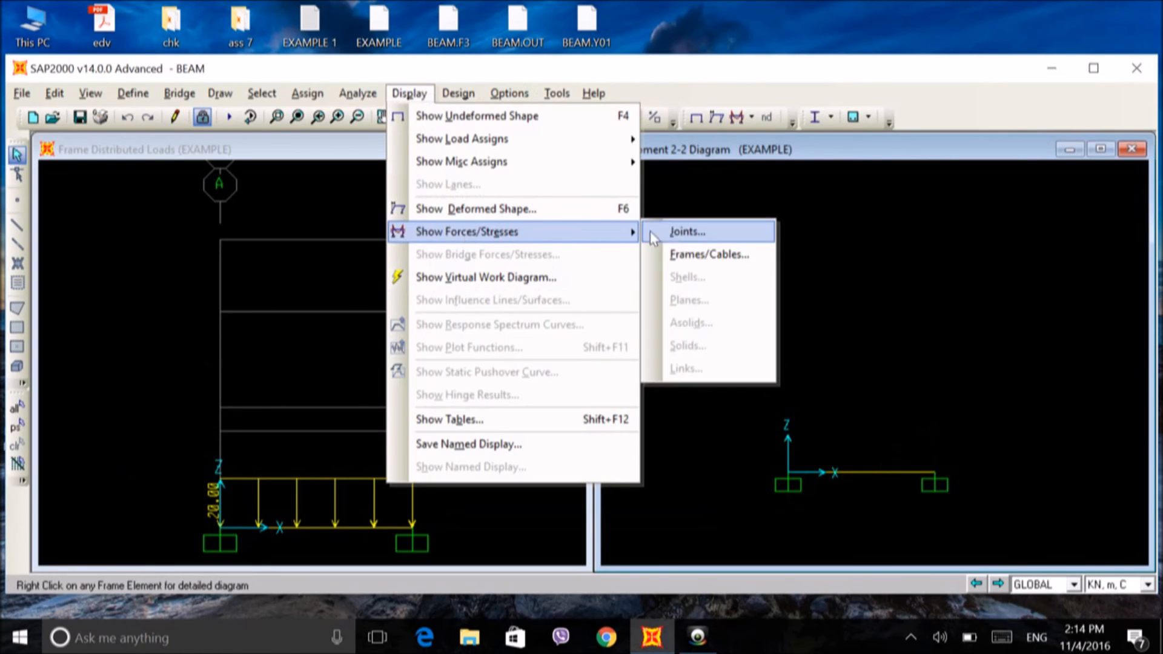
click(686, 266)
click(591, 369)
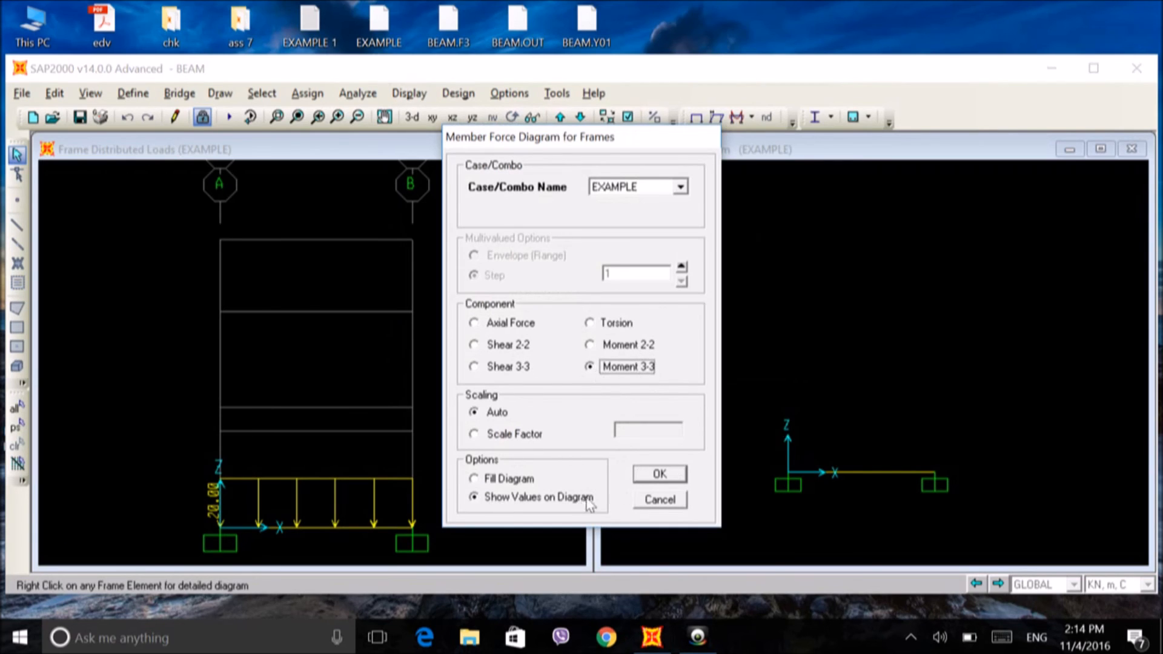
click(646, 476)
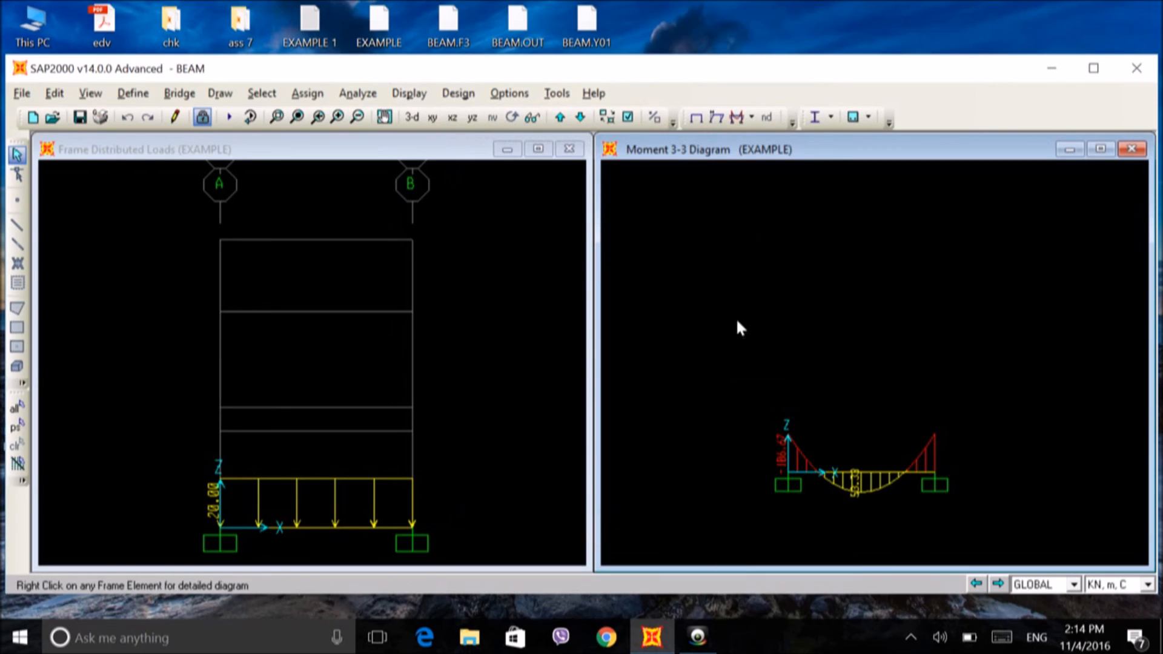
- Switch the Moment 3-3 diagram to the Fill Diagram option and inspect its filled shape along the whole beam
click(739, 119)
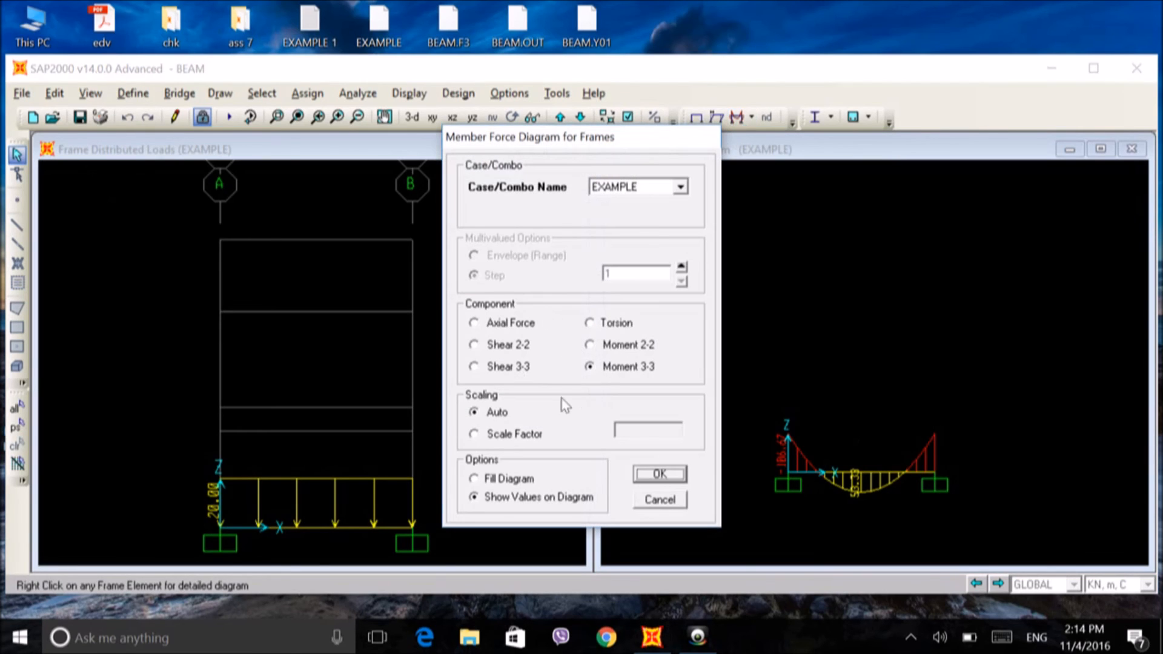
click(477, 481)
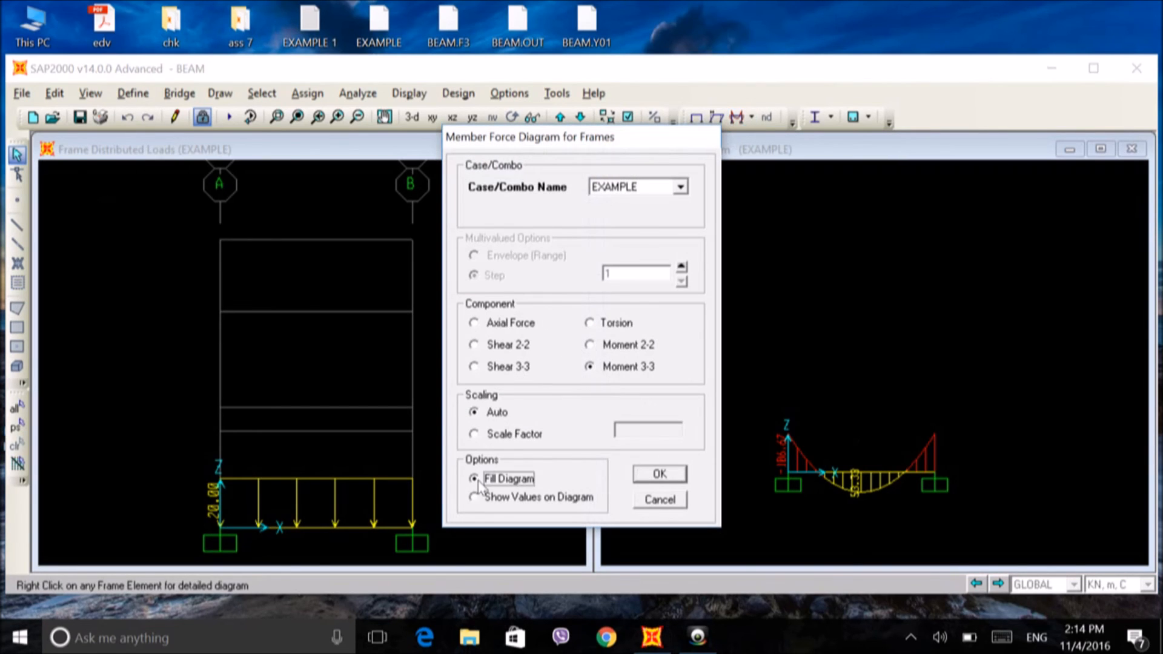
click(659, 475)
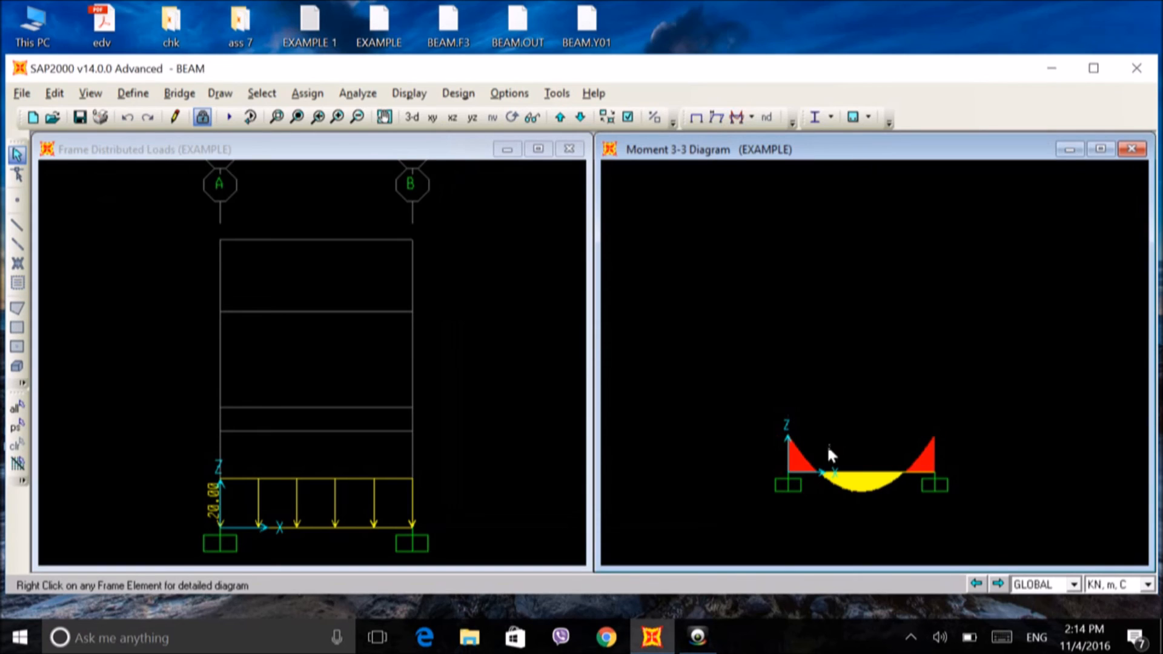
scroll(889, 445, down, 1)
scroll(888, 433, up, 3)
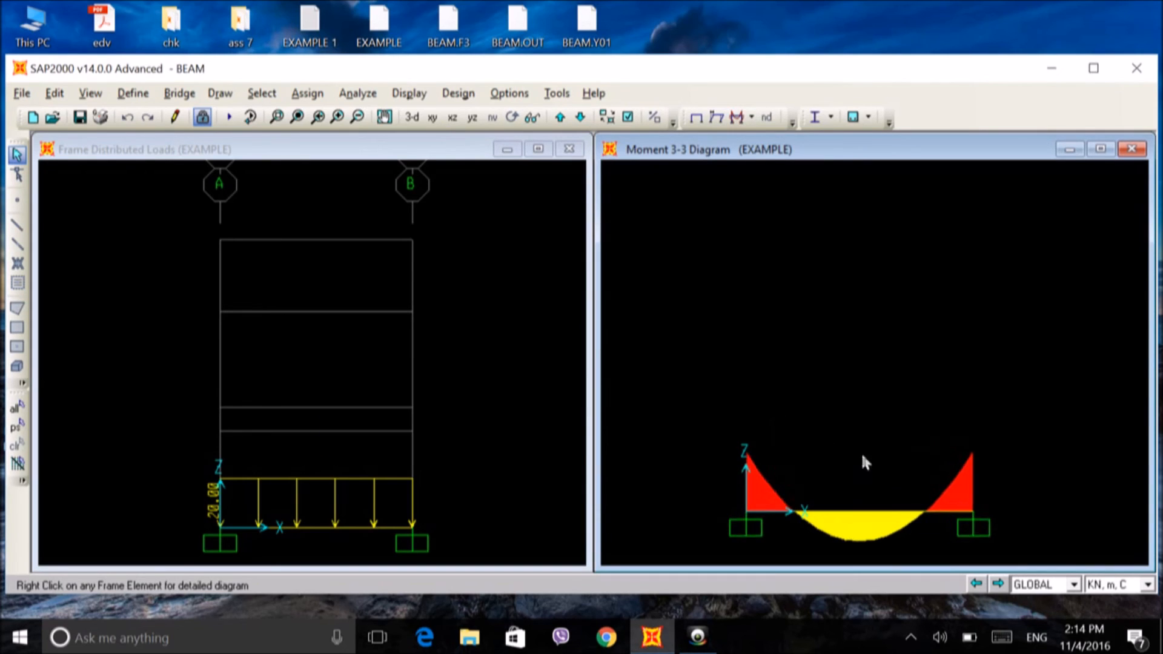
click(384, 116)
drag(701, 364, 685, 275)
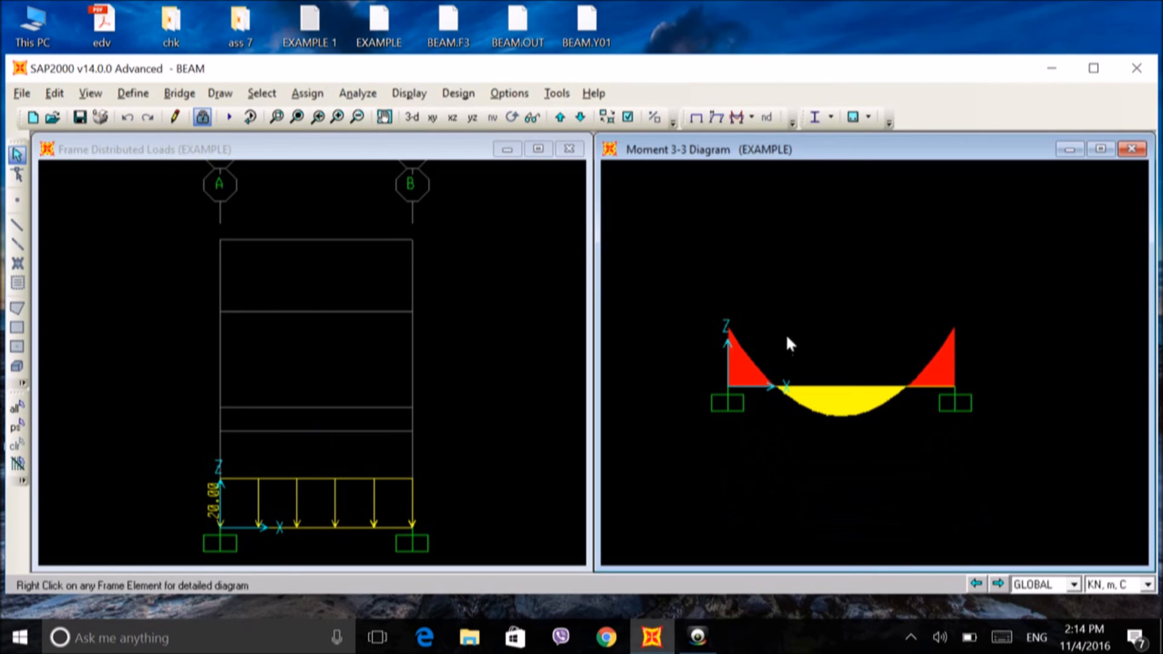
scroll(718, 325, up, 3)
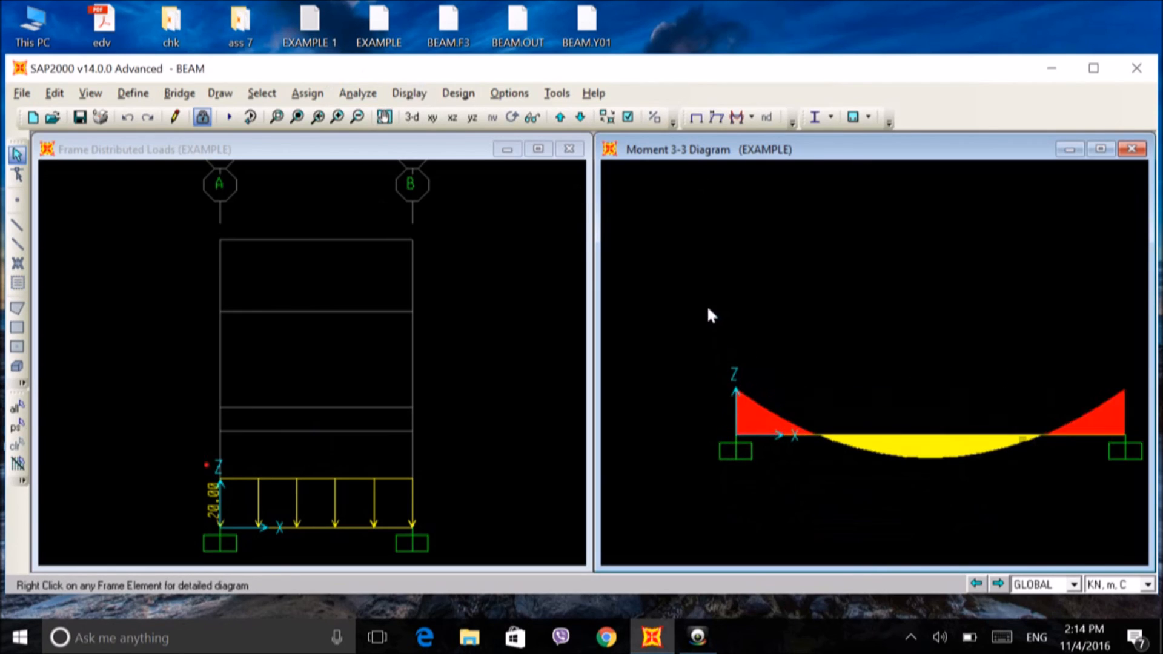
click(384, 117)
drag(735, 284, 681, 253)
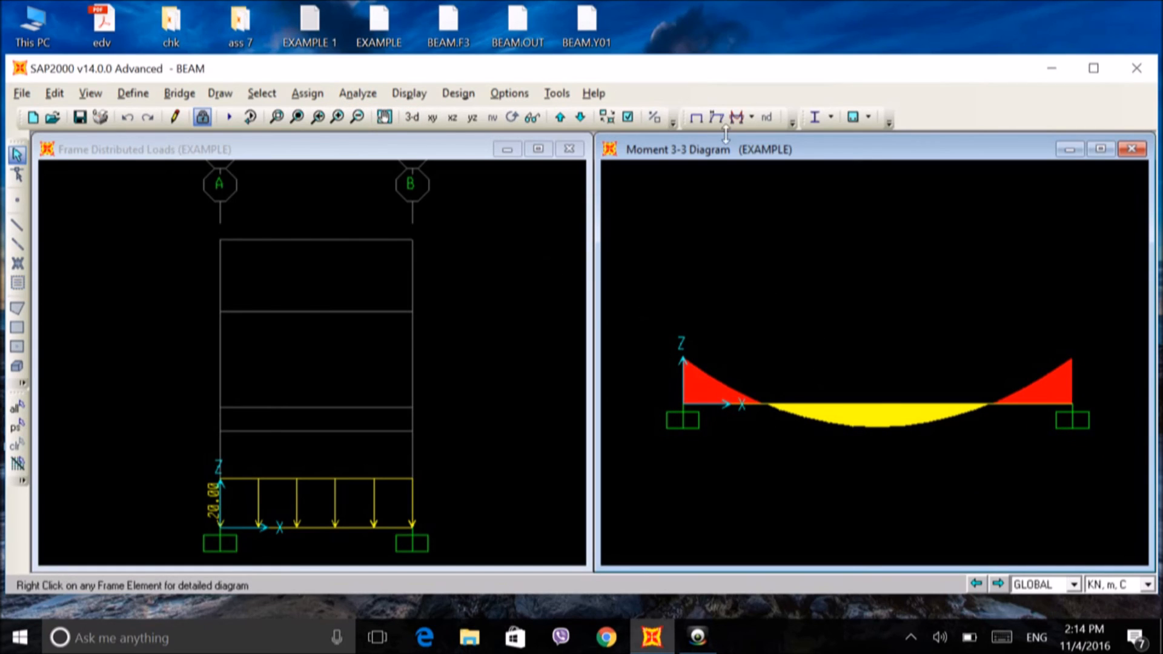
- Switch the Moment 3-3 diagram back to showing values and examine the moments at the supports and midspan
click(736, 117)
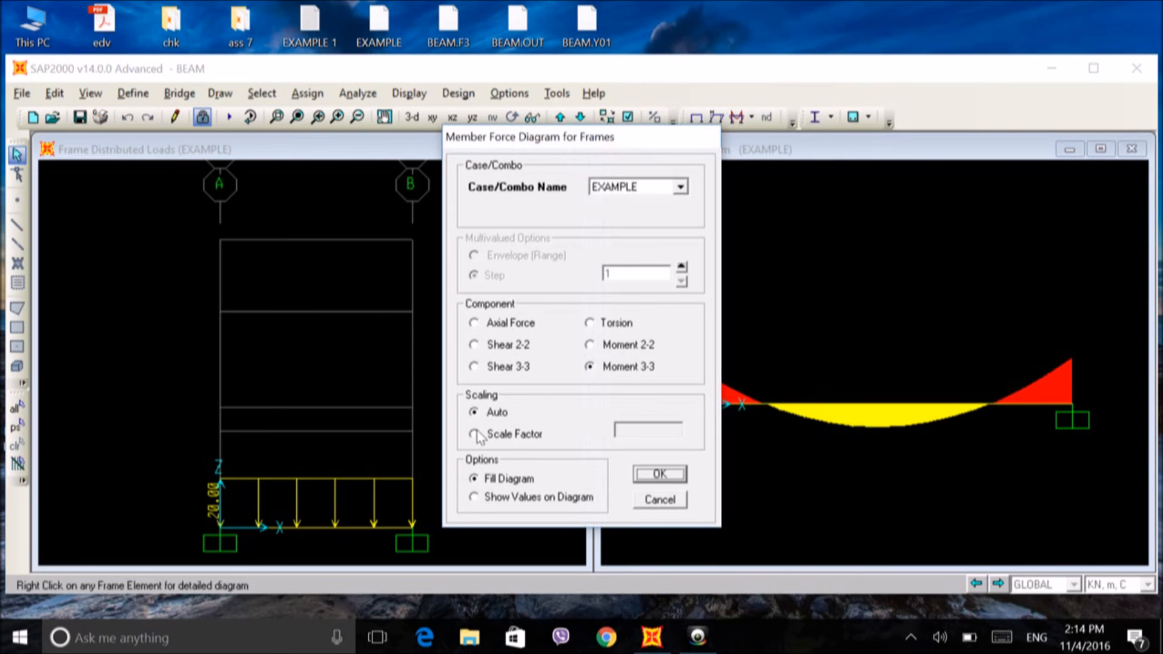
click(476, 497)
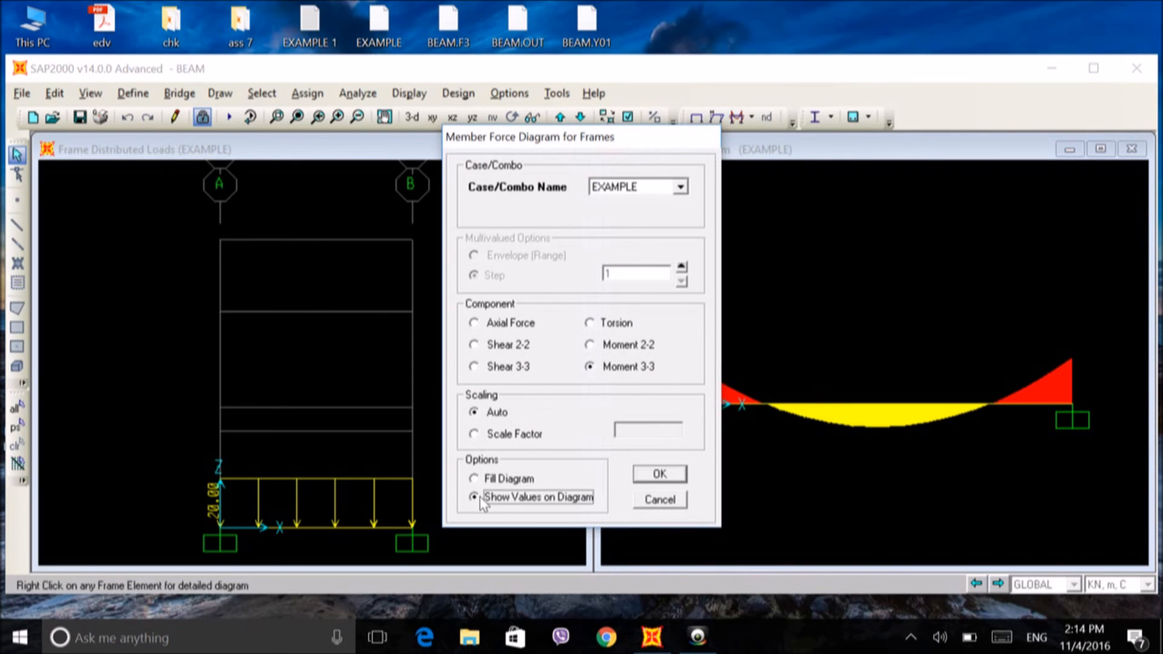
click(663, 475)
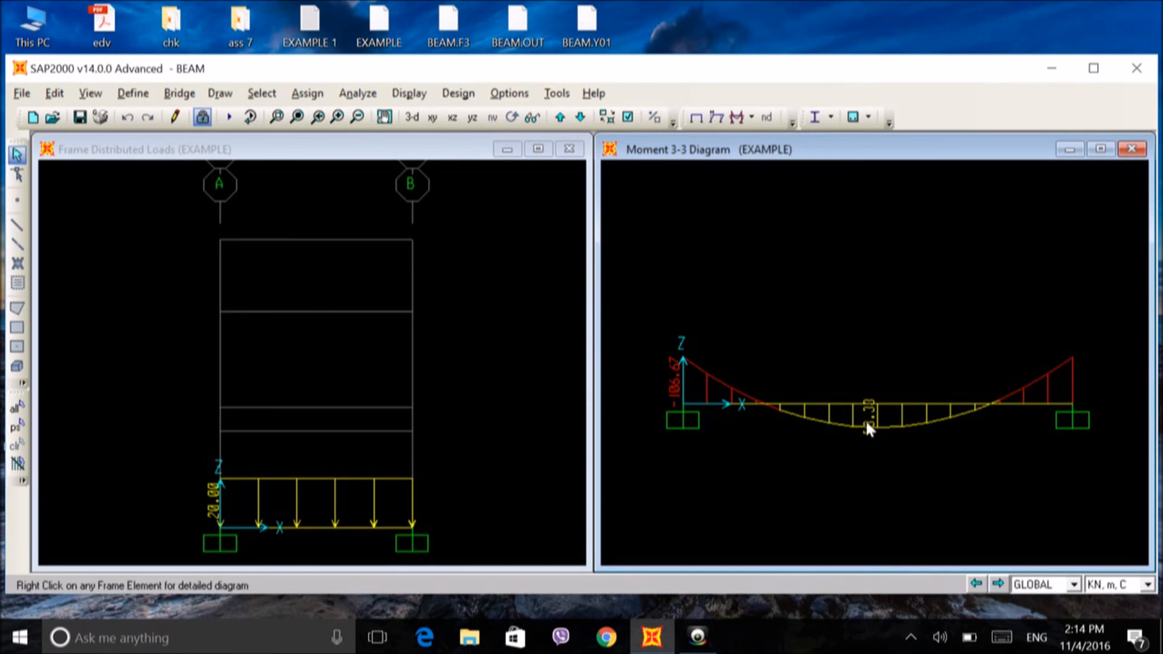
scroll(865, 419, up, 1)
scroll(884, 432, down, 1)
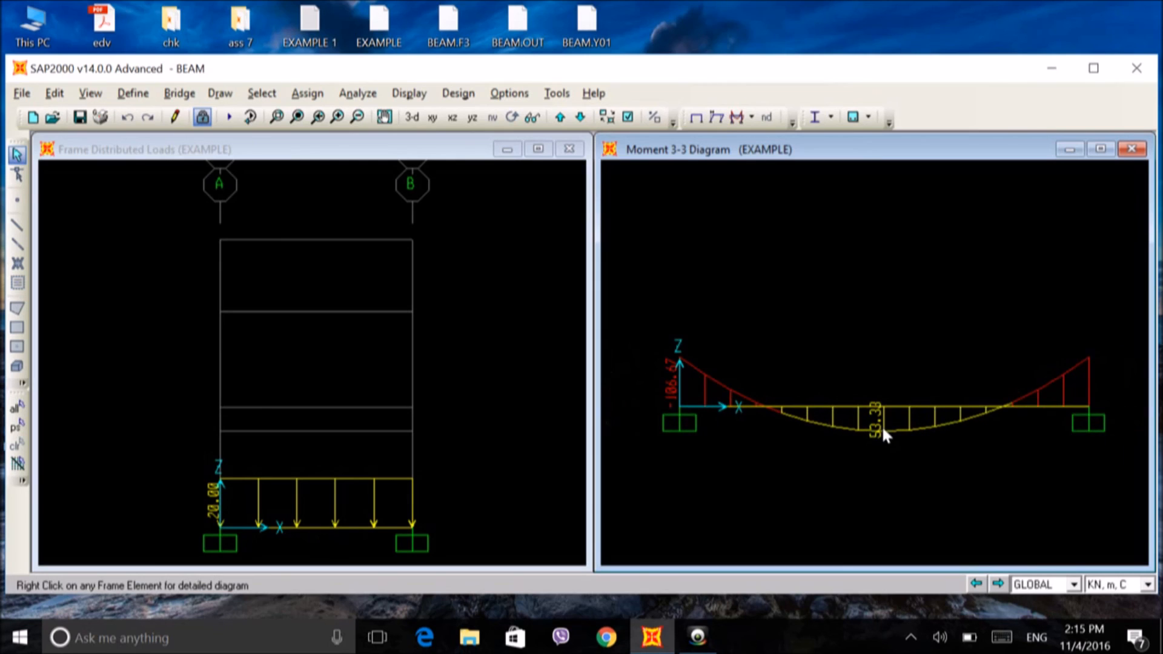
scroll(883, 420, down, 1)
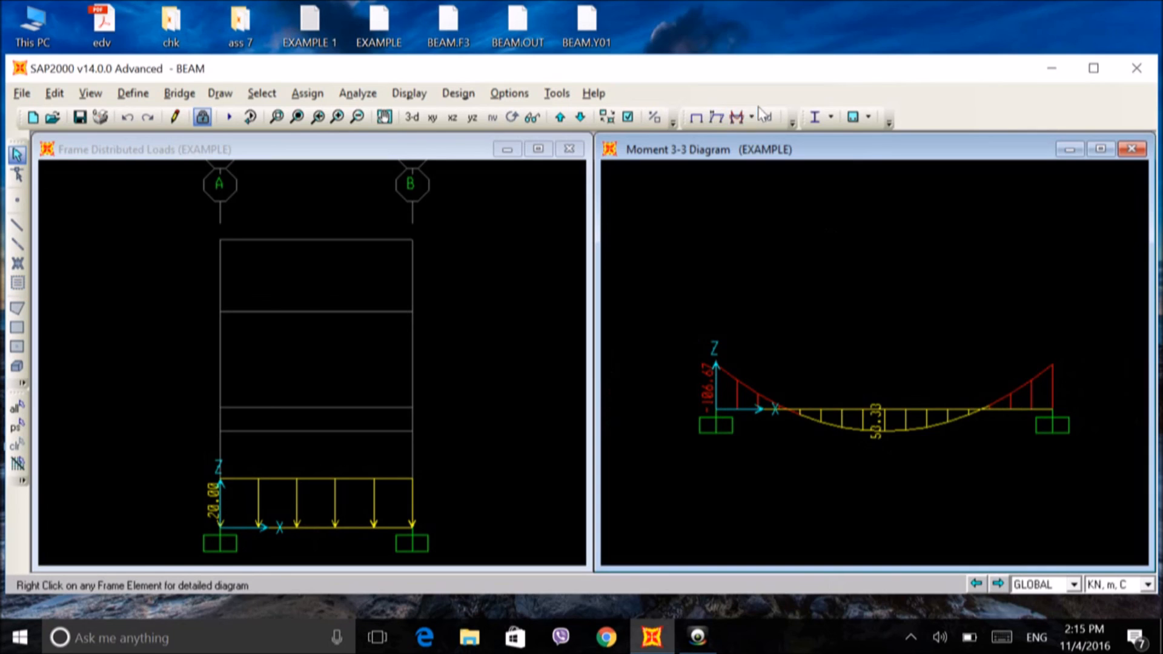
click(736, 116)
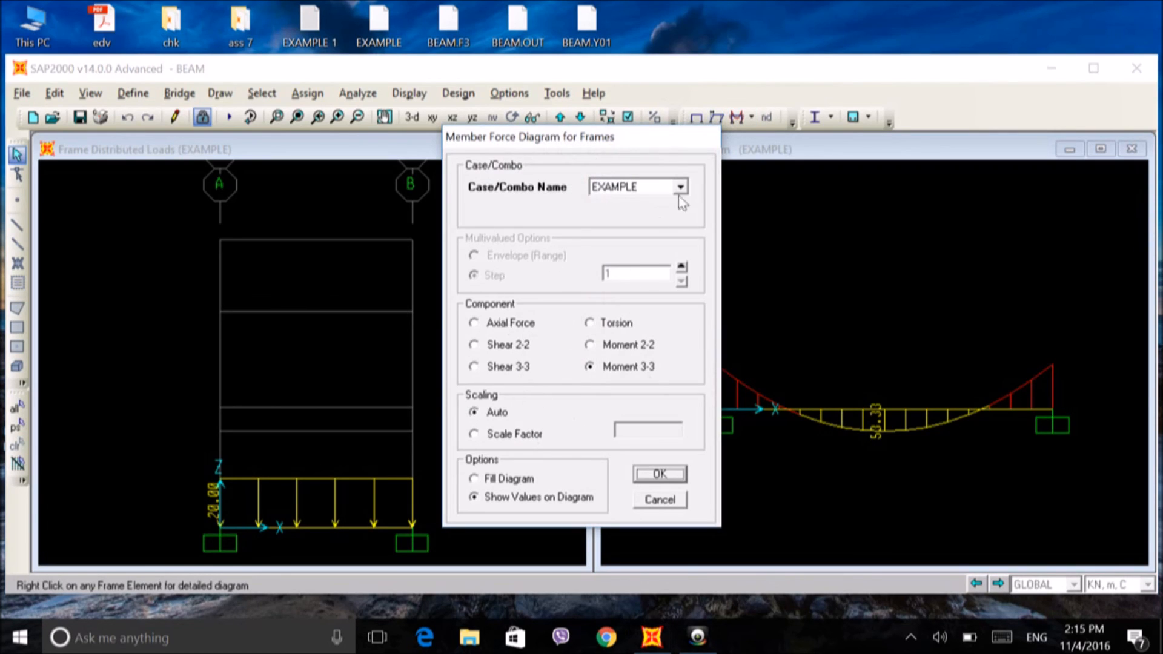
click(661, 474)
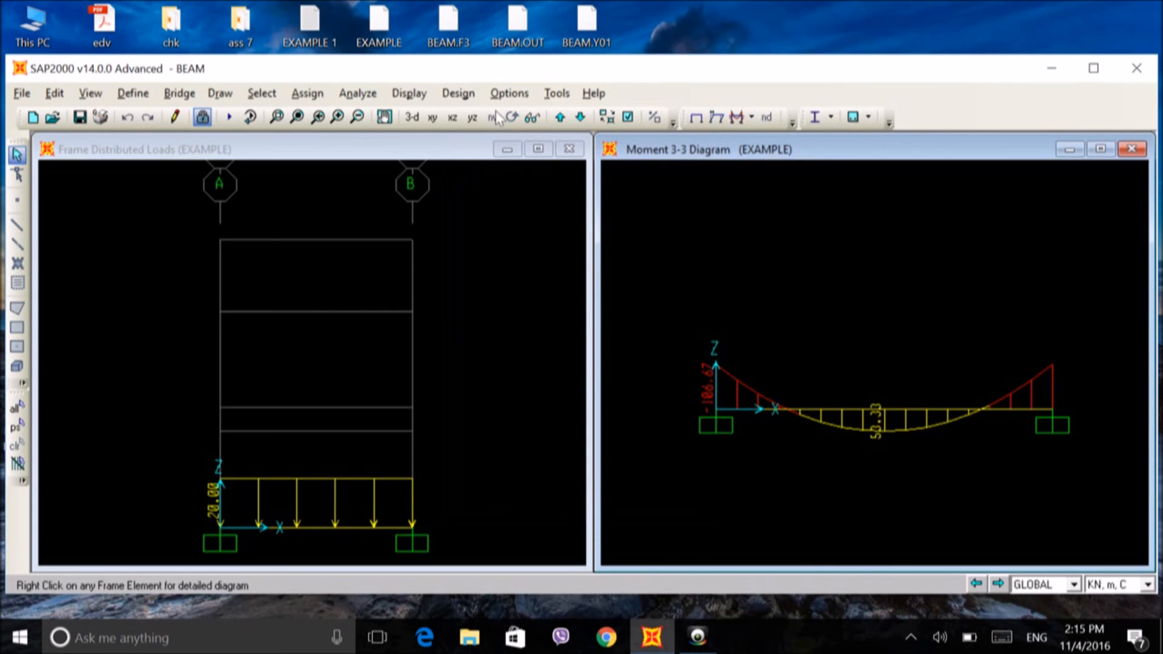
- Show the joint reaction forces for the EXAMPLE case as arrows
click(409, 92)
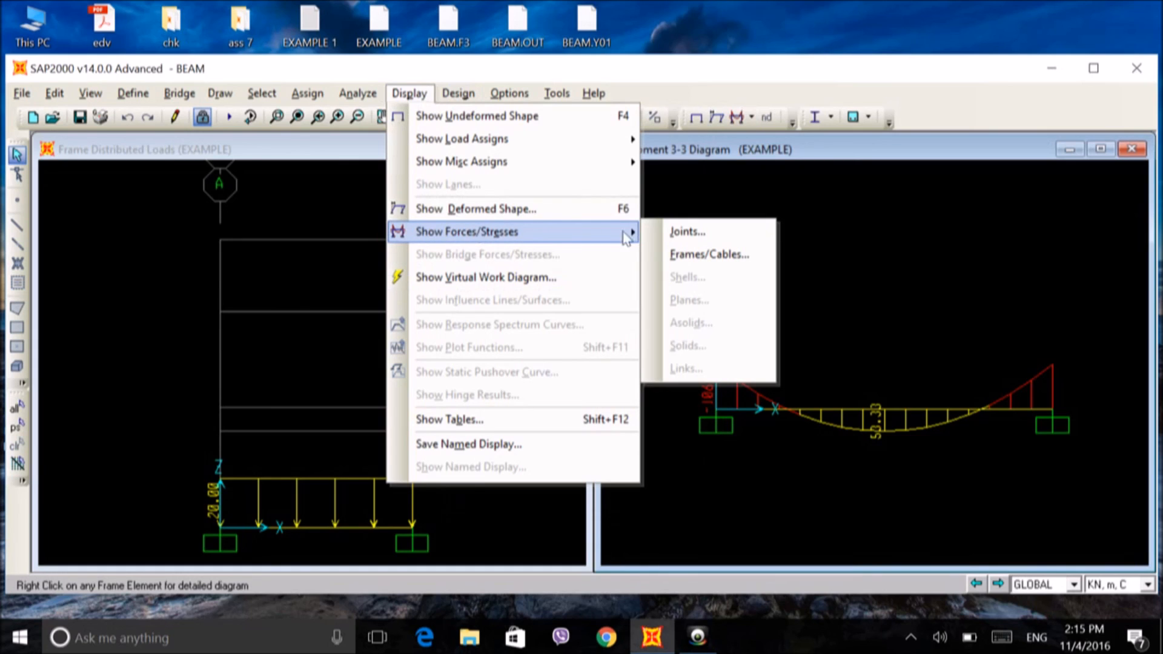
click(670, 233)
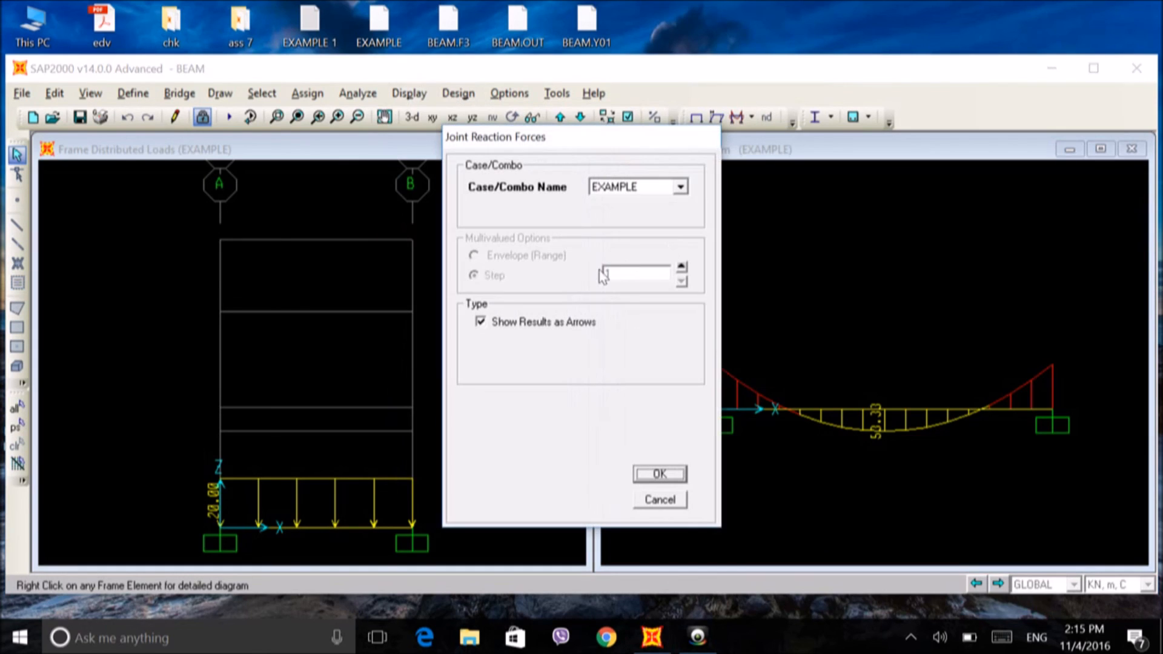
click(650, 475)
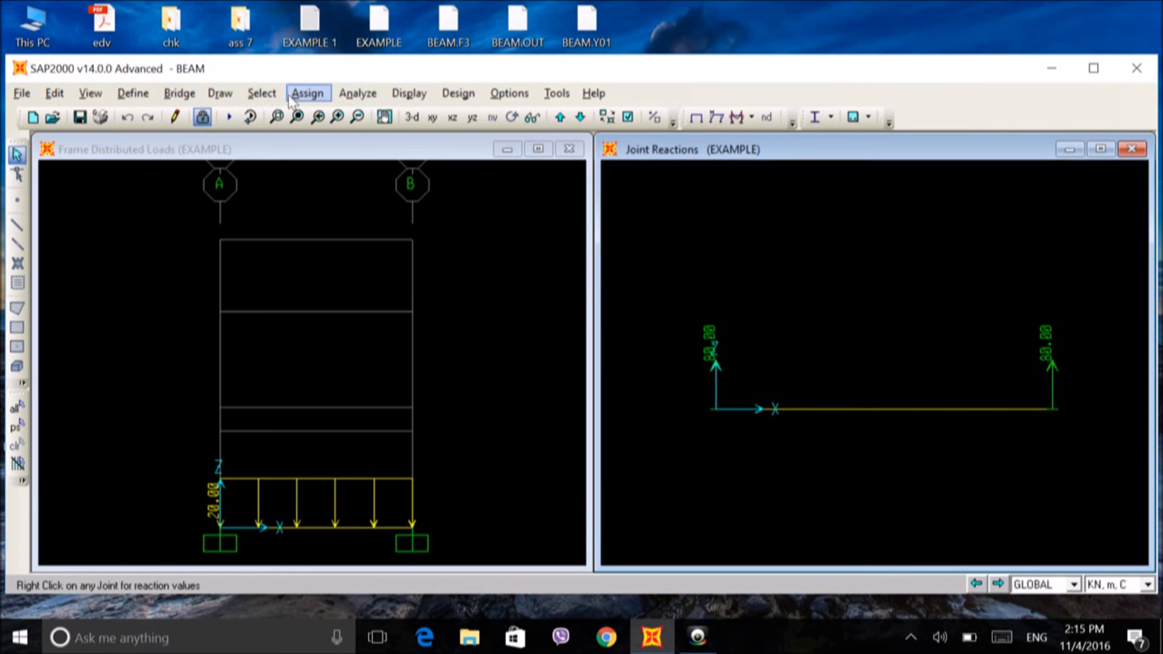
- Display the analysis result tables for joint Displacements, Reactions and Element Output, and switch to the Joint Reactions table
click(398, 95)
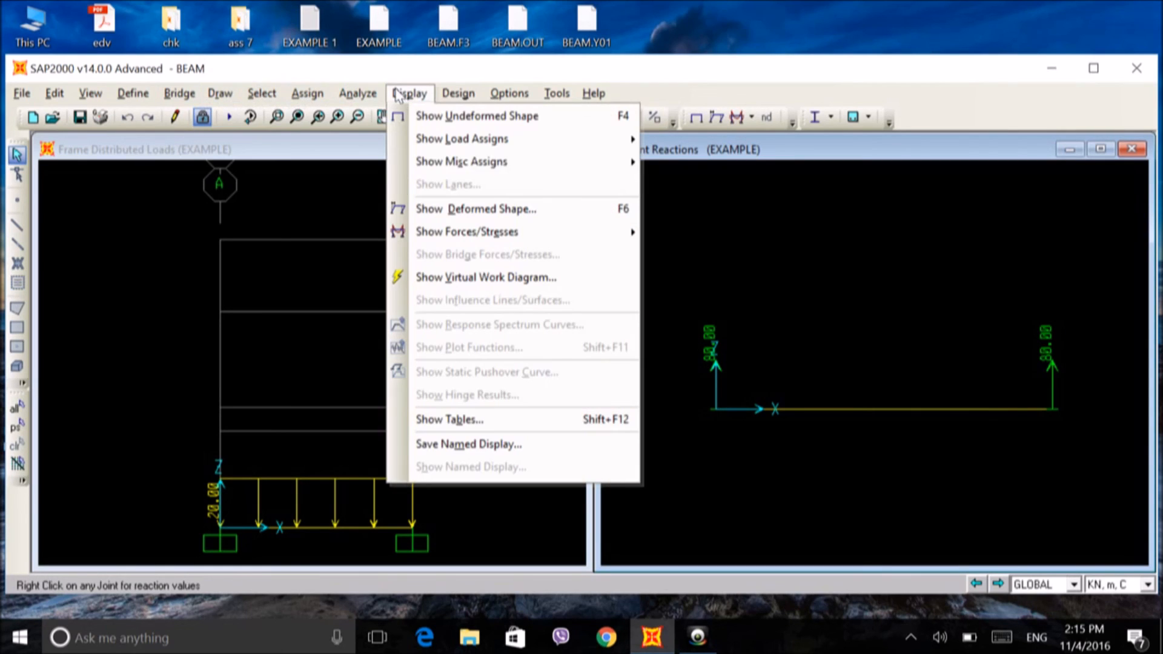
click(487, 424)
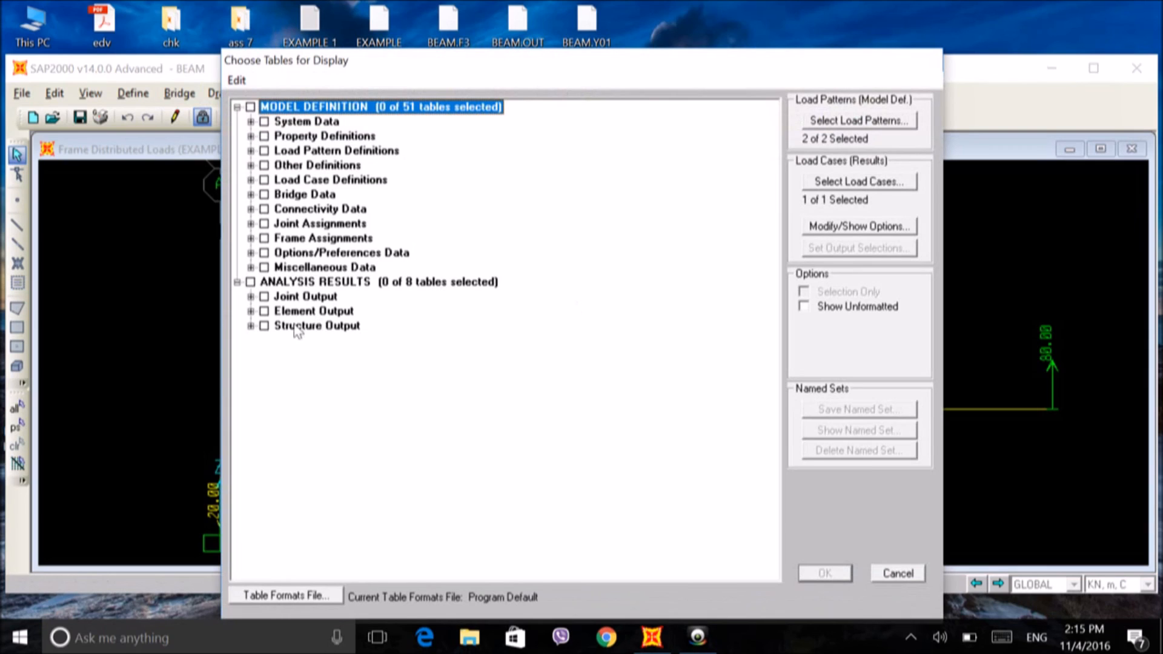
click(250, 297)
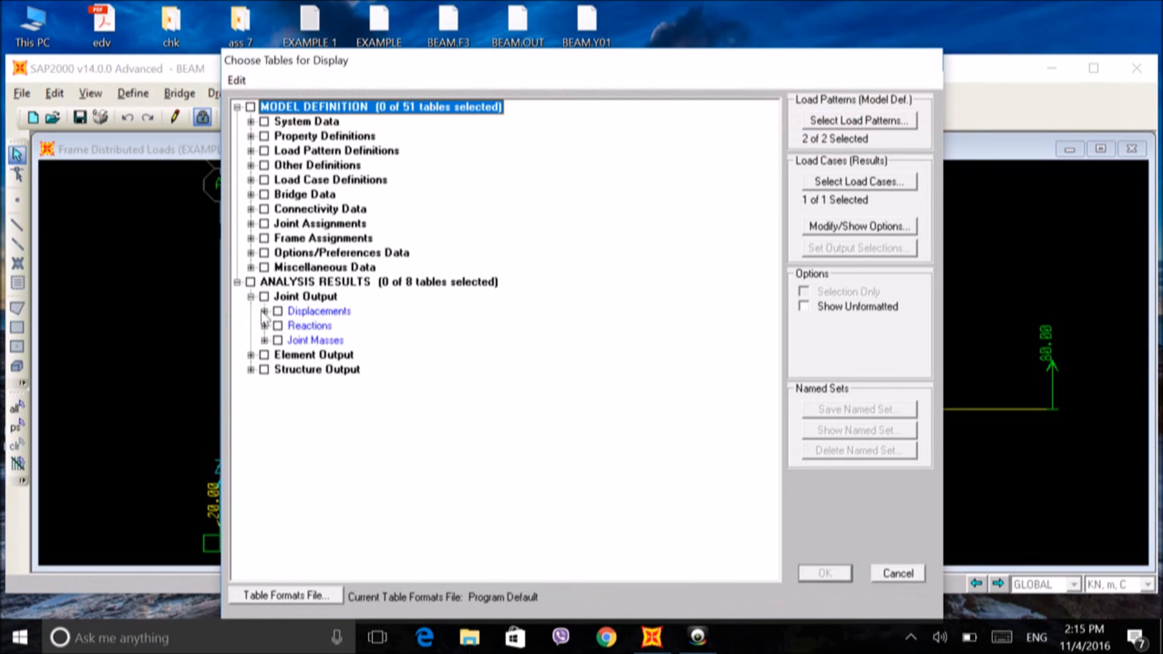
click(276, 314)
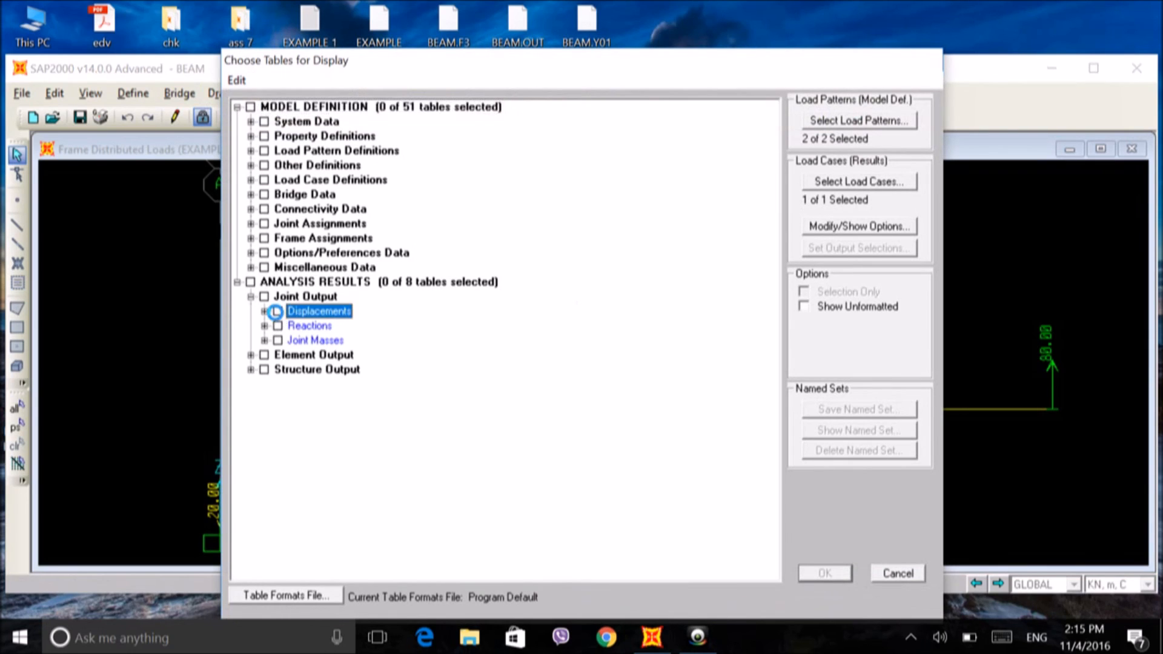
click(277, 326)
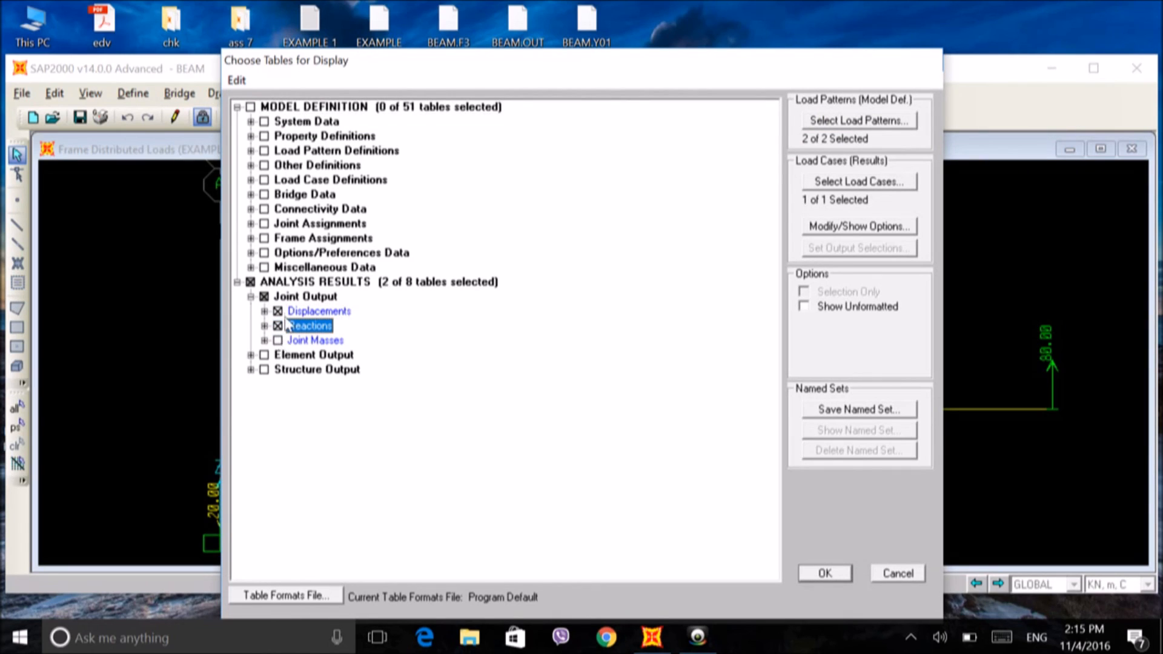
click(265, 355)
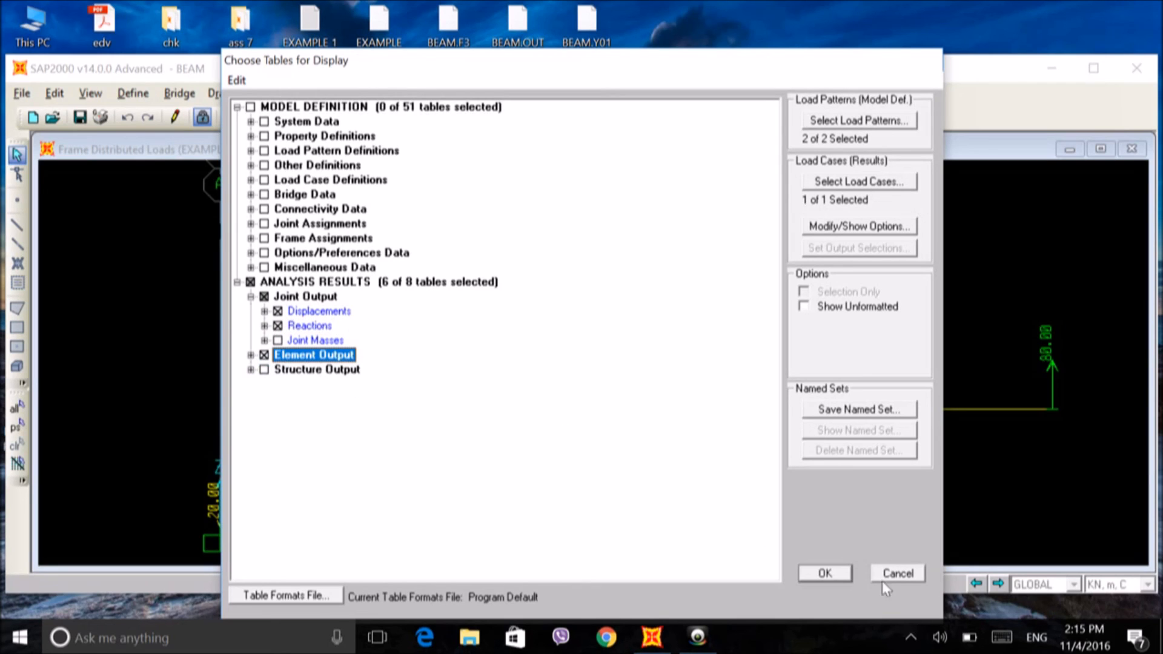
click(825, 573)
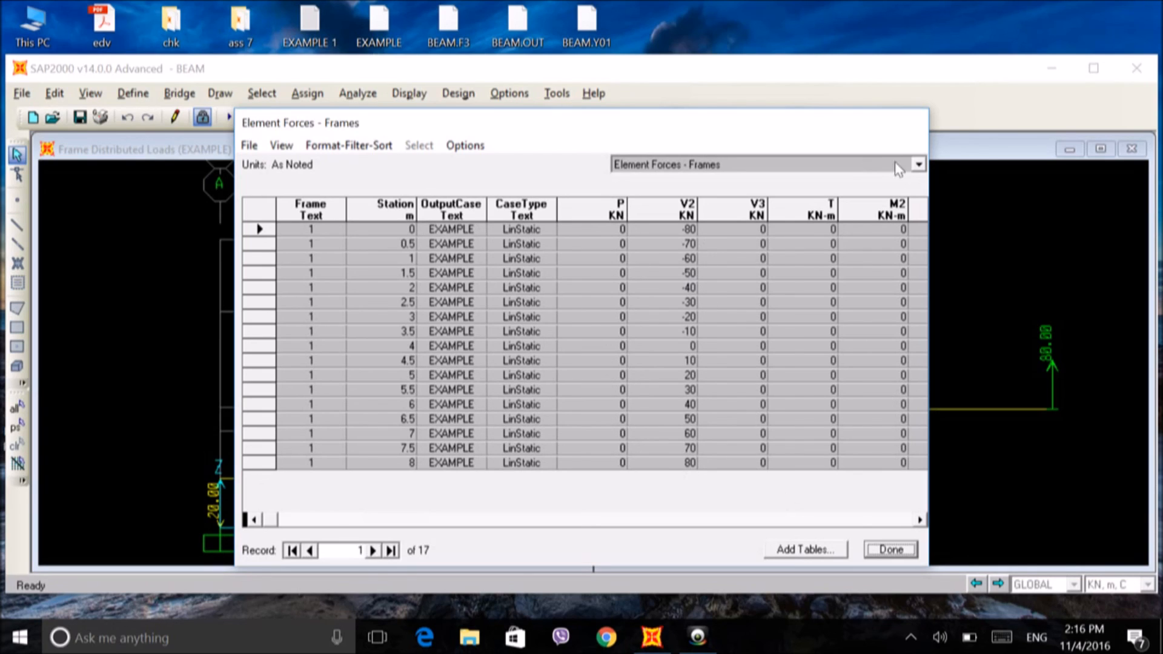
click(919, 165)
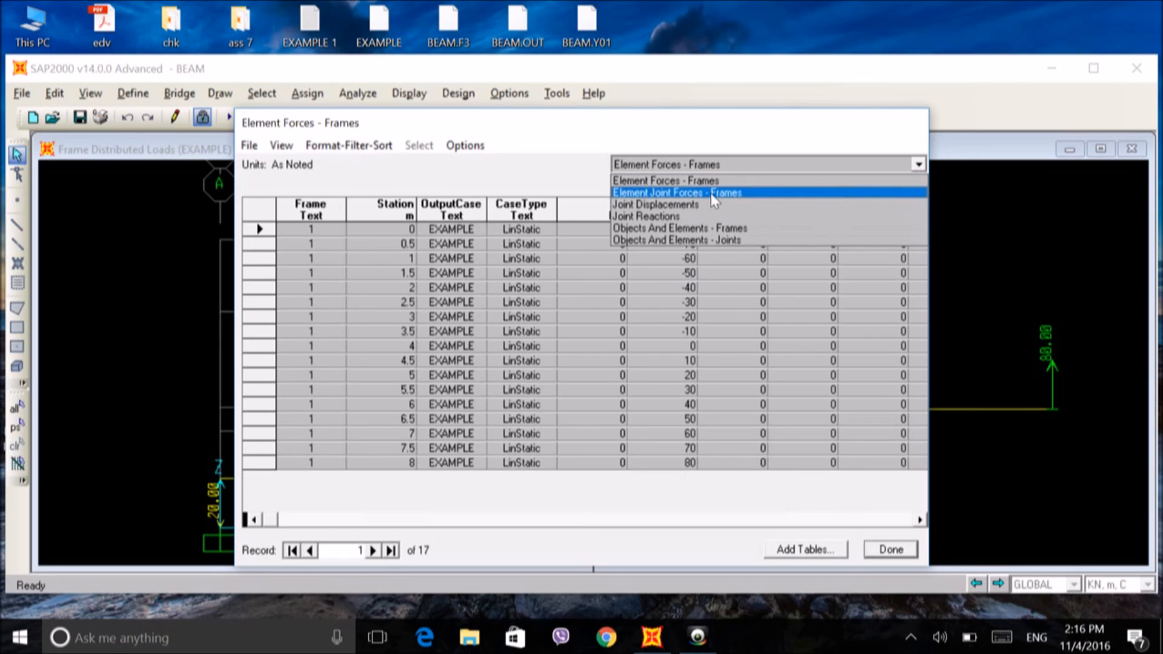
click(662, 218)
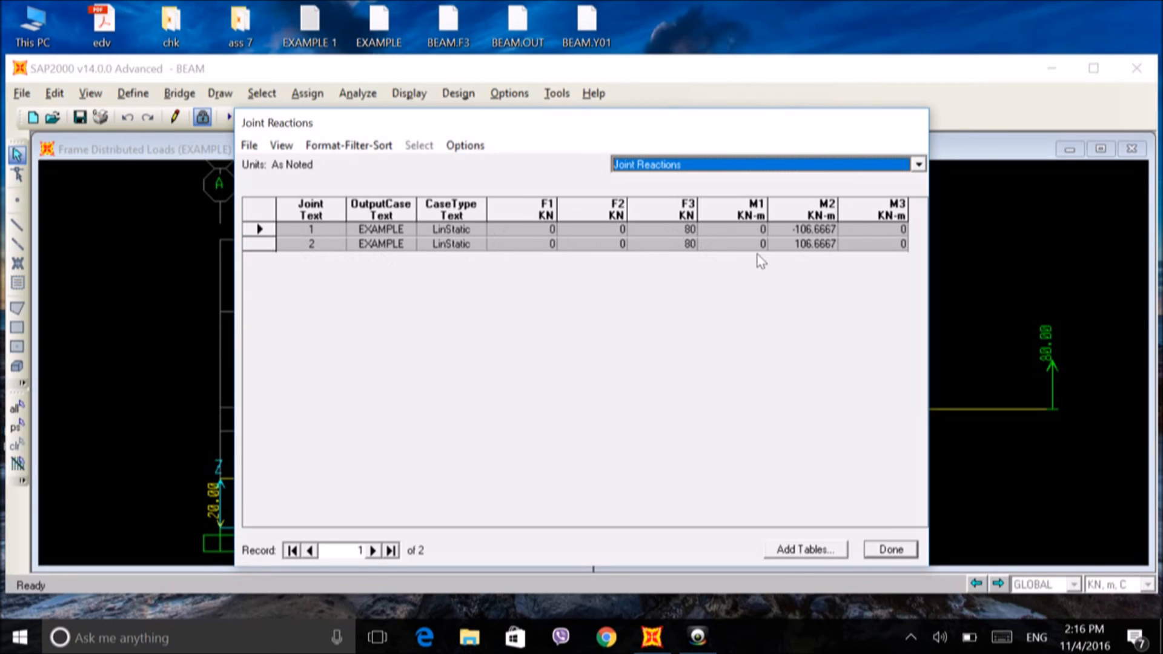
- Switch the displayed results from Joint Reactions to the Element Forces - Frames table
click(908, 167)
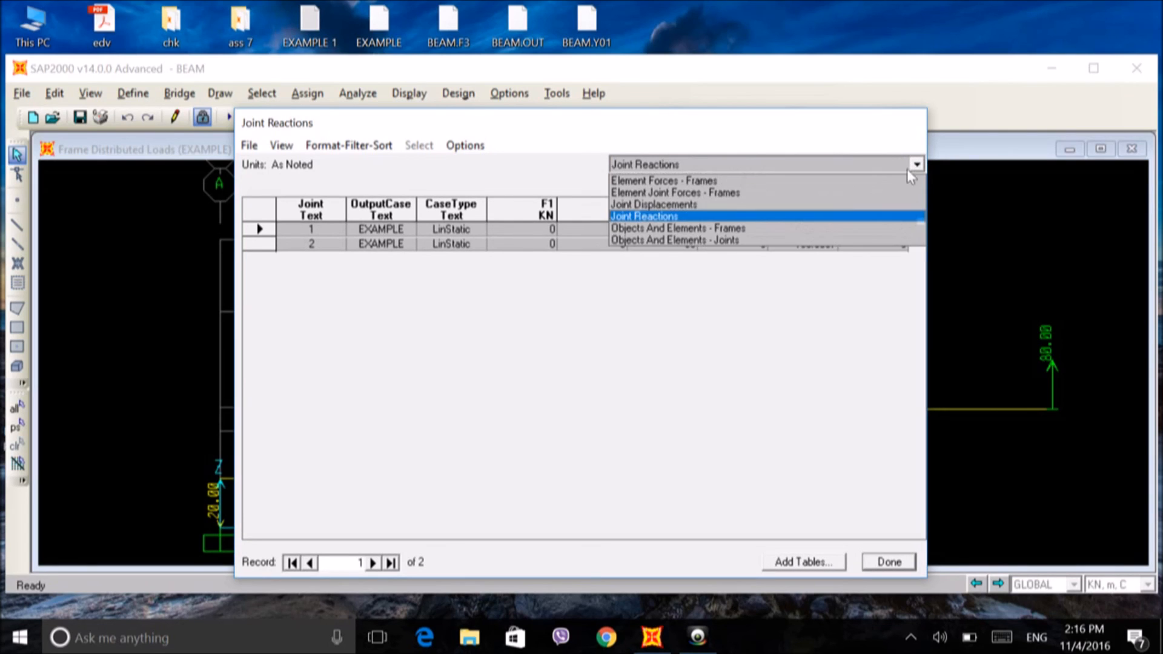
click(658, 185)
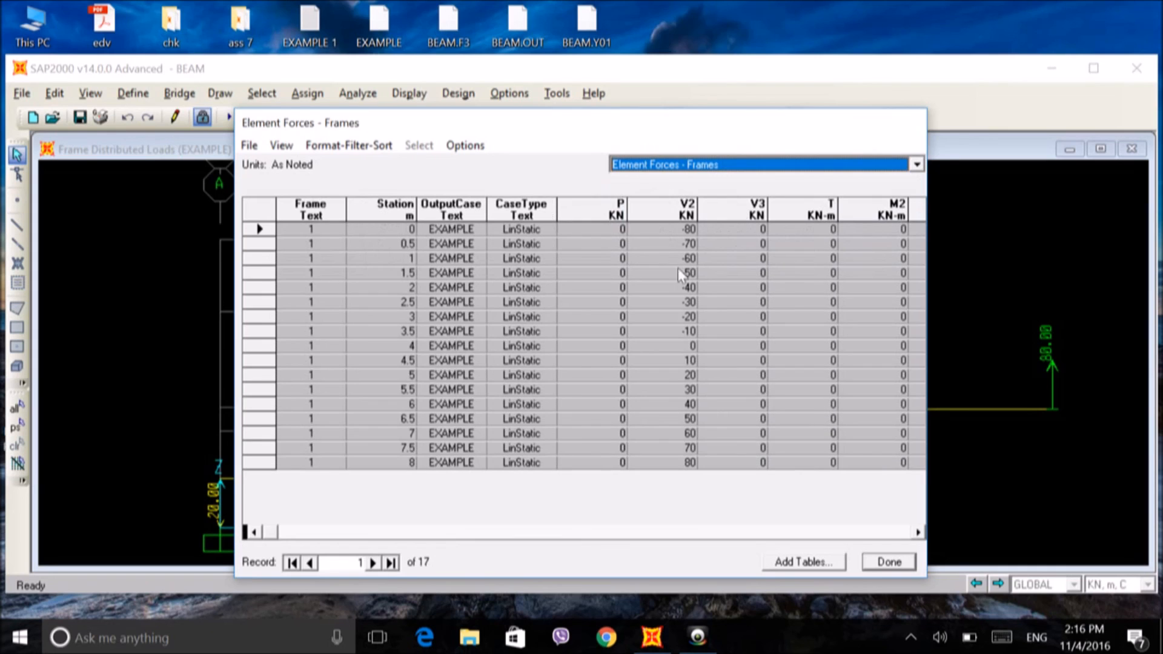
click(916, 164)
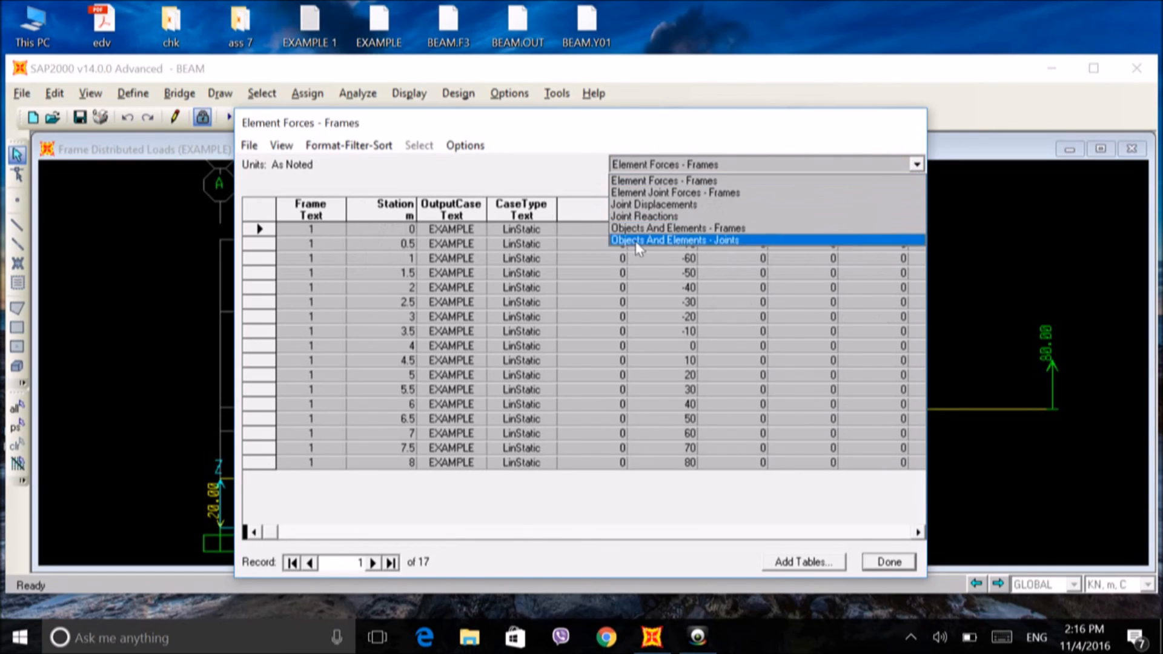
click(996, 229)
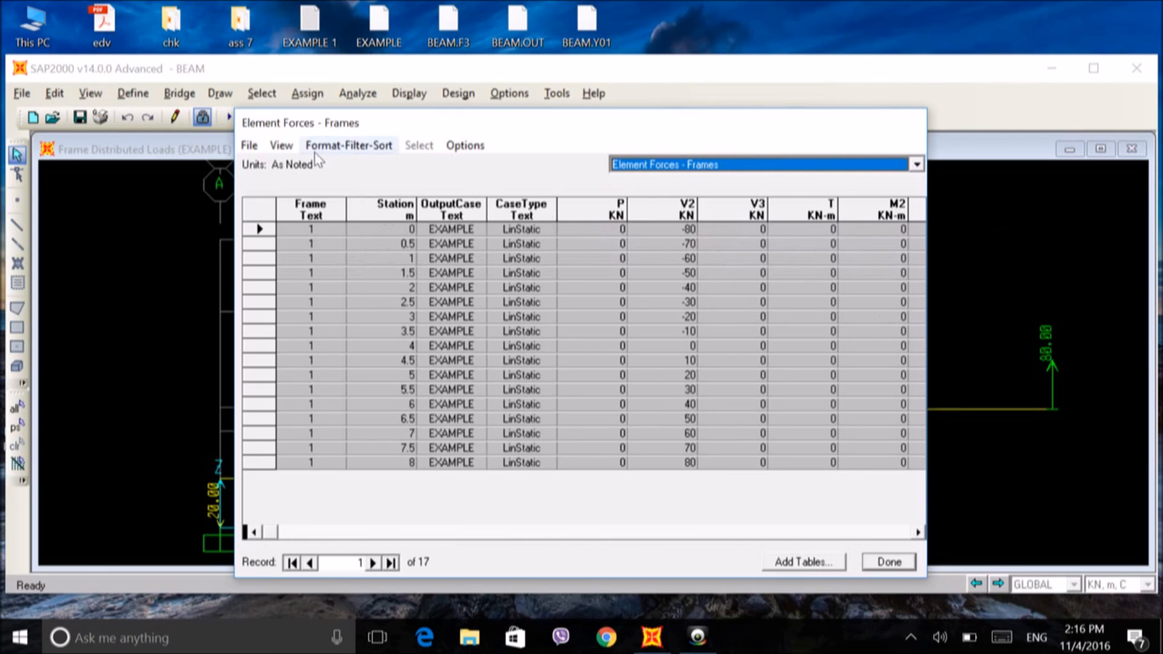
- Export the current Element Forces - Frames table to Excel and bring up the exported workbook in a maximized Excel window
click(258, 147)
mouse_move(246, 169)
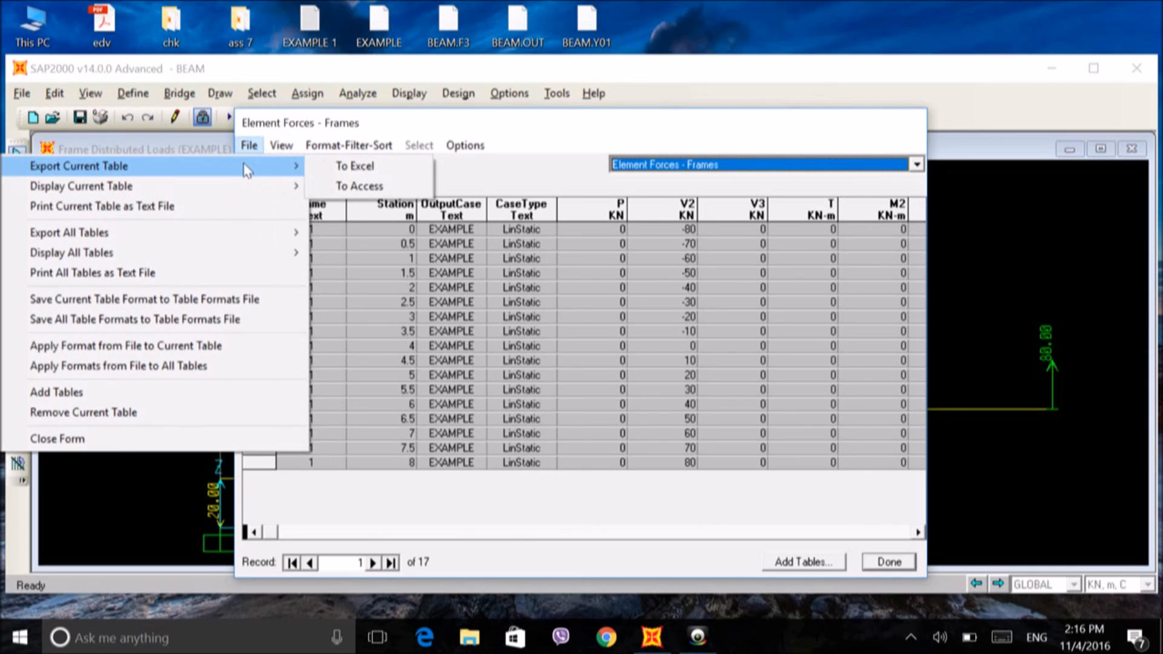
click(362, 167)
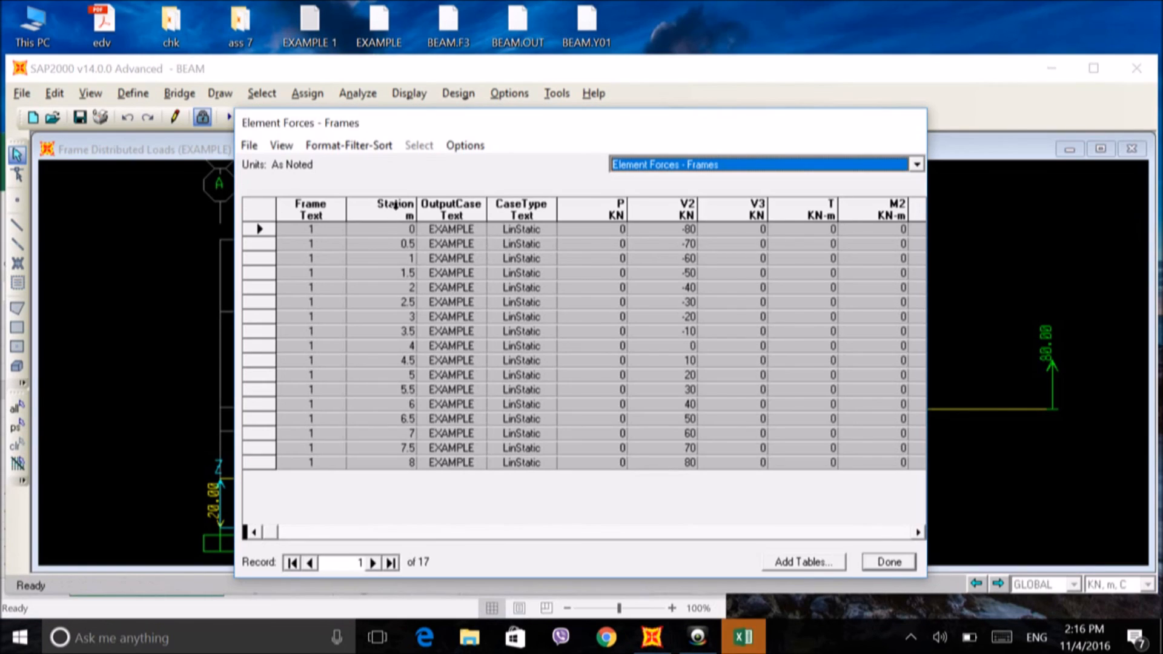
click(743, 637)
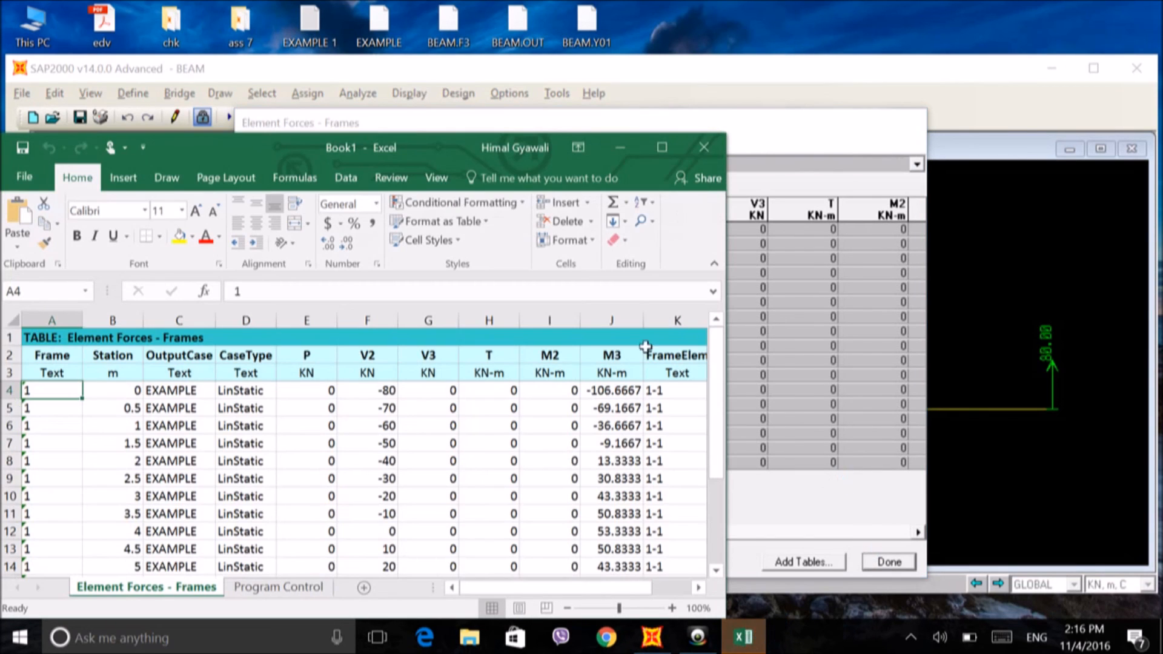
double_click(427, 146)
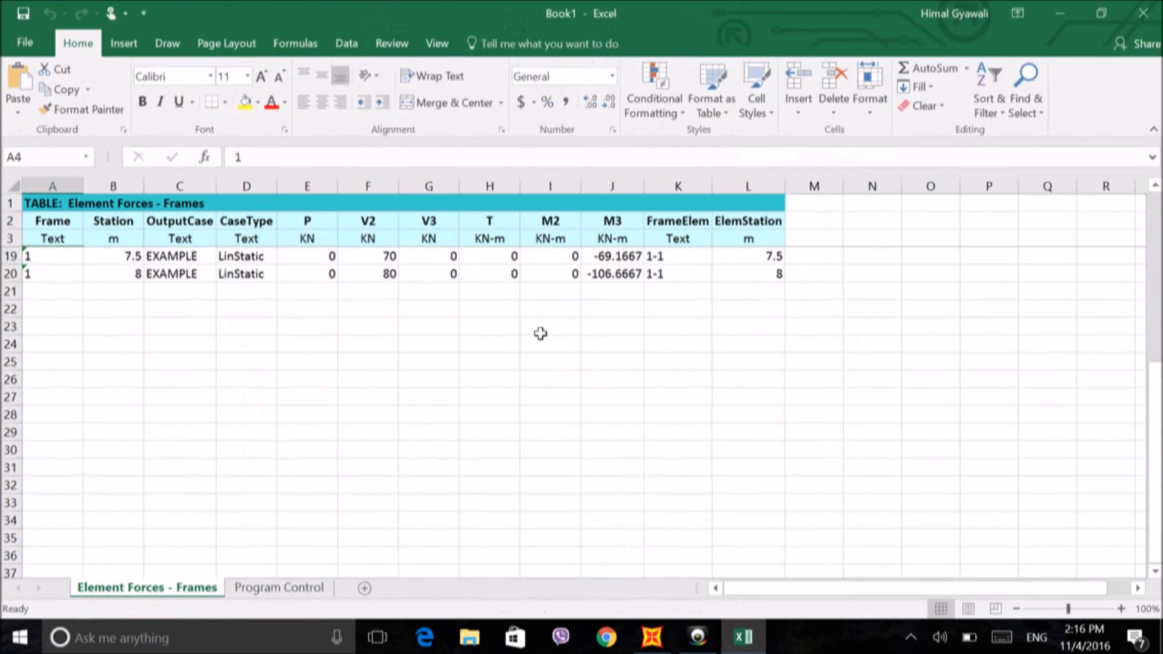
- Check the Program Control sheet, return to the Element Forces - Frames sheet and review its shear and moment values at all stations
click(297, 589)
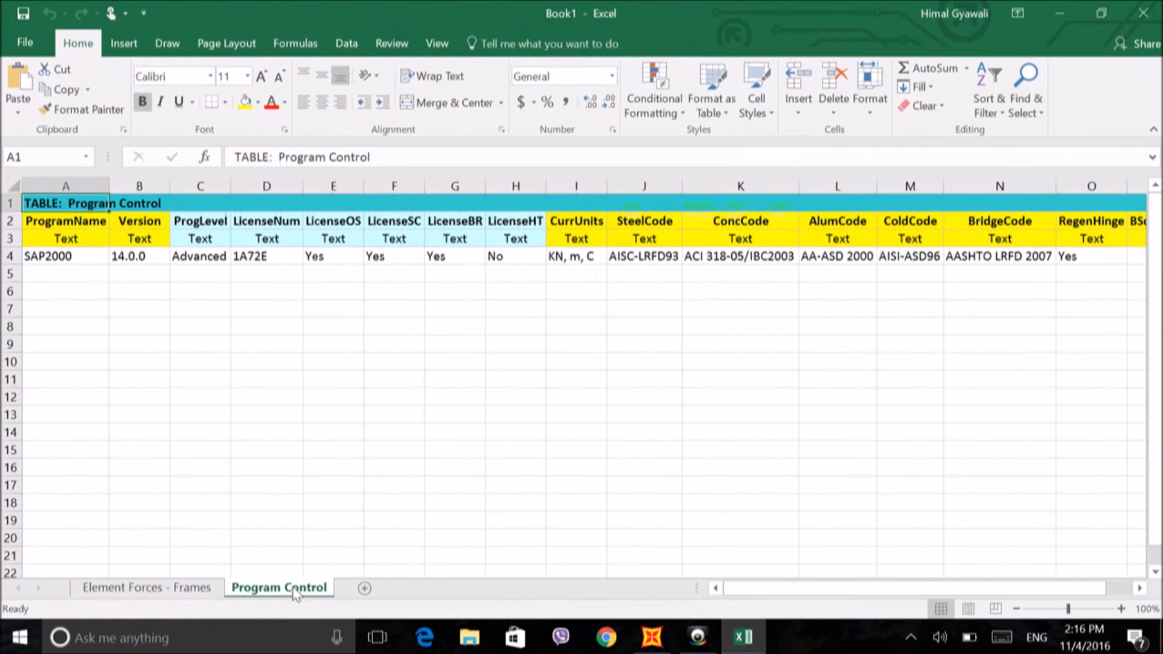
click(134, 589)
scroll(130, 349, down, 1)
scroll(130, 349, up, 1)
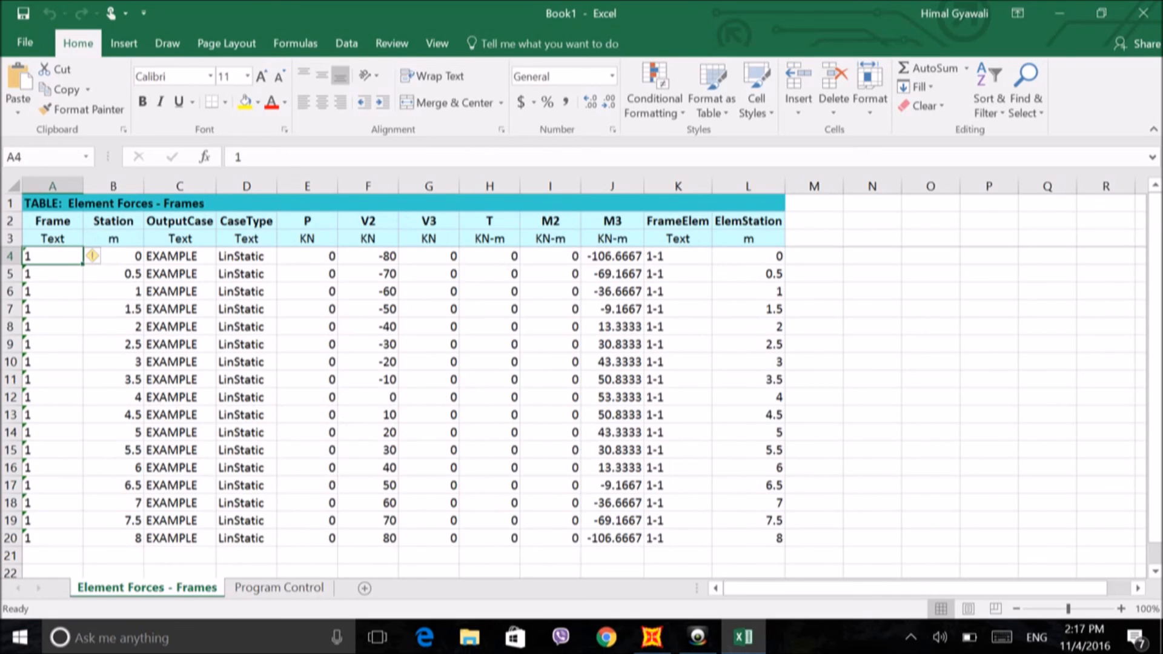
- Minimize the Excel workbook to return to SAP2000 and close the result tables
click(20, 37)
click(27, 41)
click(1058, 13)
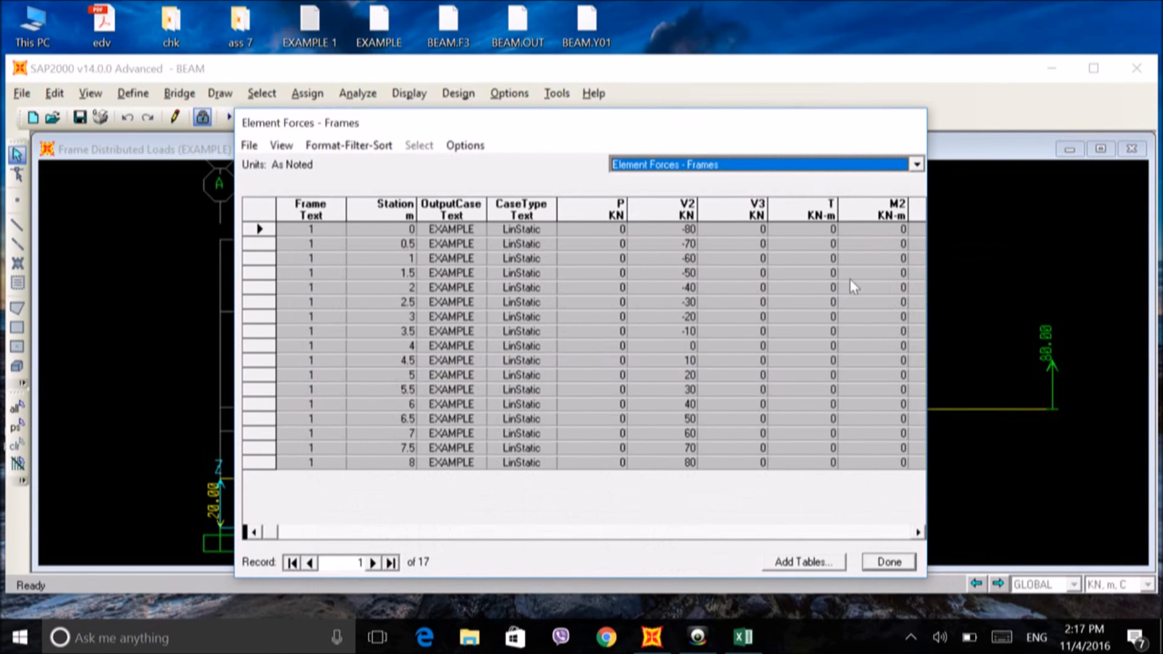
click(888, 563)
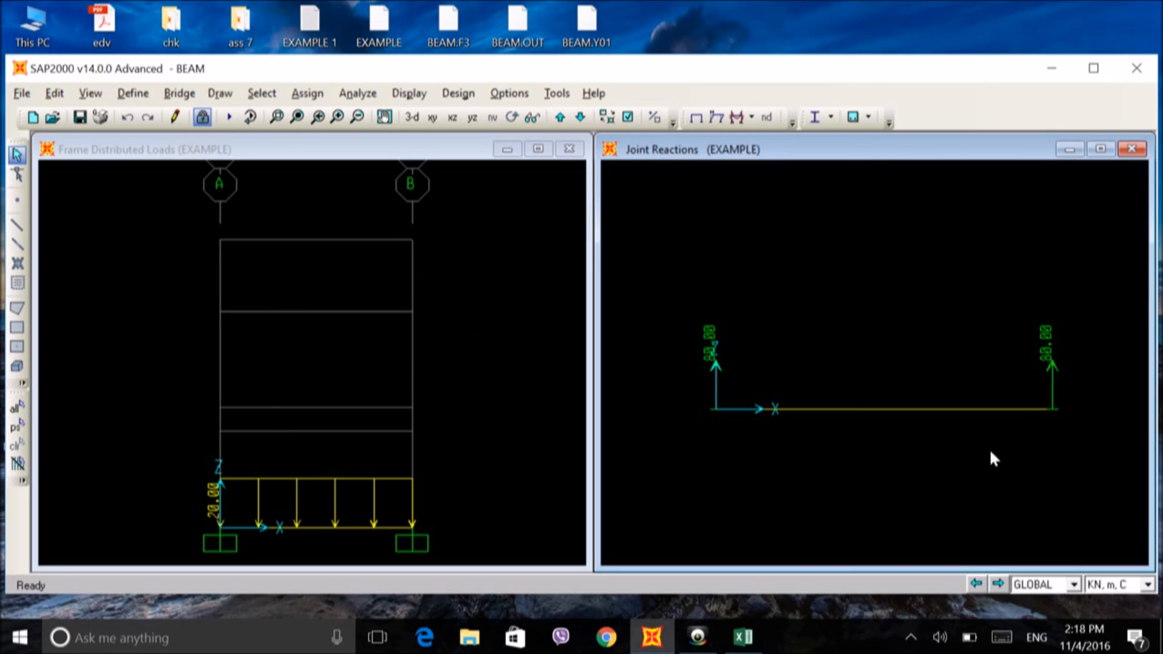
click(698, 637)
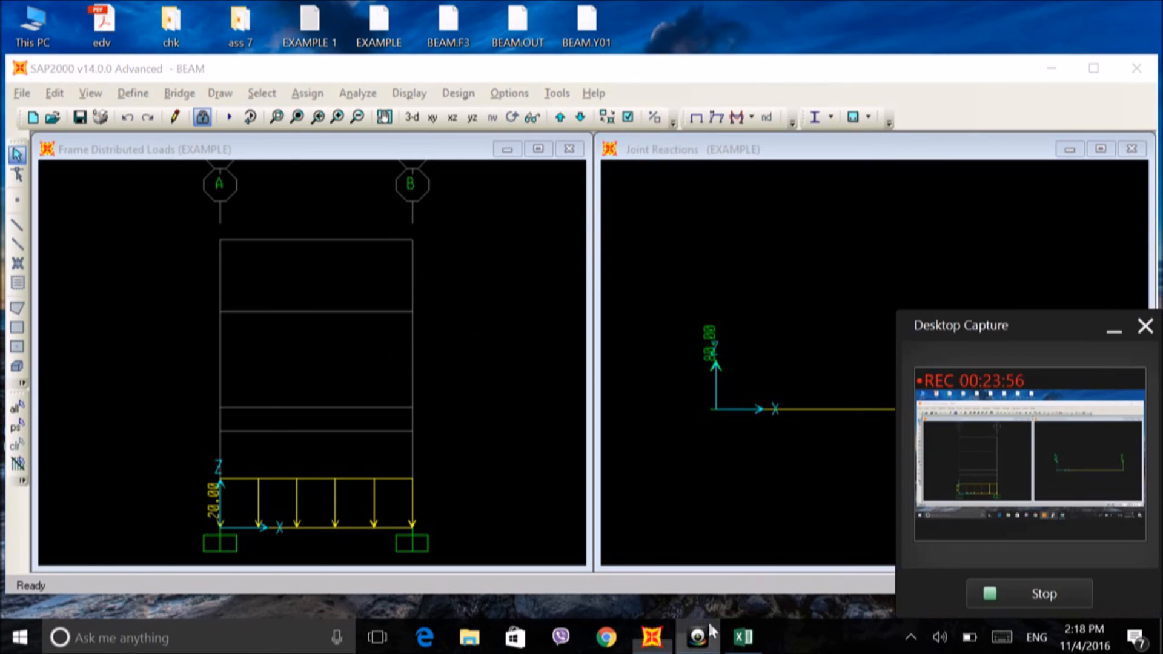